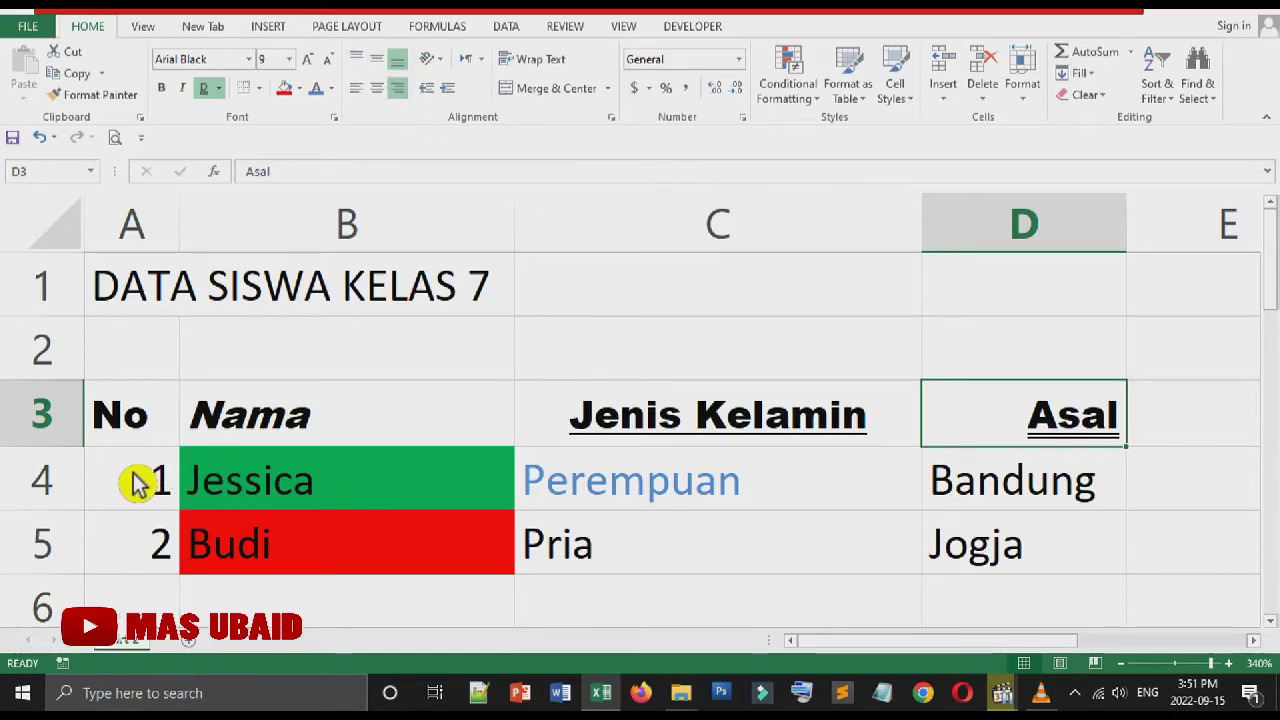
- Drag the lower border of row 3 down to make the header row taller
drag(80, 448, 82, 558)
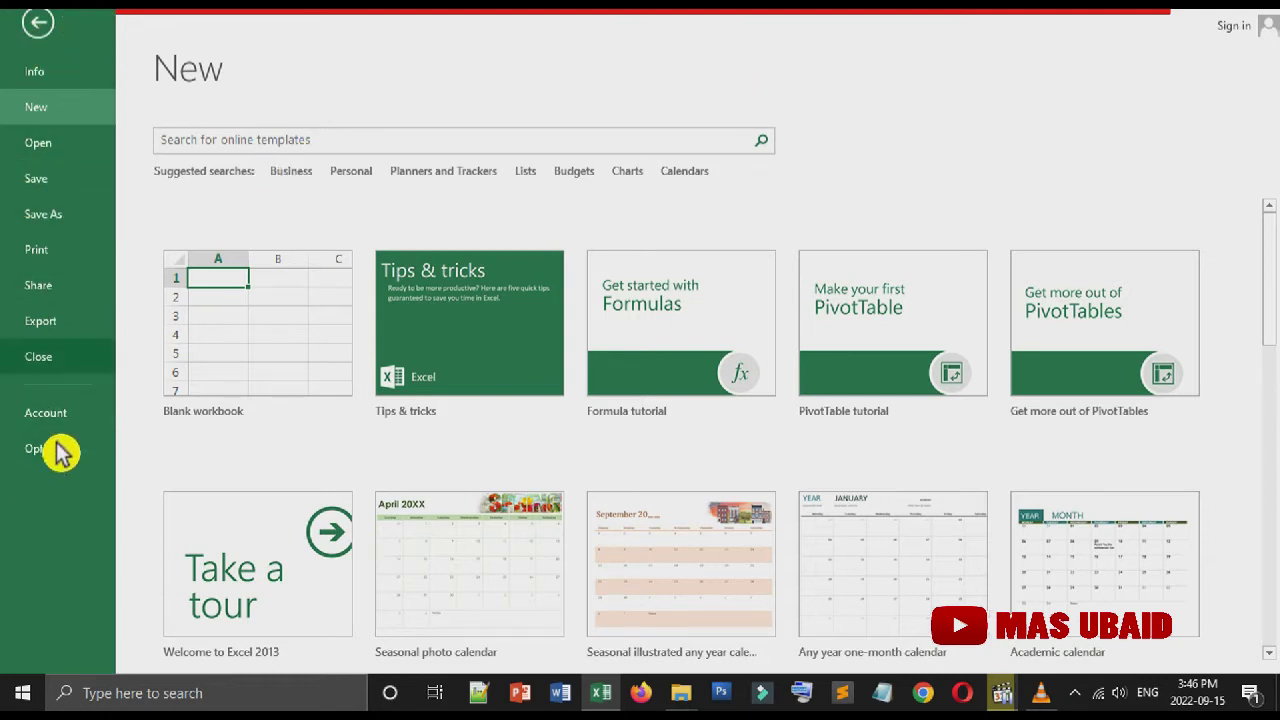
- Open TABEL KELAS.xlsx from the Recent Workbooks list
click(72, 152)
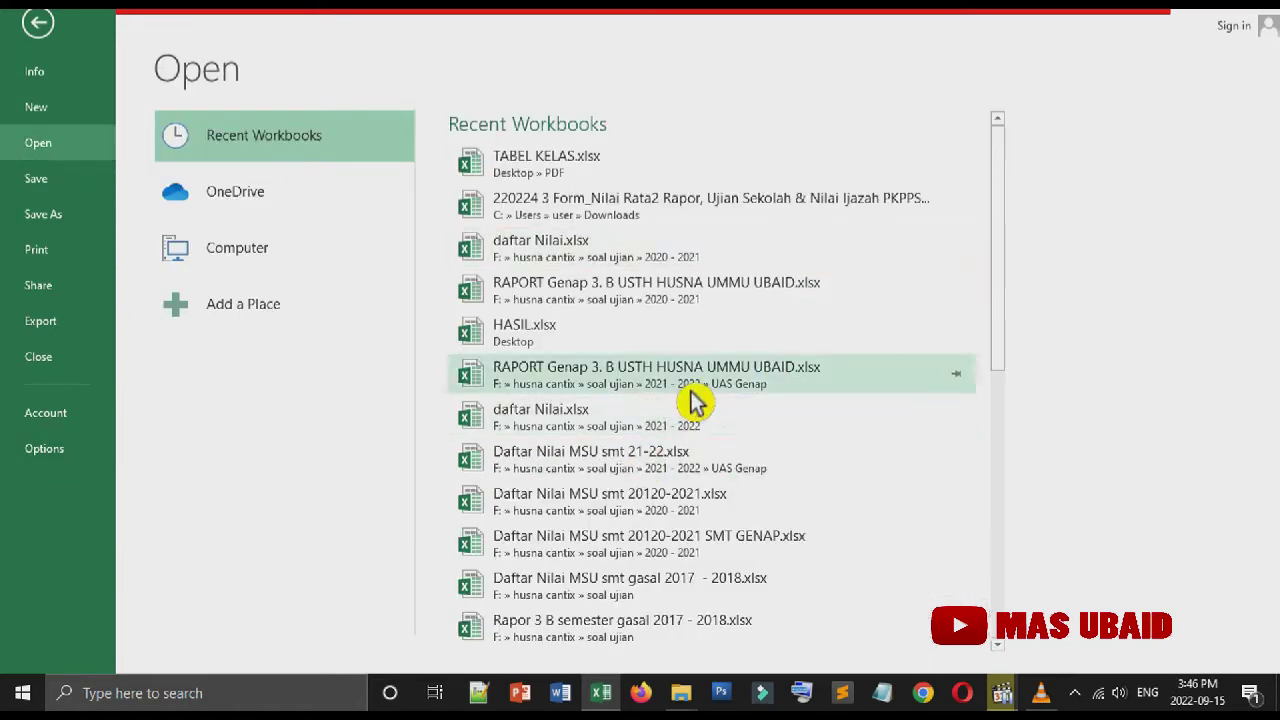
scroll(700, 403, down, 2)
scroll(700, 403, up, 2)
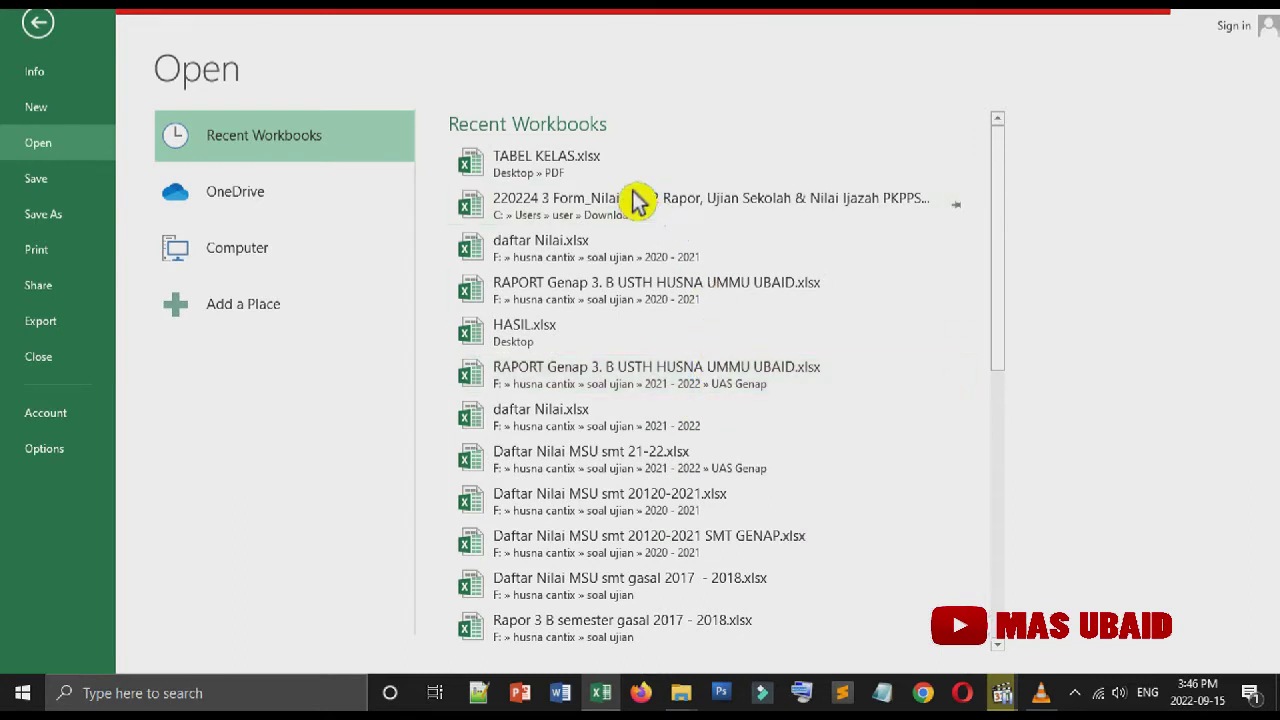
click(604, 178)
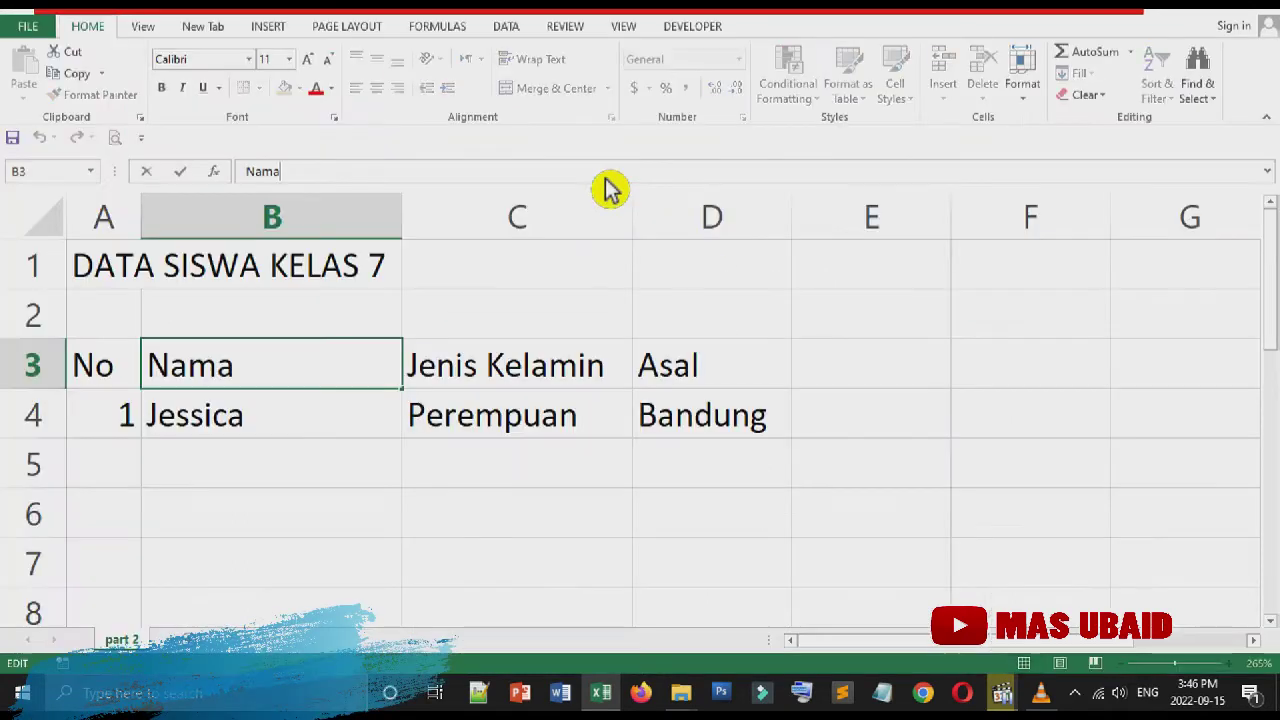
- Select cells B5, B6, B2 and B6 in the DATA SISWA KELAS 7 table
click(322, 480)
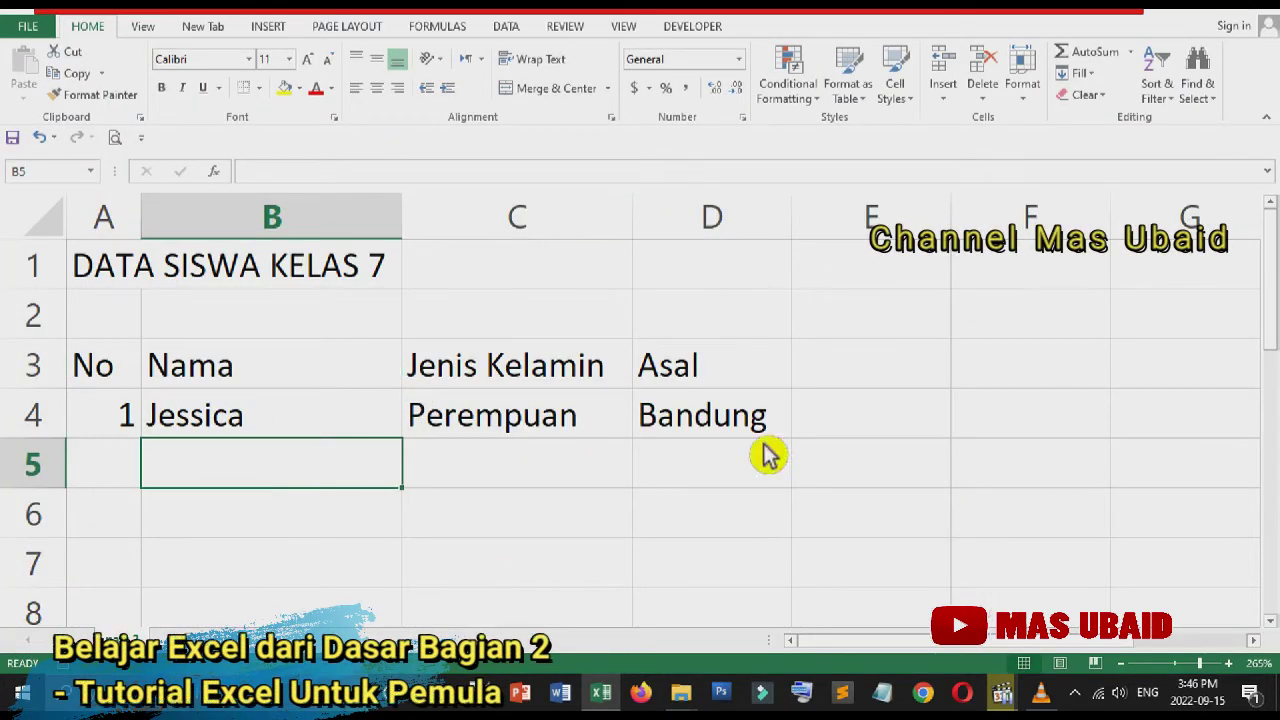
click(356, 522)
click(300, 334)
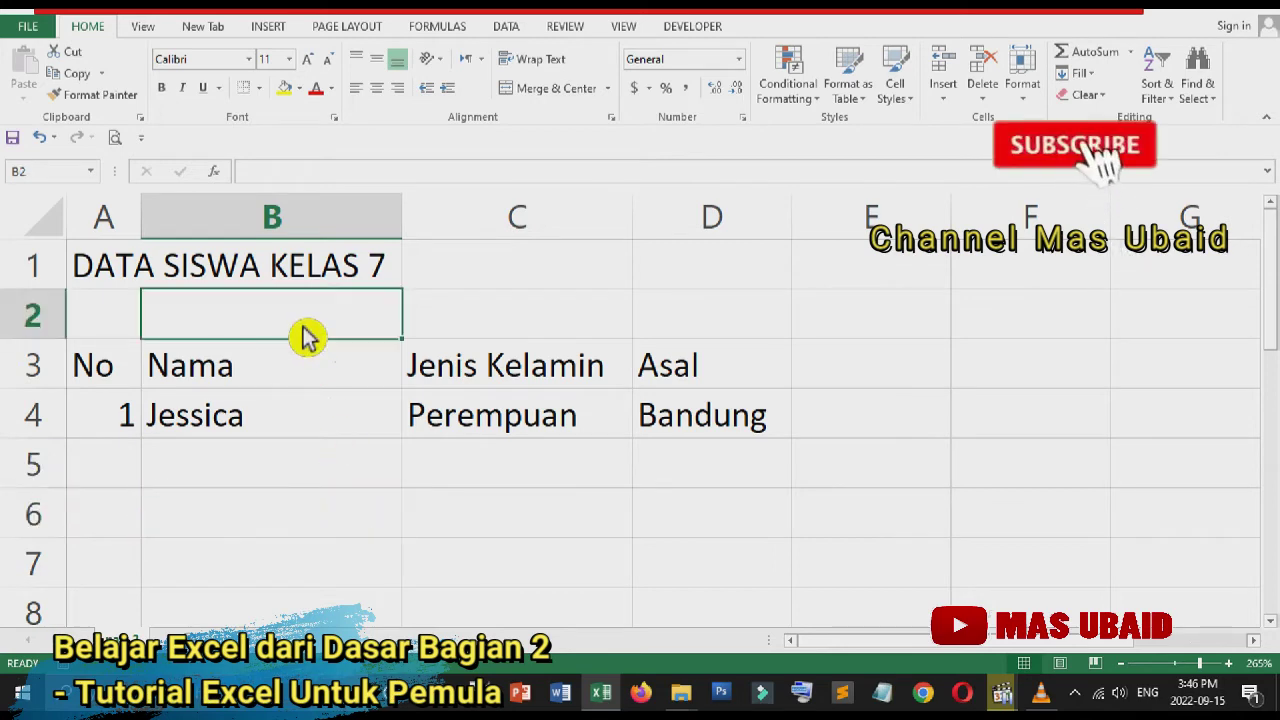
click(314, 518)
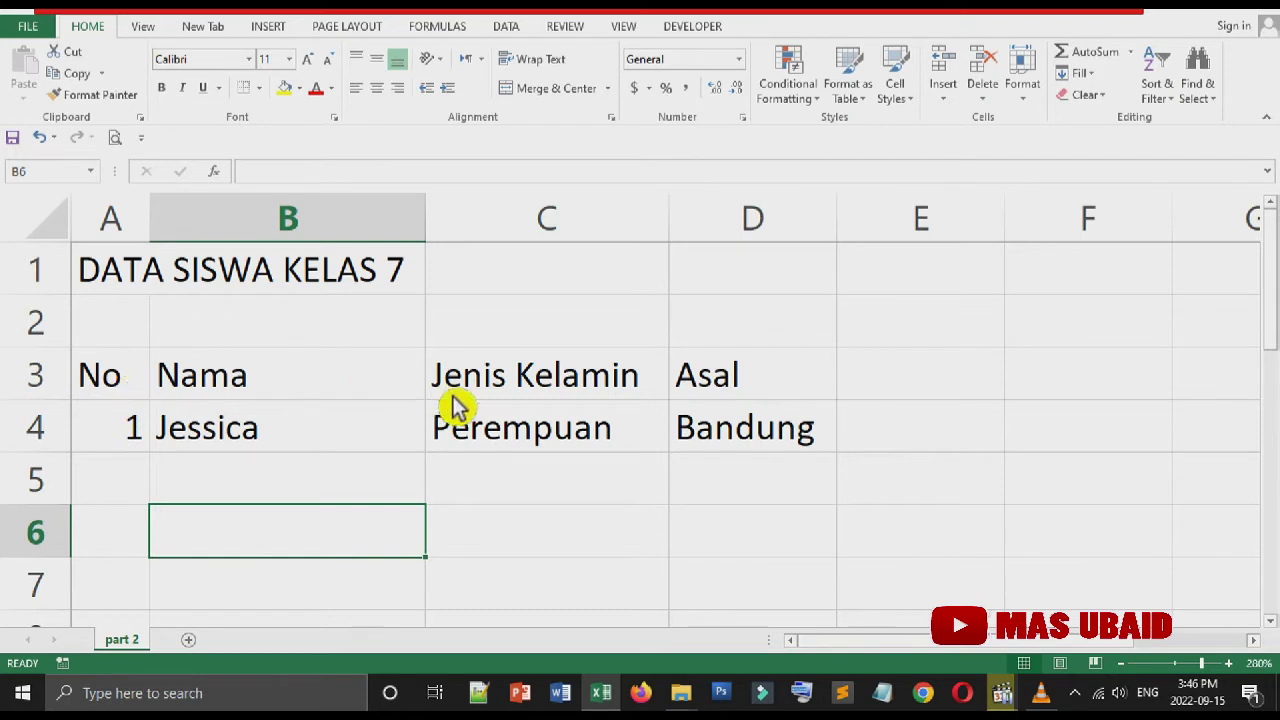
- Make the No header in A3 bold and the Nama header in B3 italic
click(133, 394)
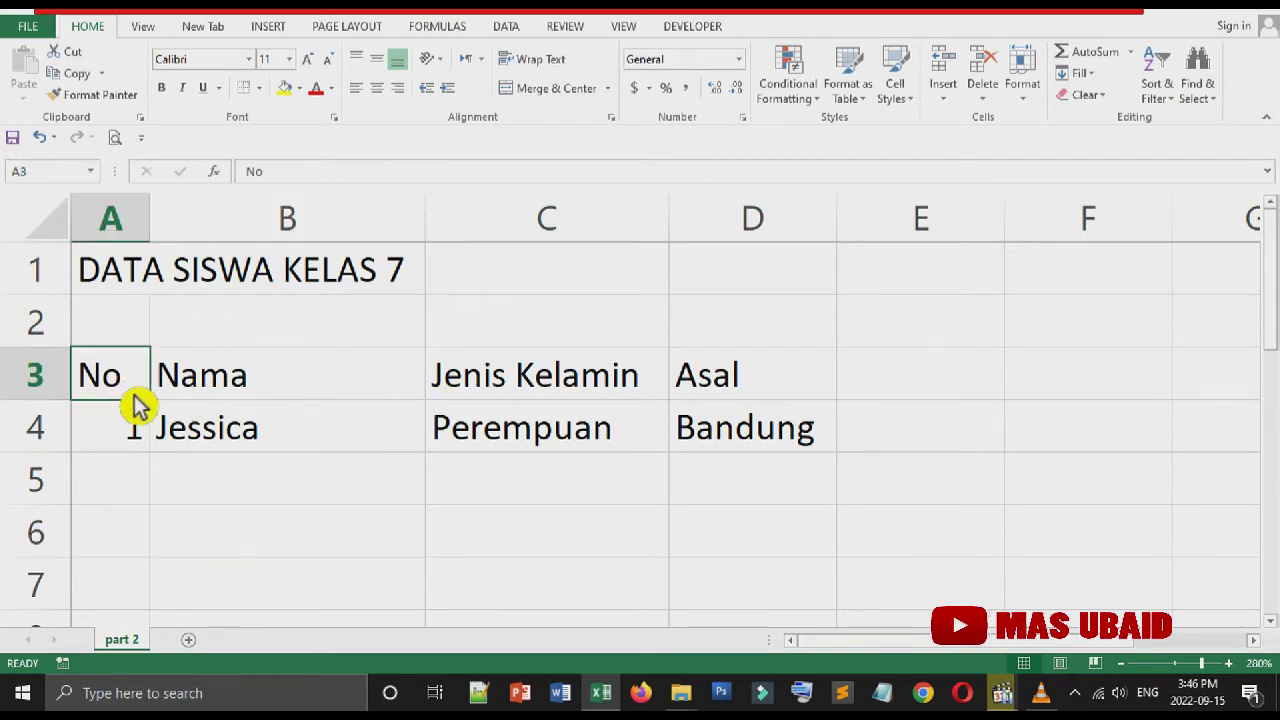
scroll(213, 364, up, 5)
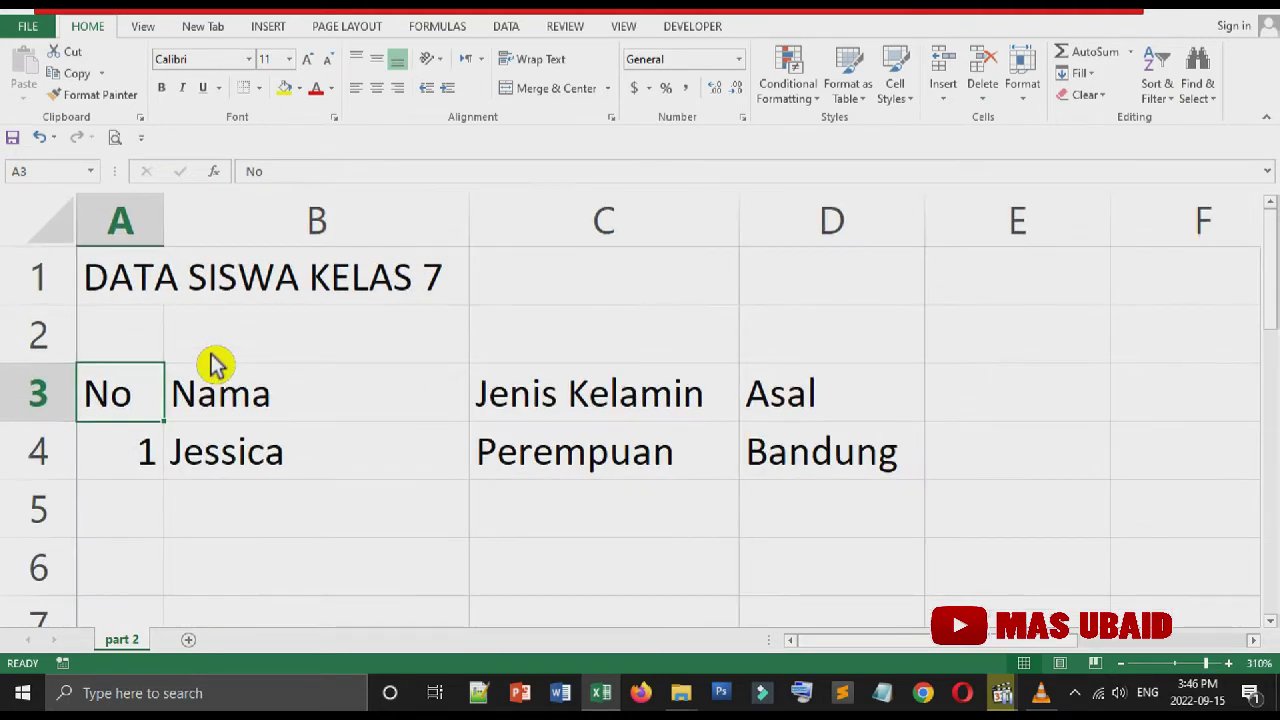
click(180, 102)
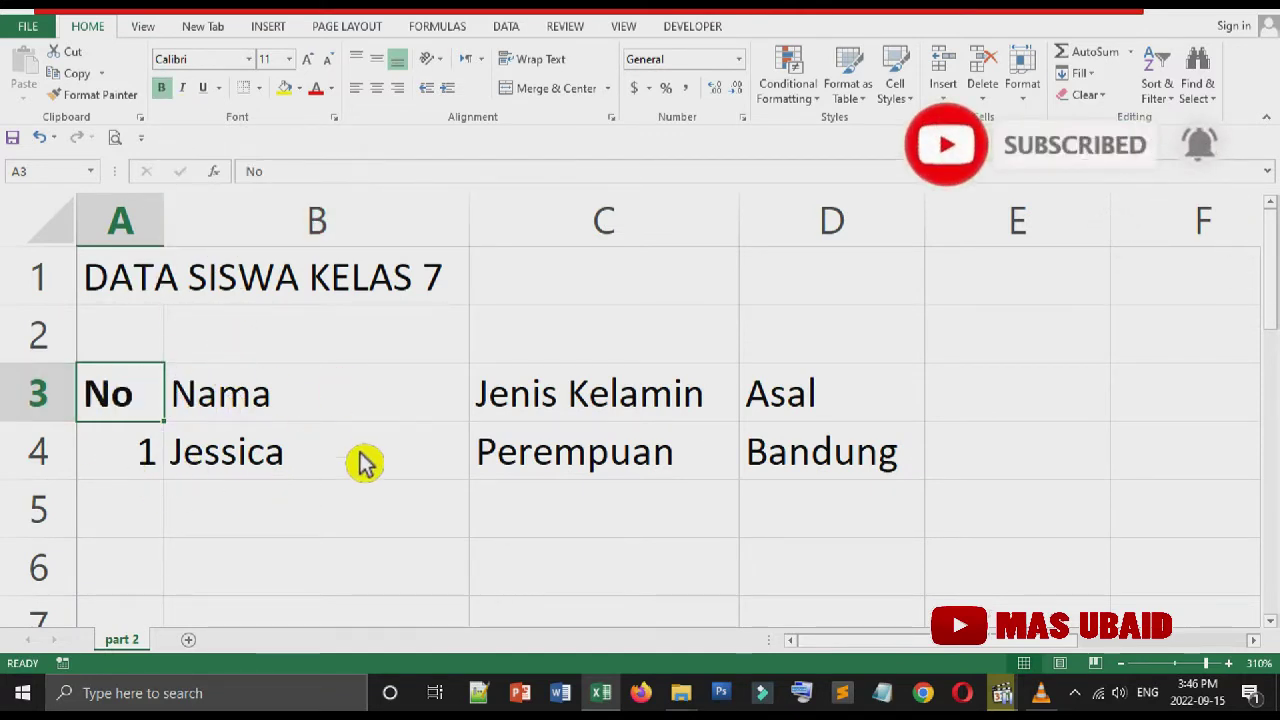
click(345, 415)
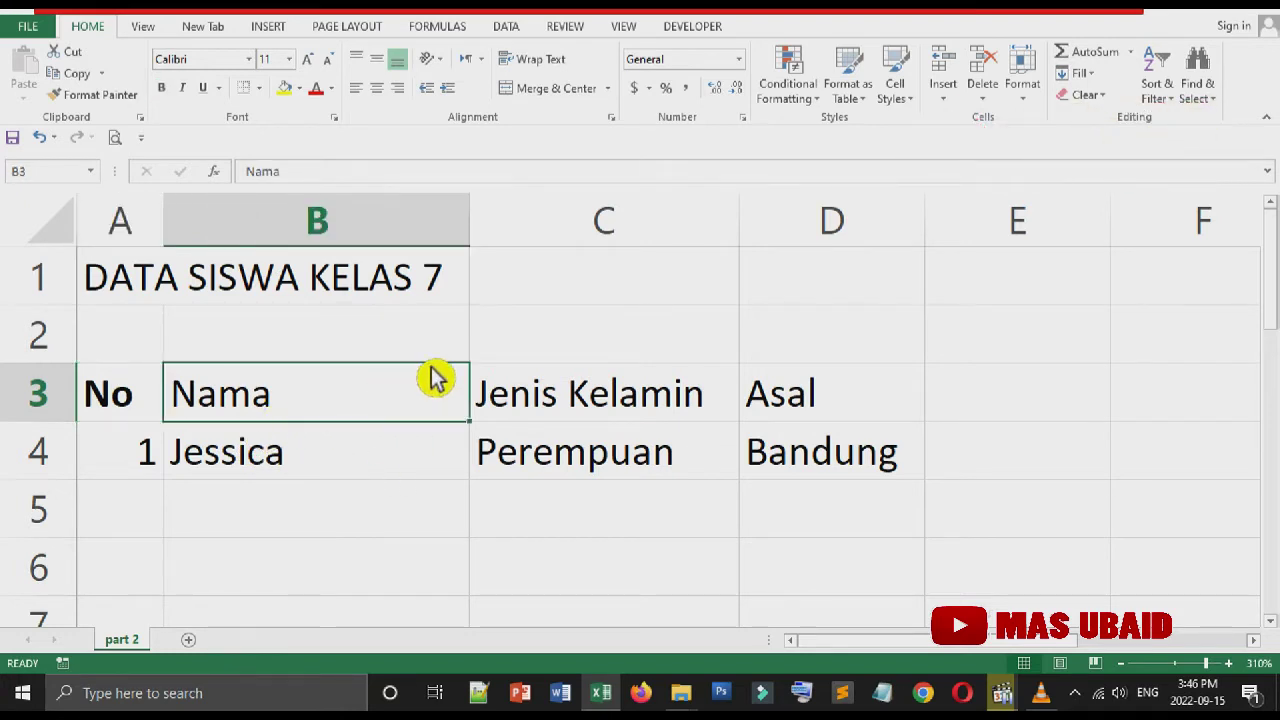
click(182, 88)
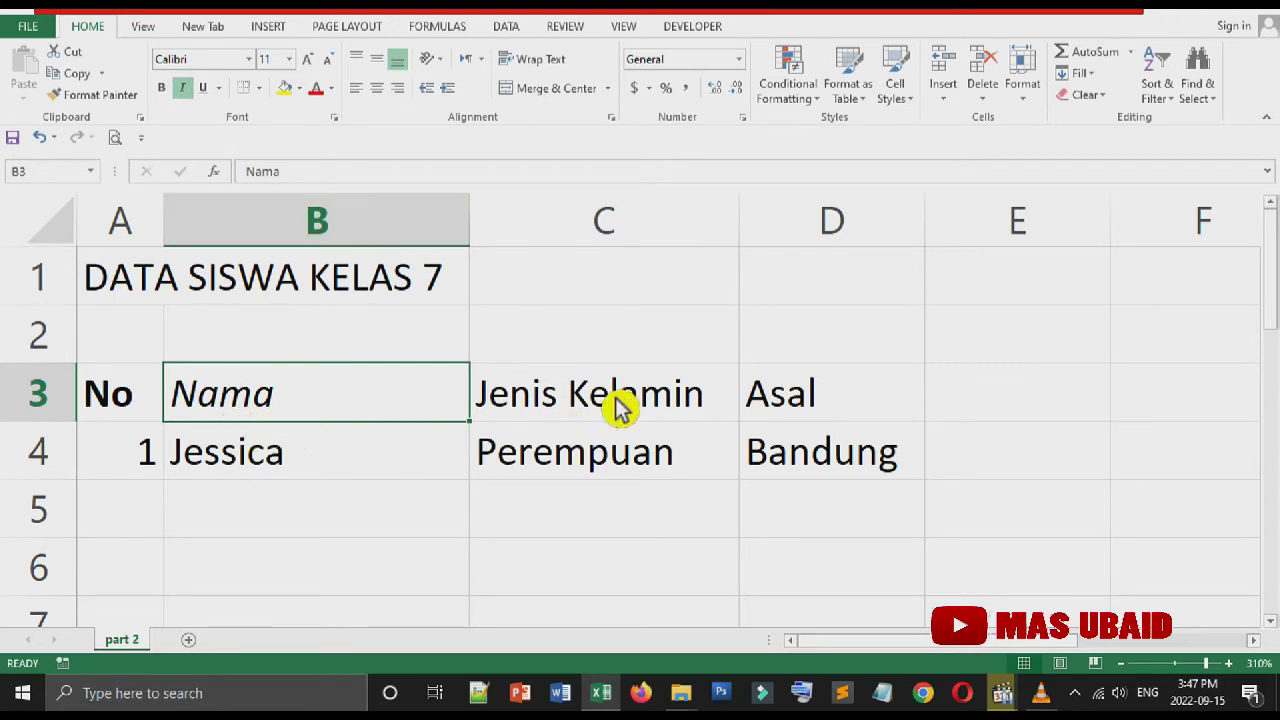
- Give the Jenis Kelamin header in C3 and the Asal header in D3 a single underline
click(518, 416)
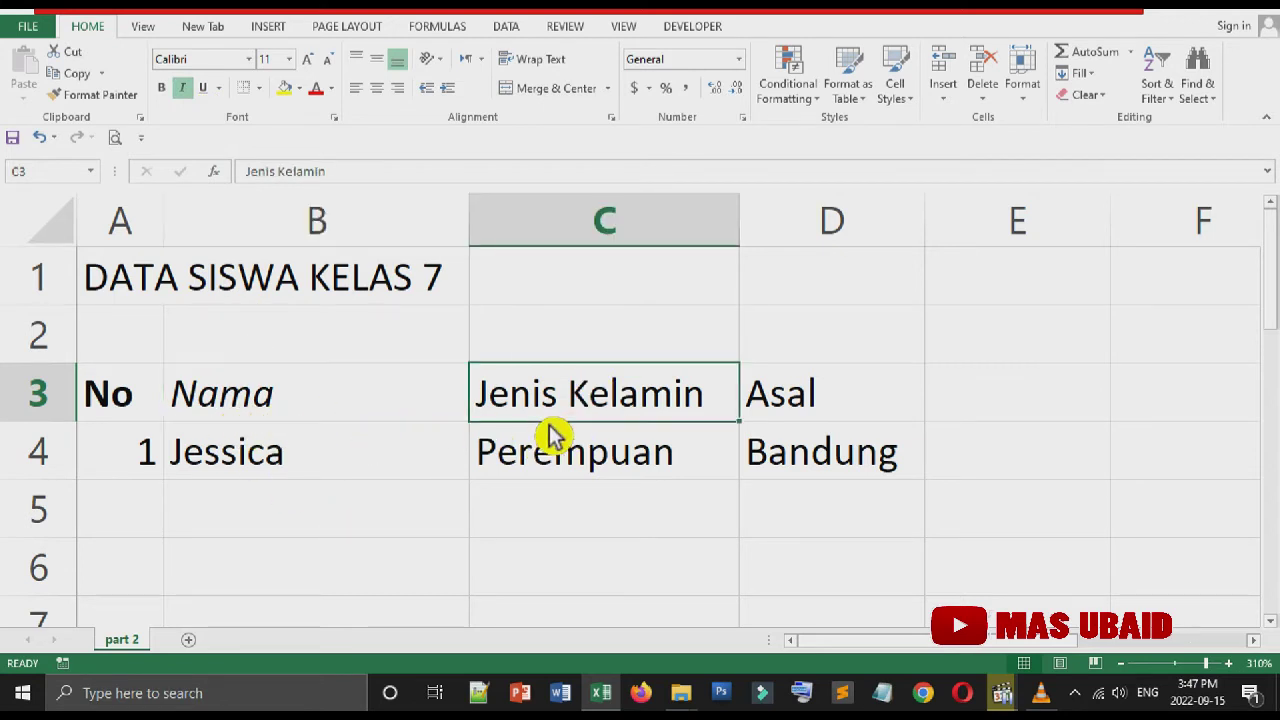
click(226, 100)
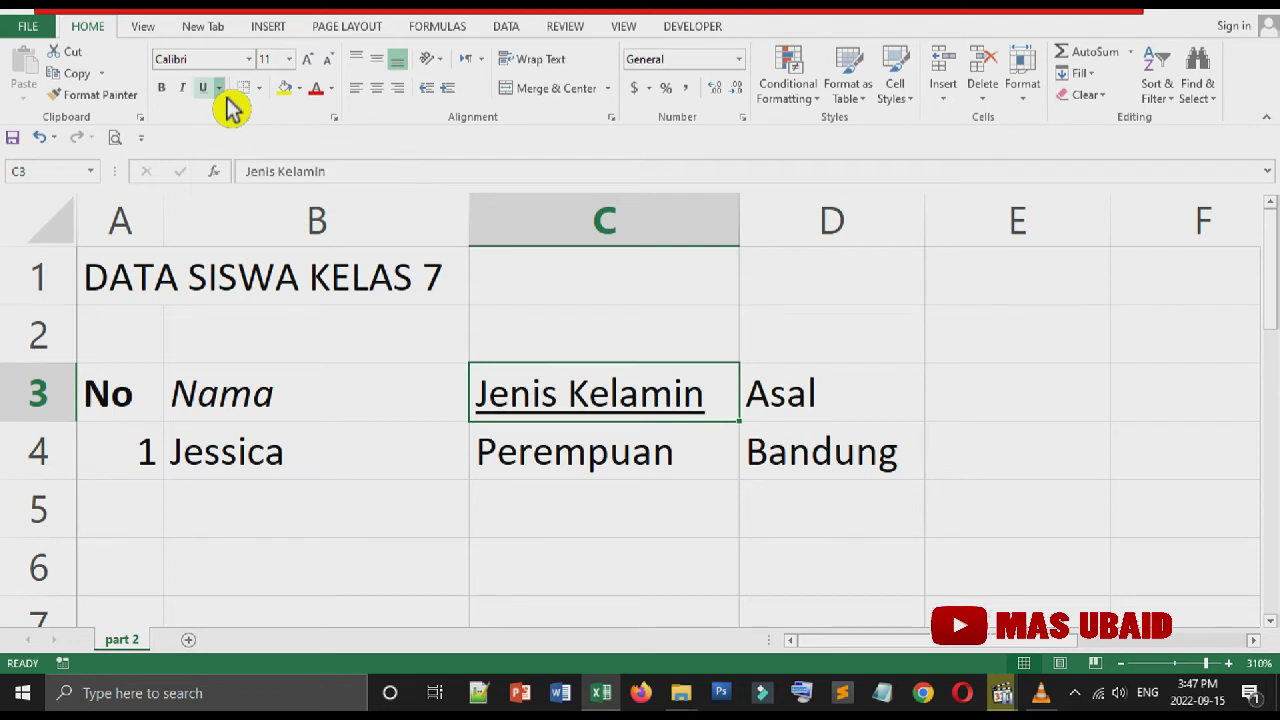
click(440, 418)
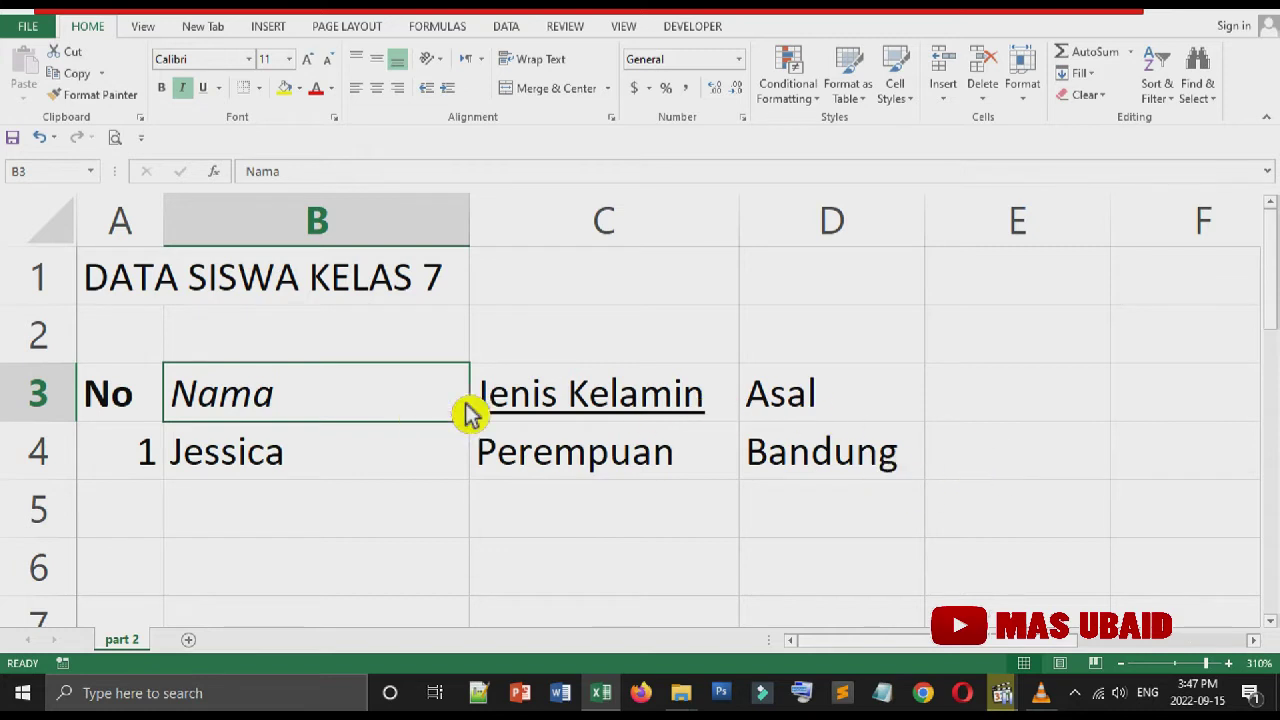
click(810, 412)
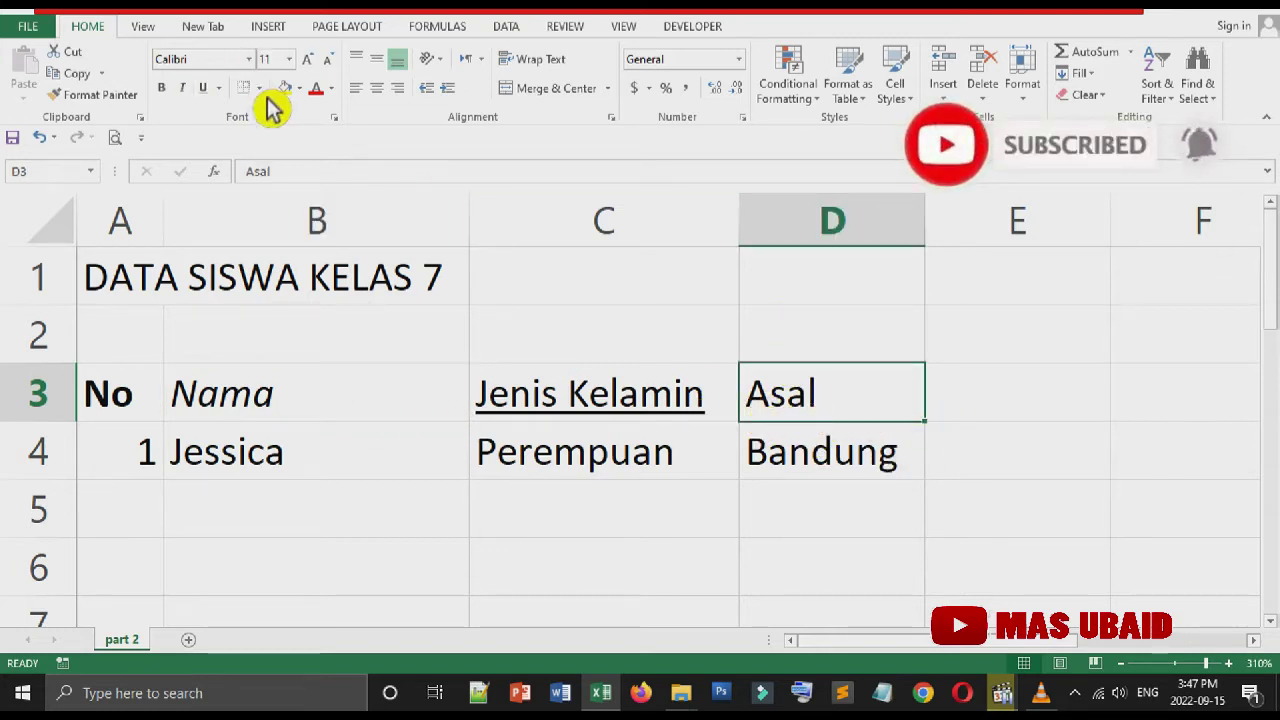
click(218, 88)
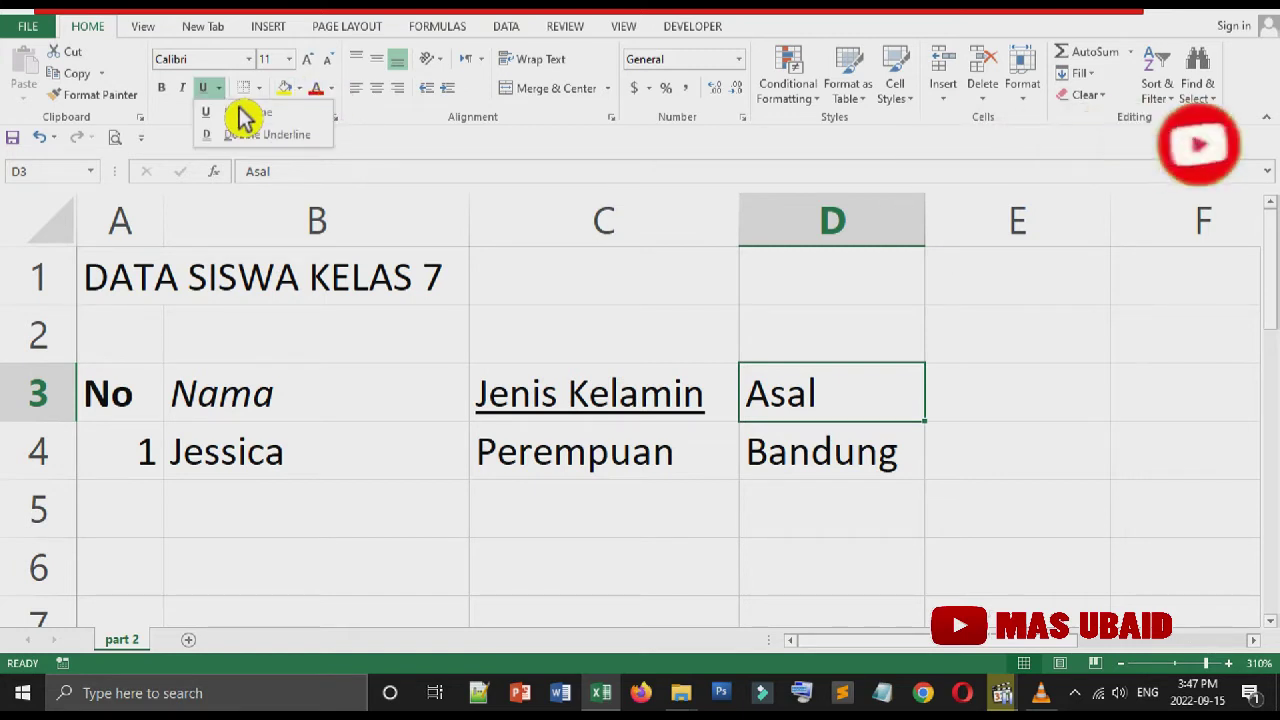
click(248, 111)
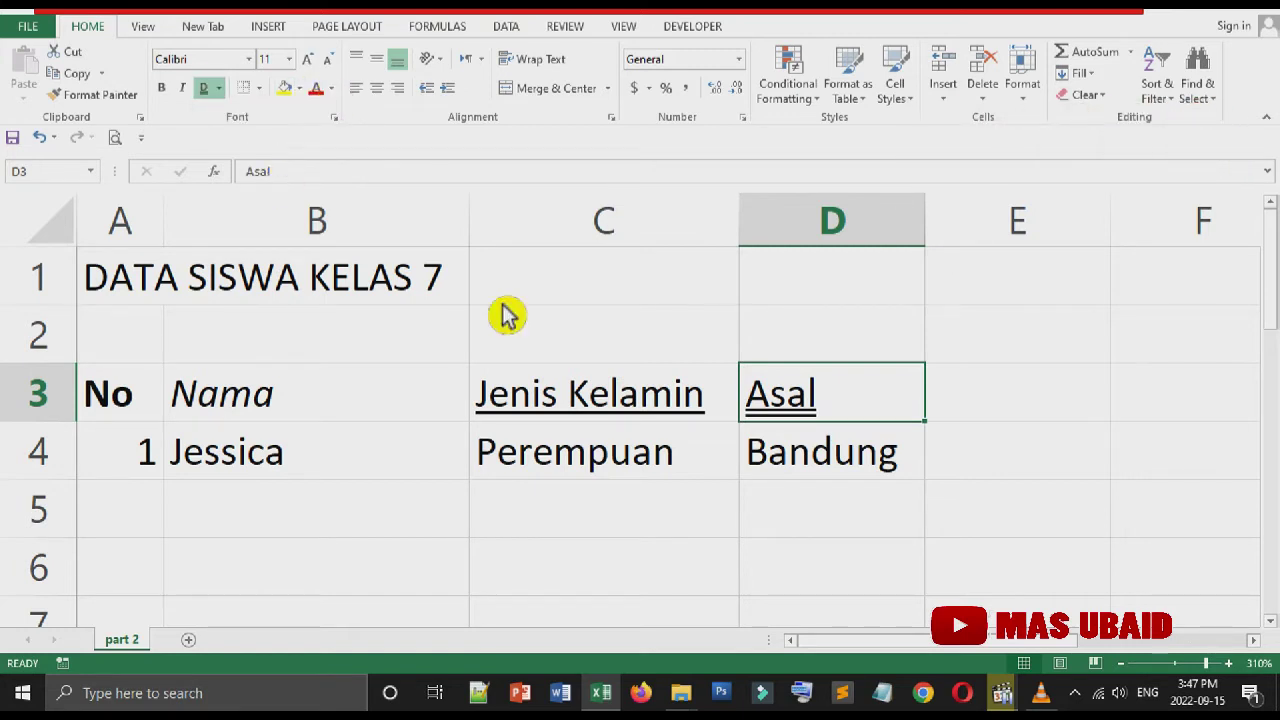
click(787, 500)
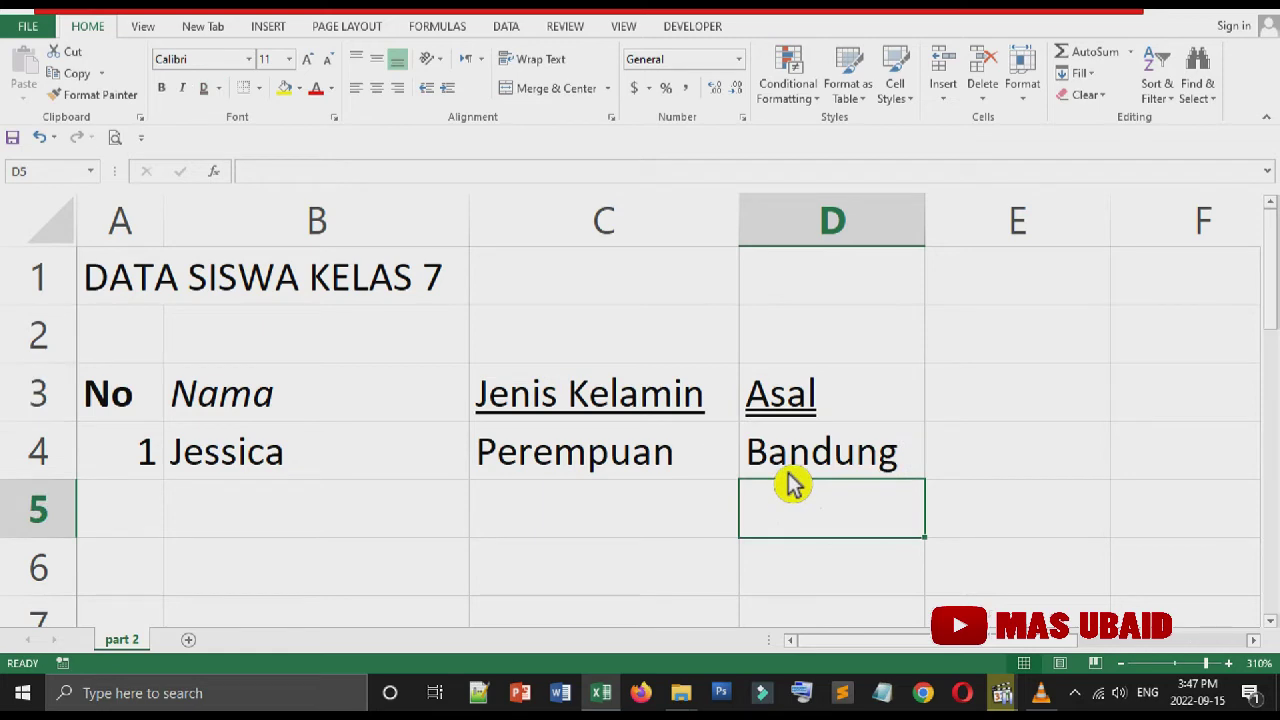
ctrl+scroll(790, 490, up, 2)
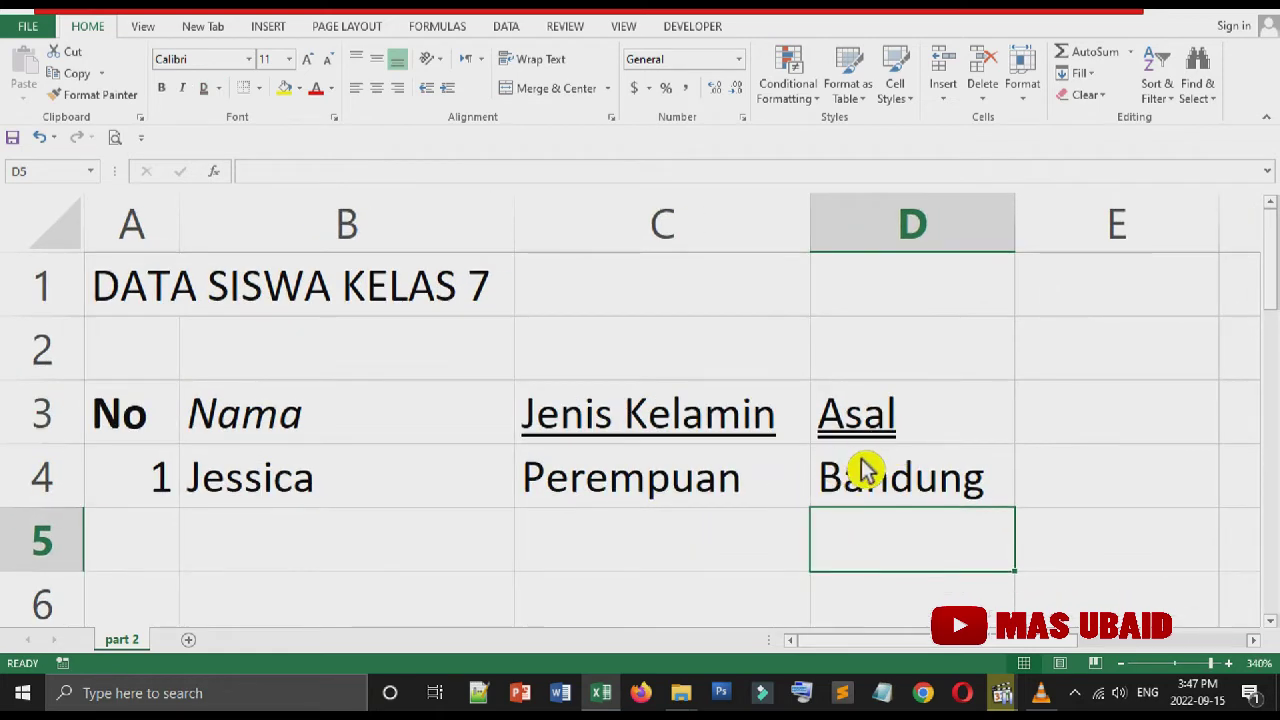
- Enter 2 as the row number in cell A5
click(264, 572)
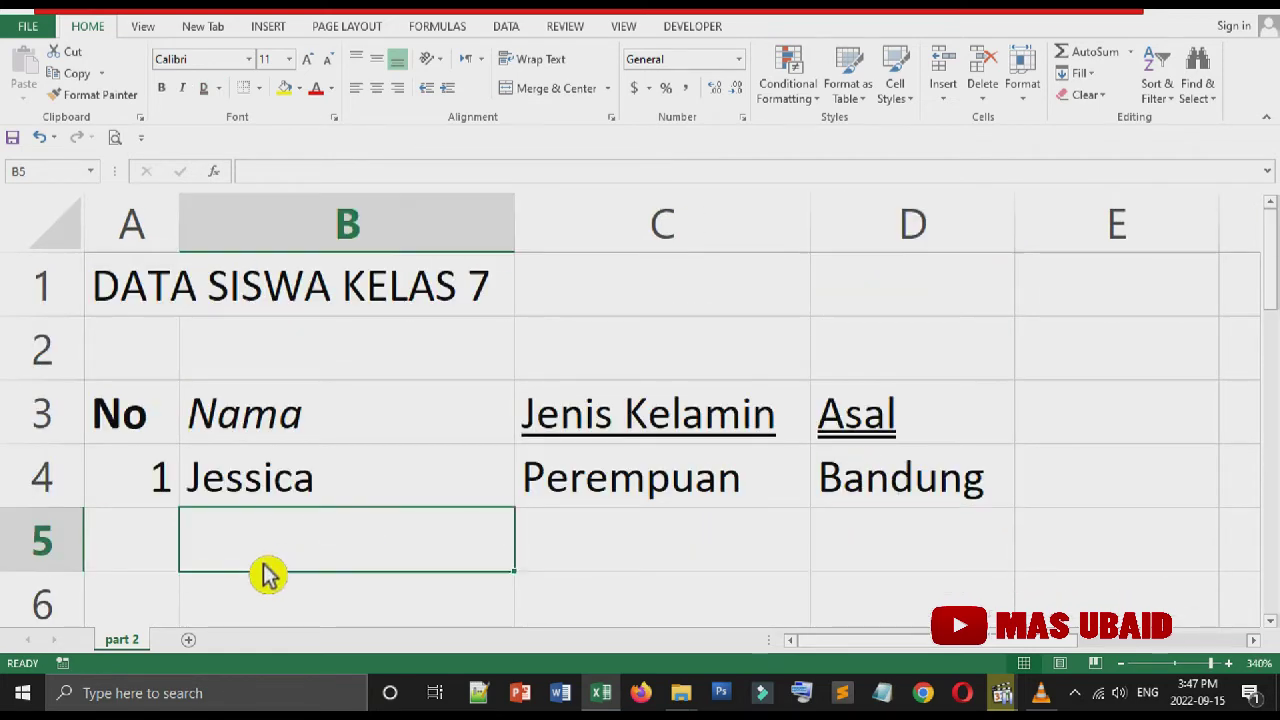
click(364, 505)
click(312, 558)
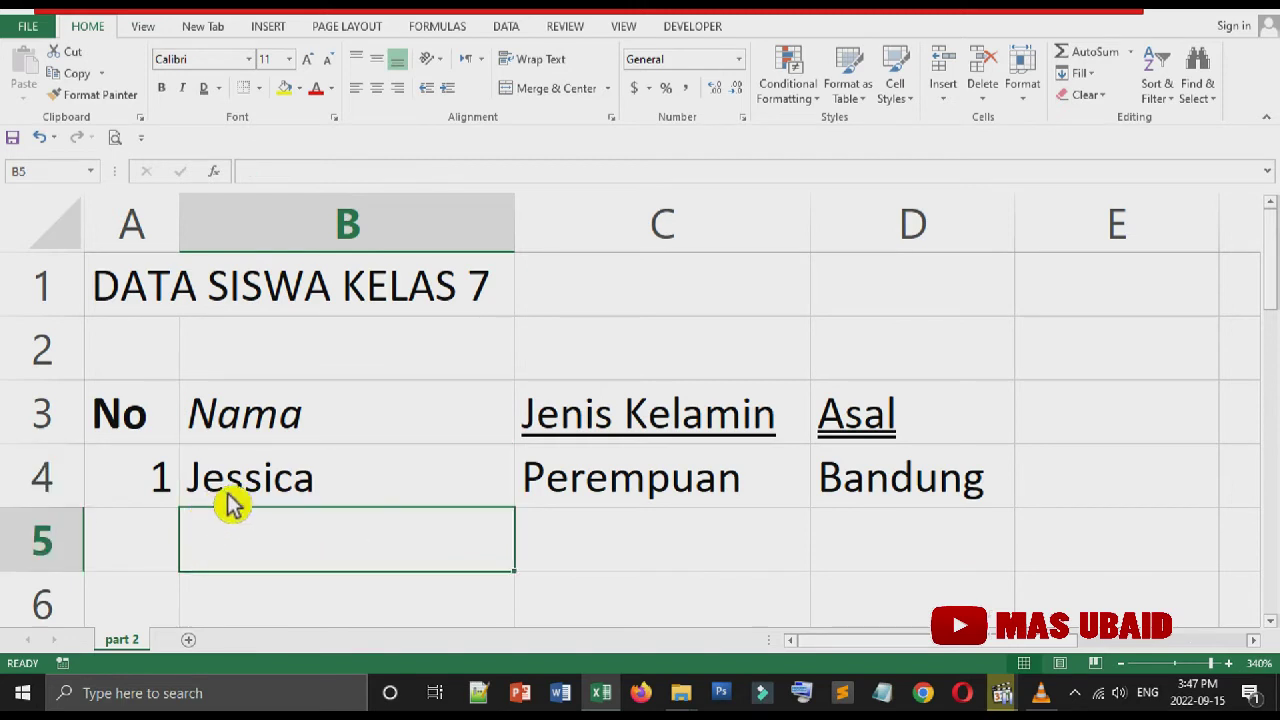
click(136, 568)
text(2)
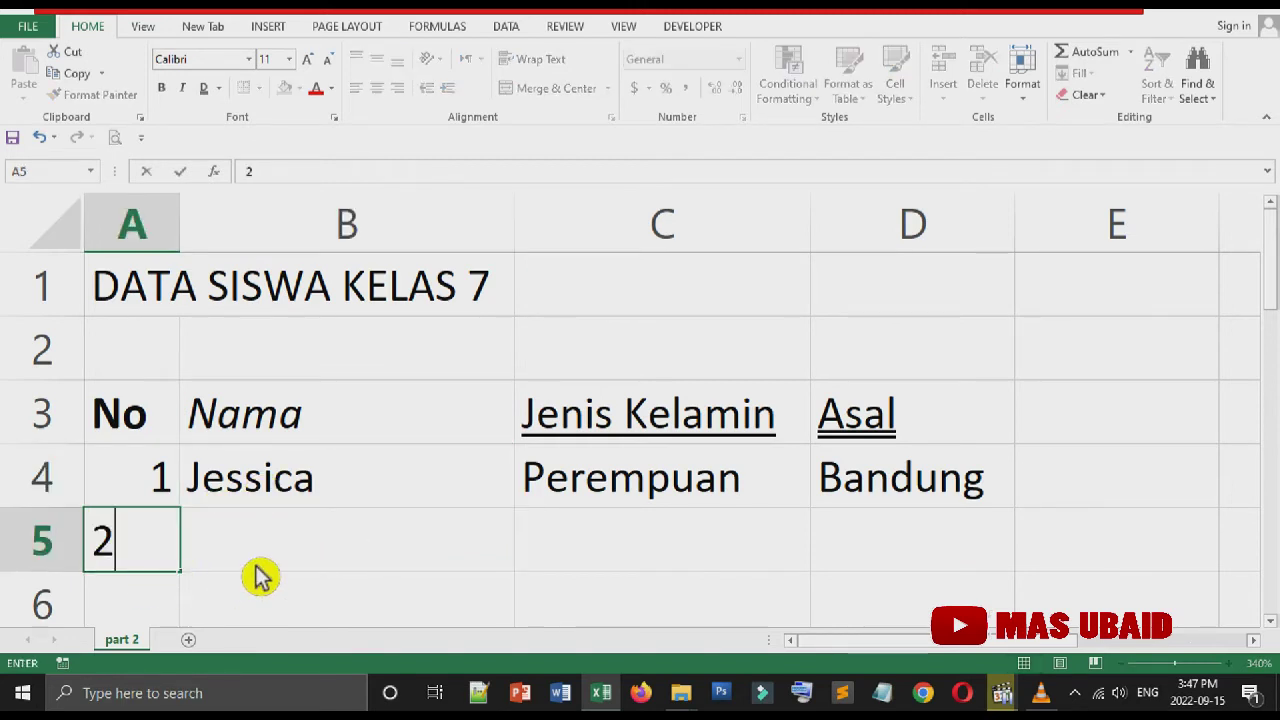
click(325, 560)
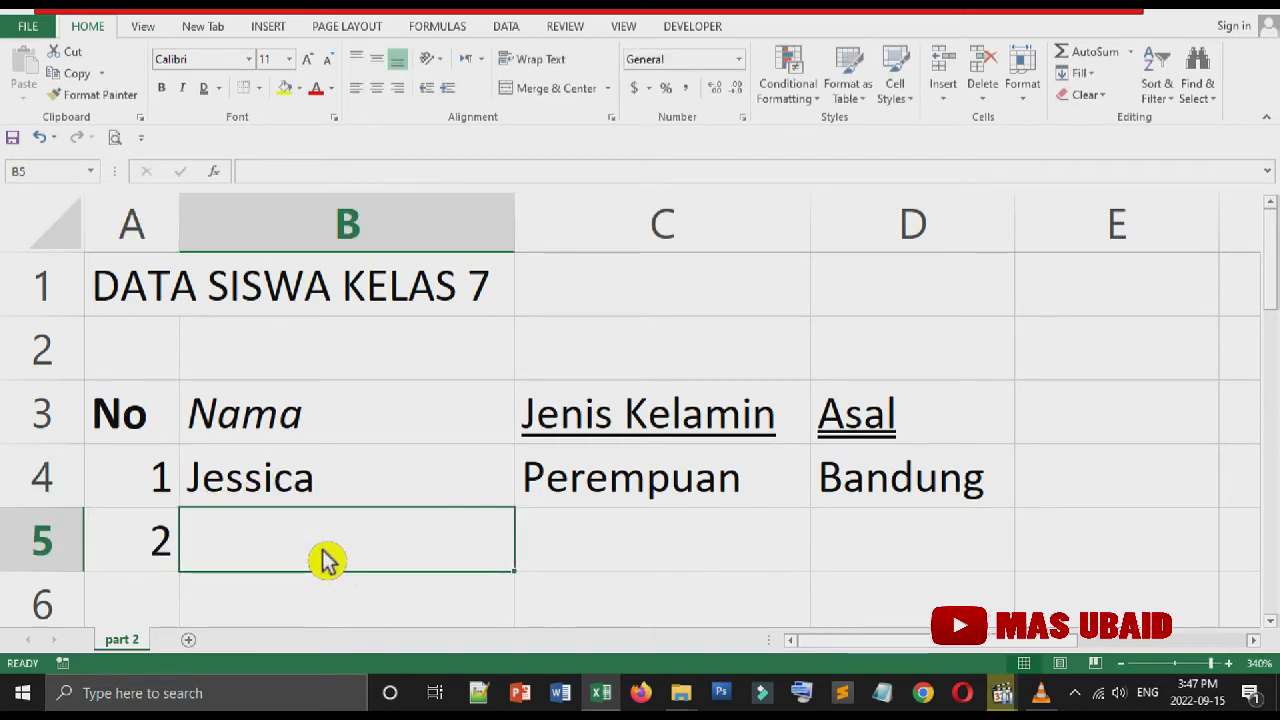
- Fill in the student's name in B5, gender Pria in C5 and origin Jogja in D5
text(Budi)
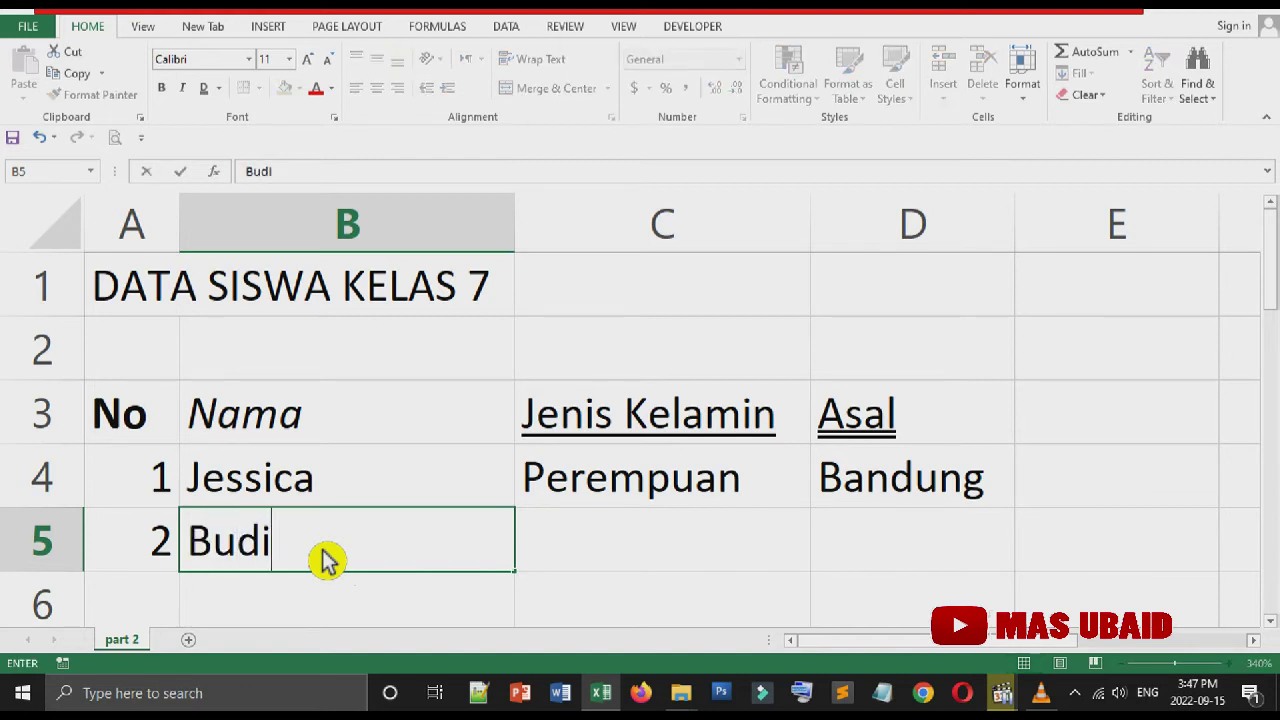
key(Tab)
text(Lak)
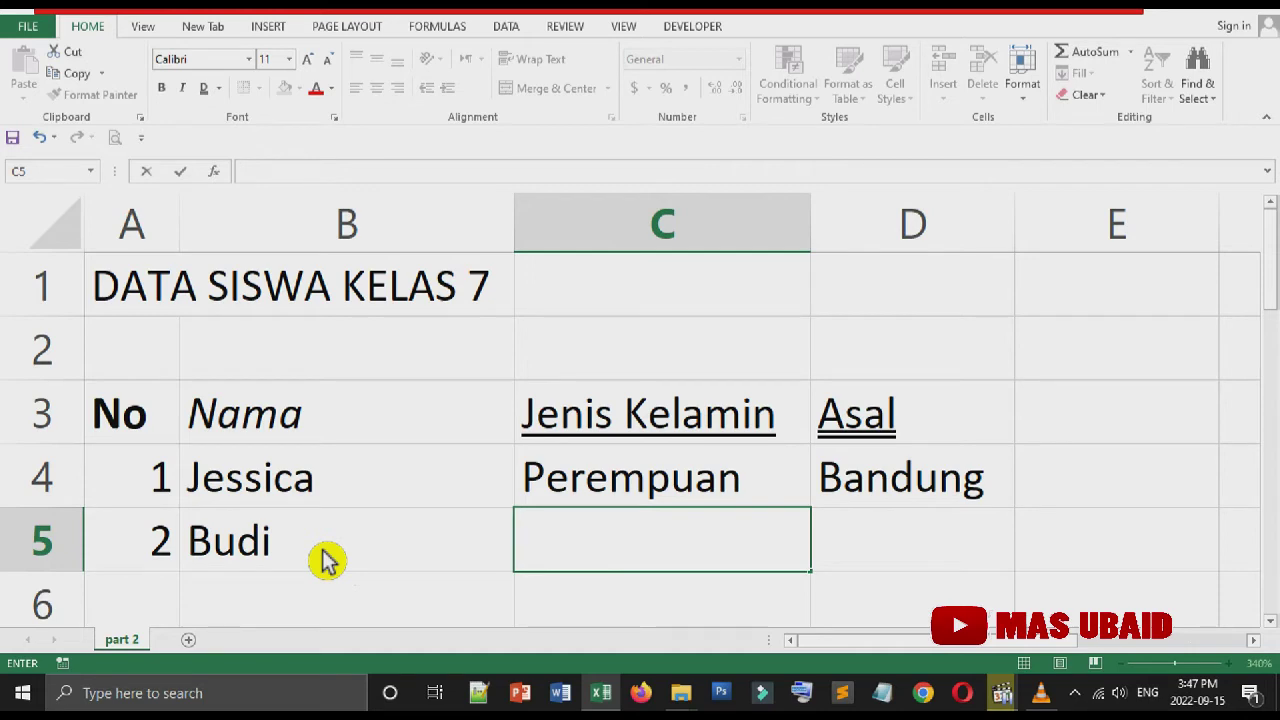
text(Pria)
key(Tab)
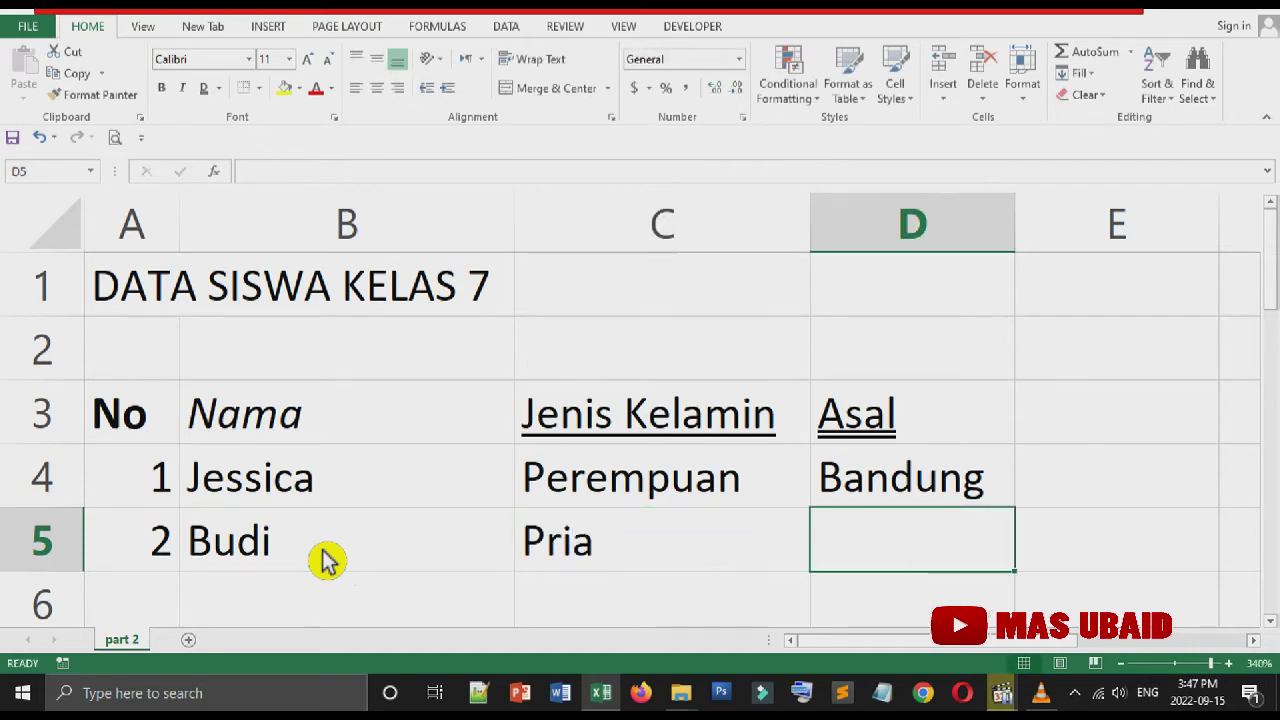
text(Jogja)
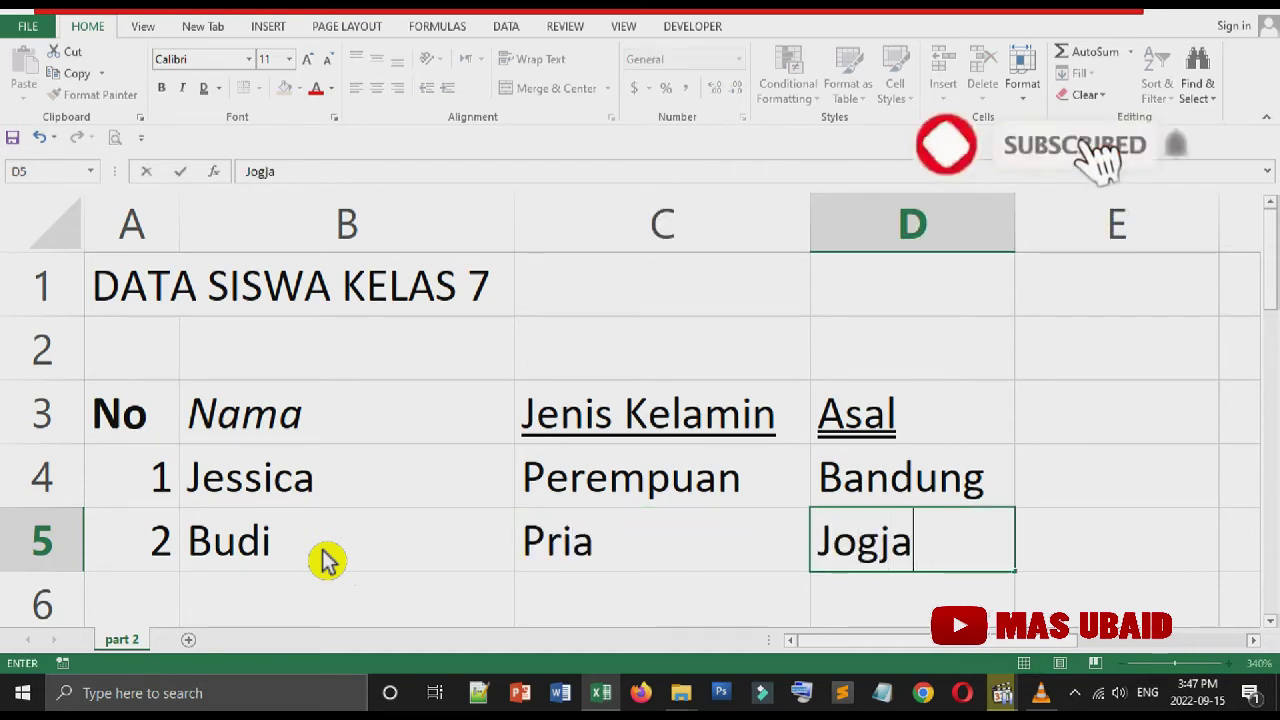
key(Return)
scroll(300, 528, up, 1)
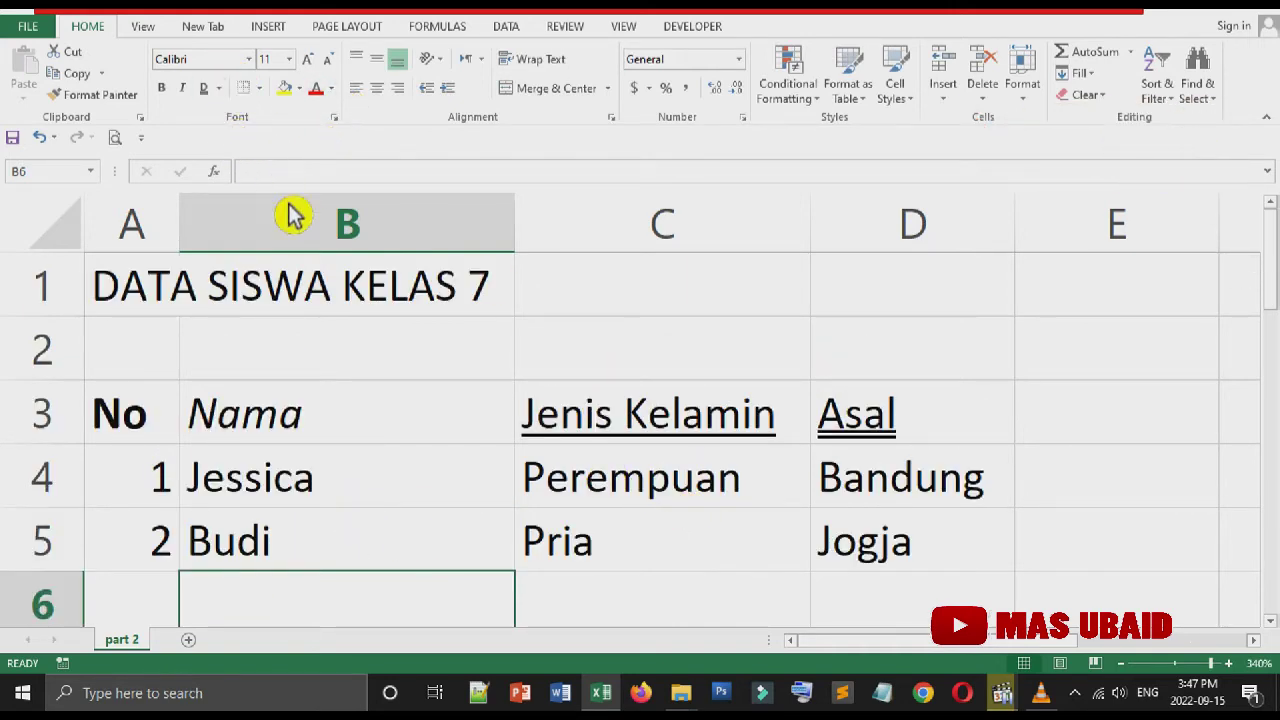
- Set the header row A3:D3 in the Arial Black font
click(176, 428)
click(243, 435)
click(151, 432)
click(260, 430)
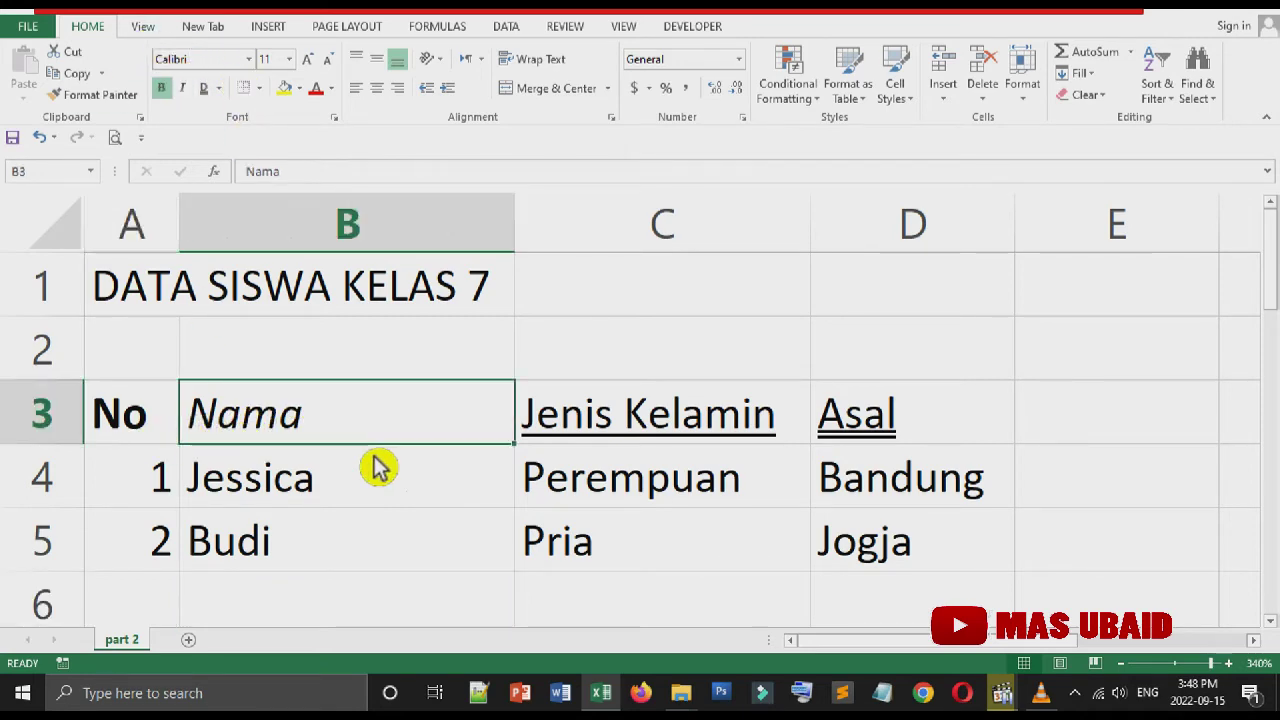
click(165, 432)
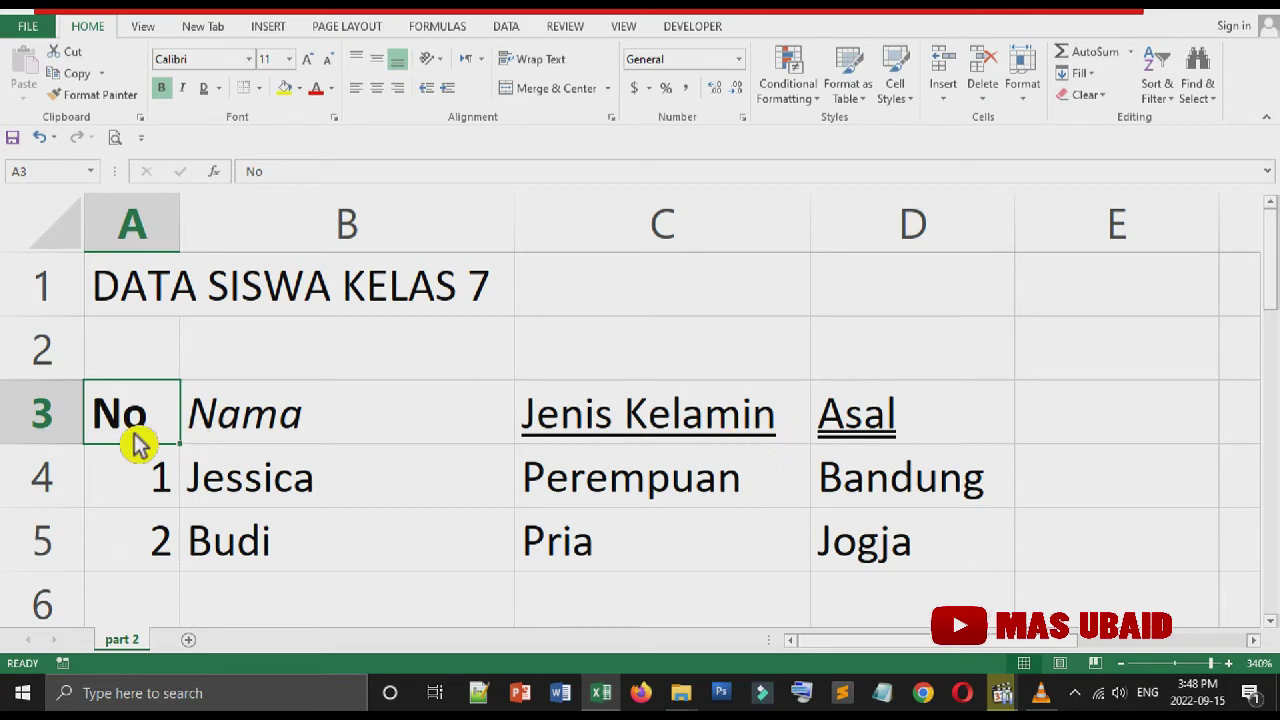
drag(199, 438, 903, 447)
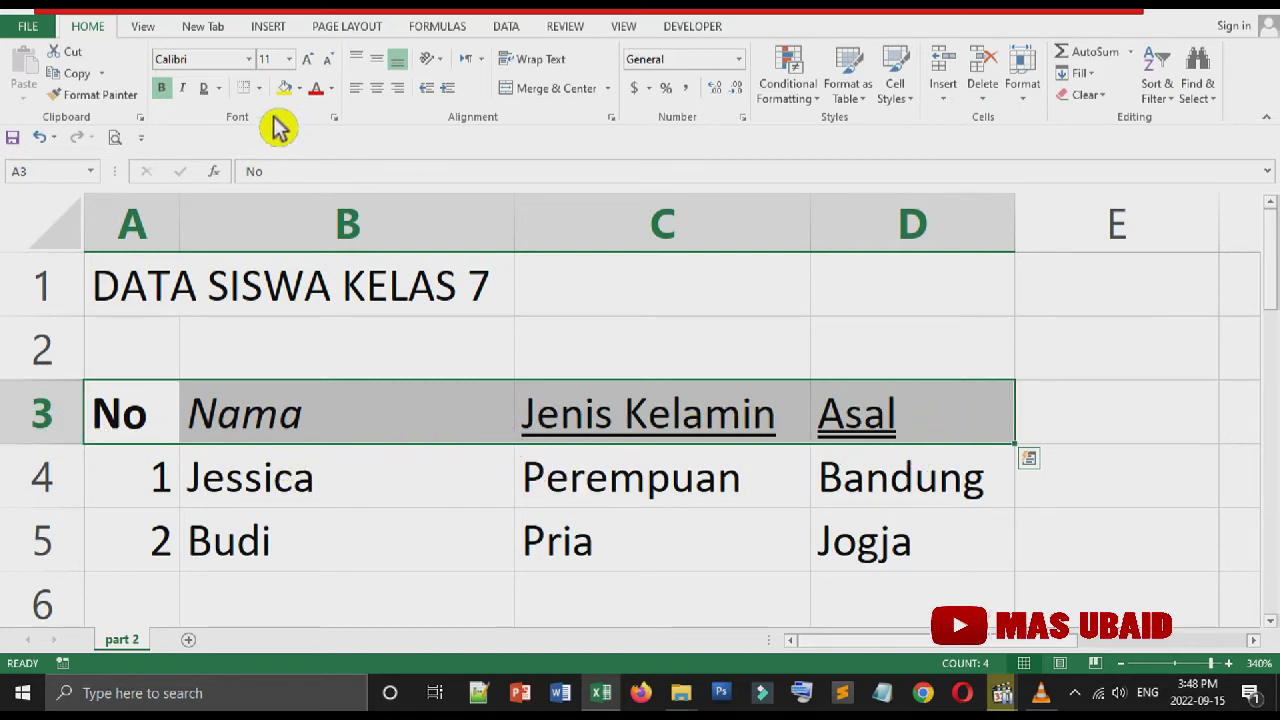
click(249, 60)
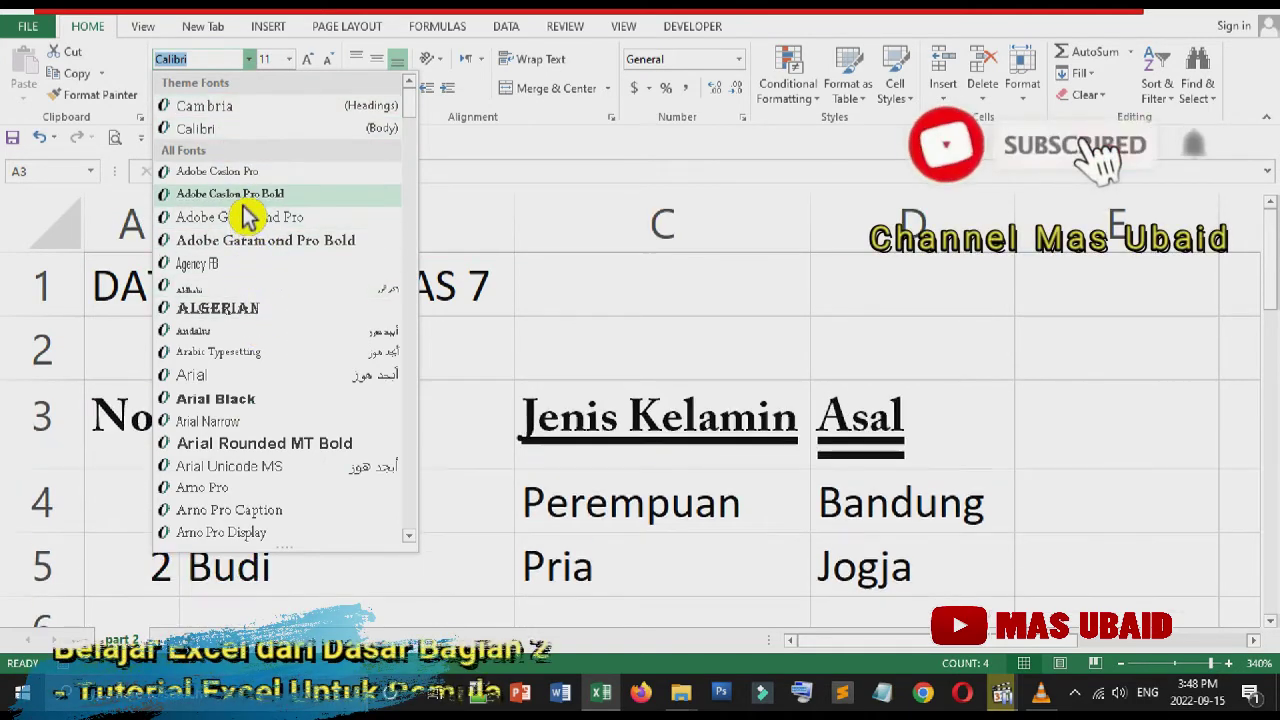
click(228, 408)
- Widen column C to fit the Jenis Kelamin heading
click(357, 495)
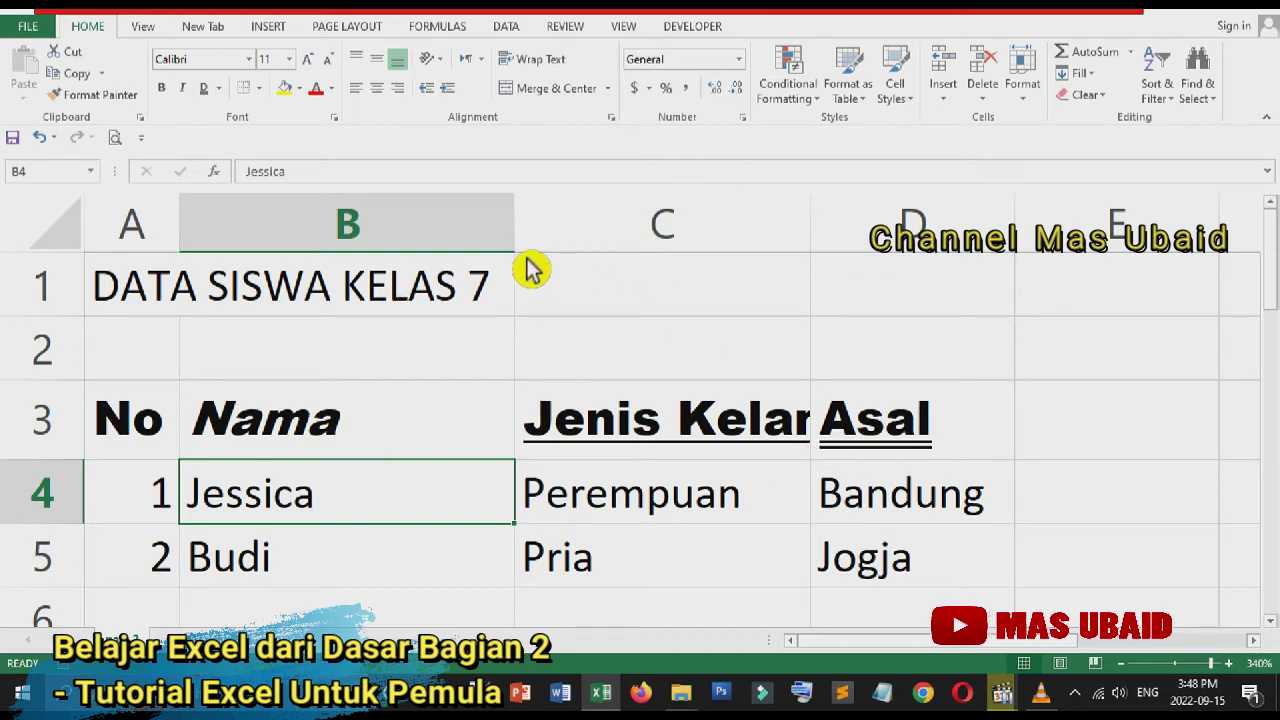
drag(812, 265, 885, 265)
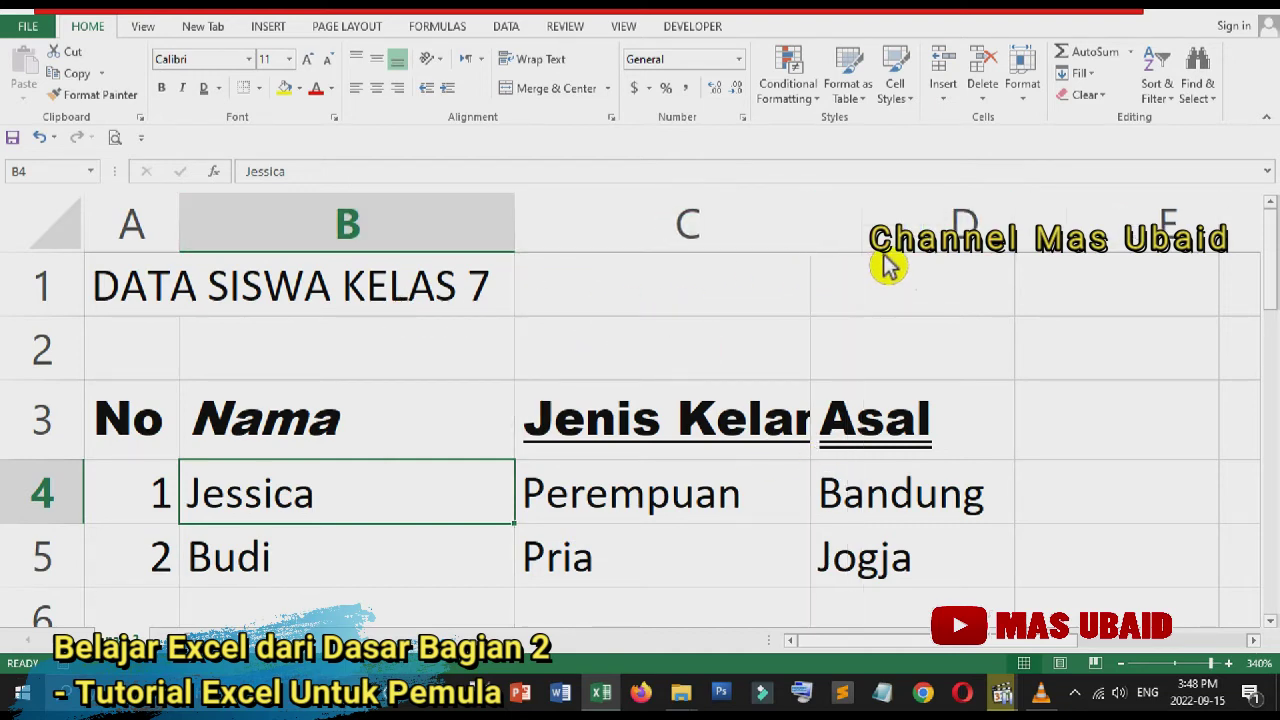
double_click(868, 247)
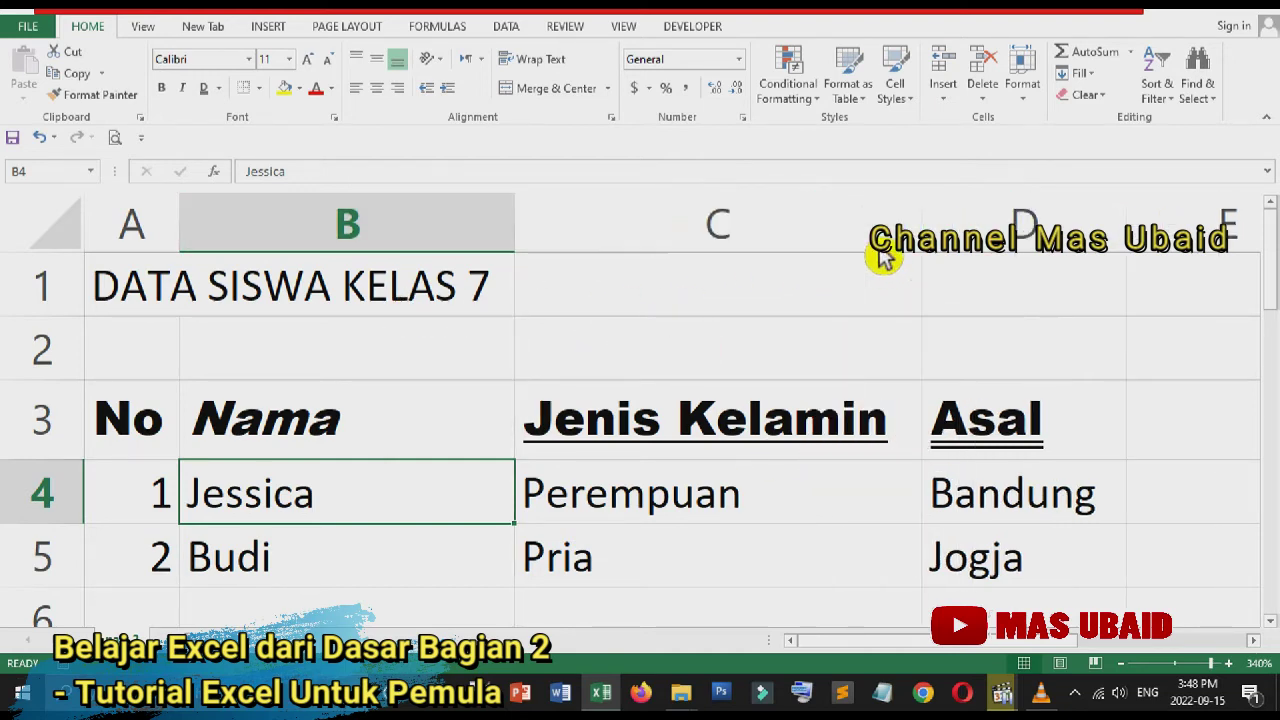
click(410, 435)
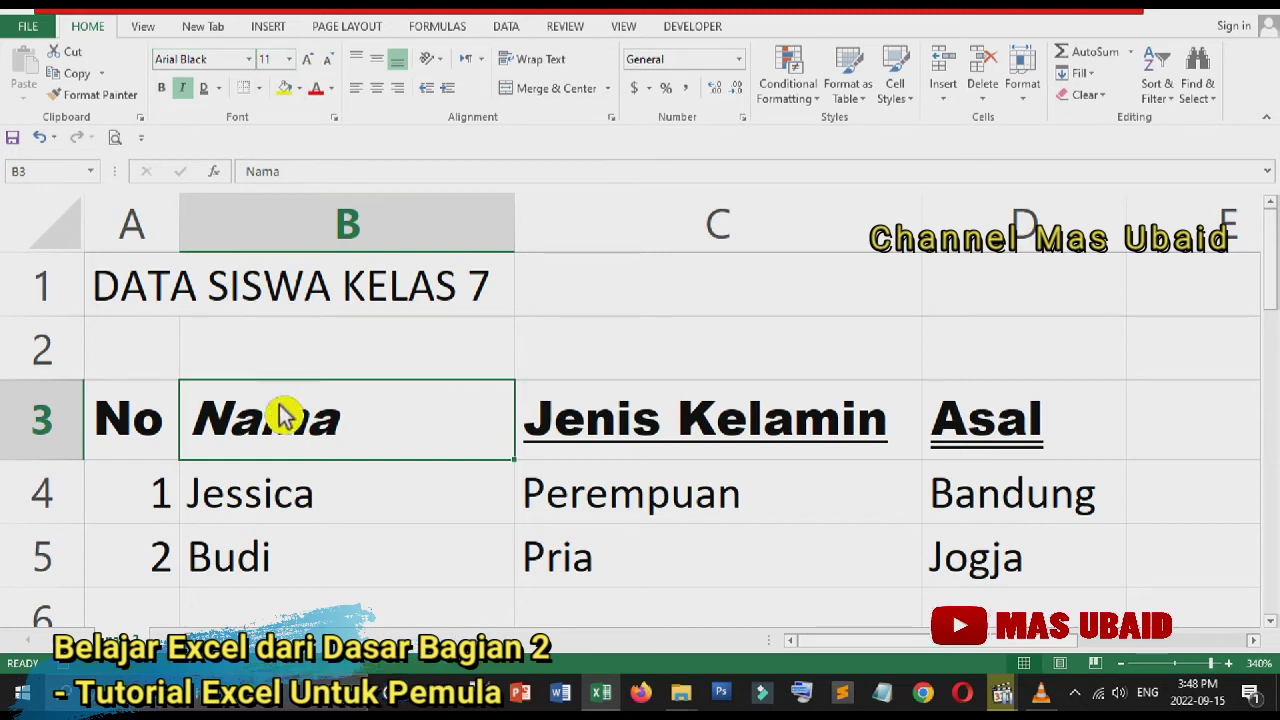
- Select the header row A3:D3 again
click(176, 440)
drag(197, 447, 1000, 437)
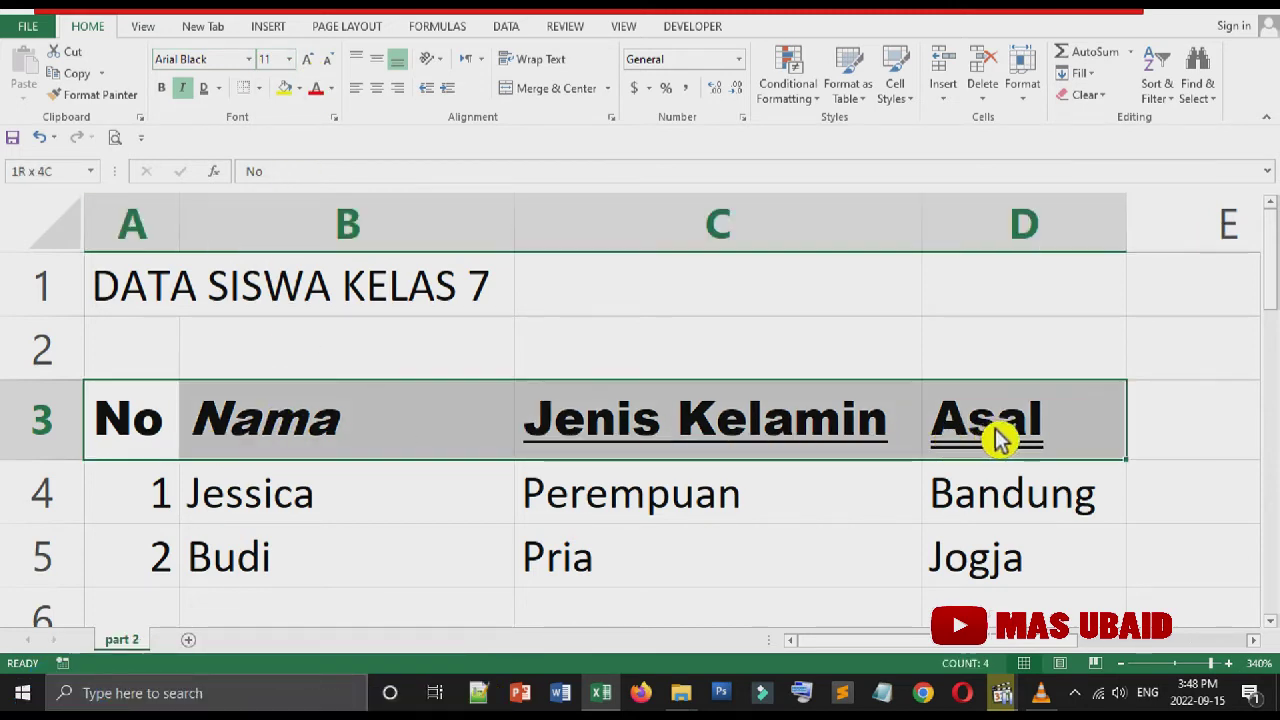
click(289, 59)
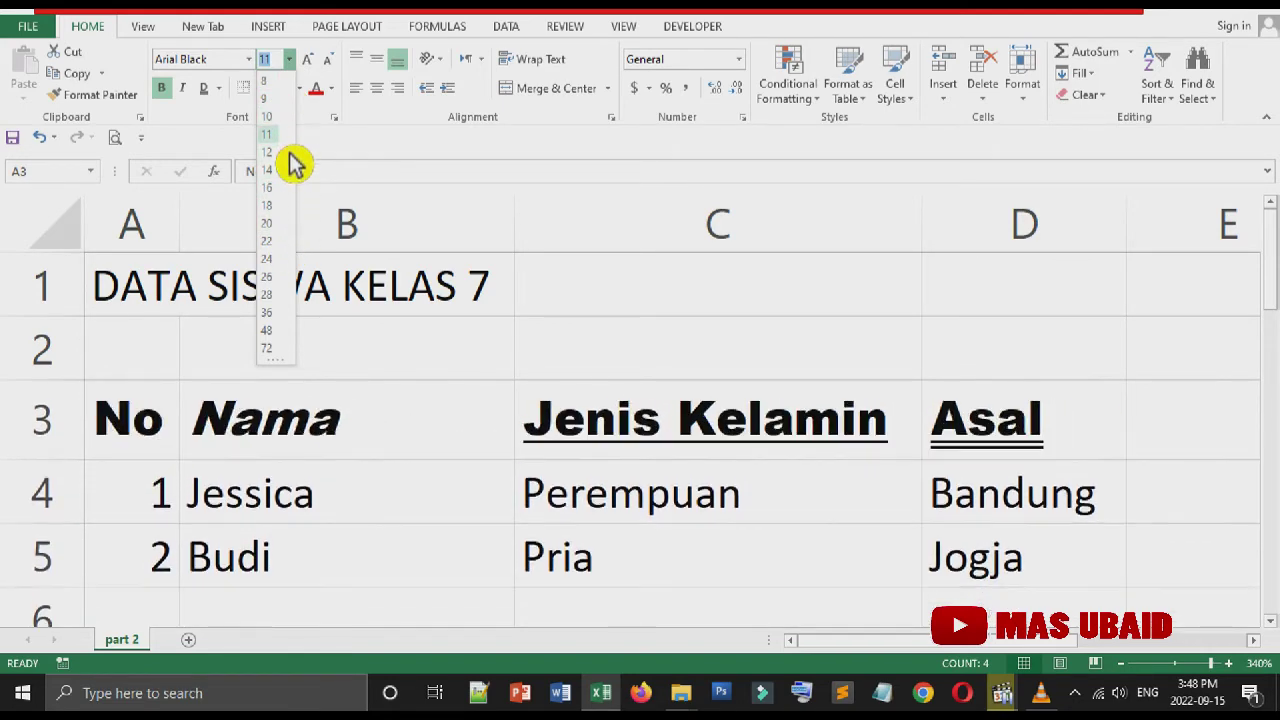
- Apply font size 9 to the header row A3:D3
click(272, 99)
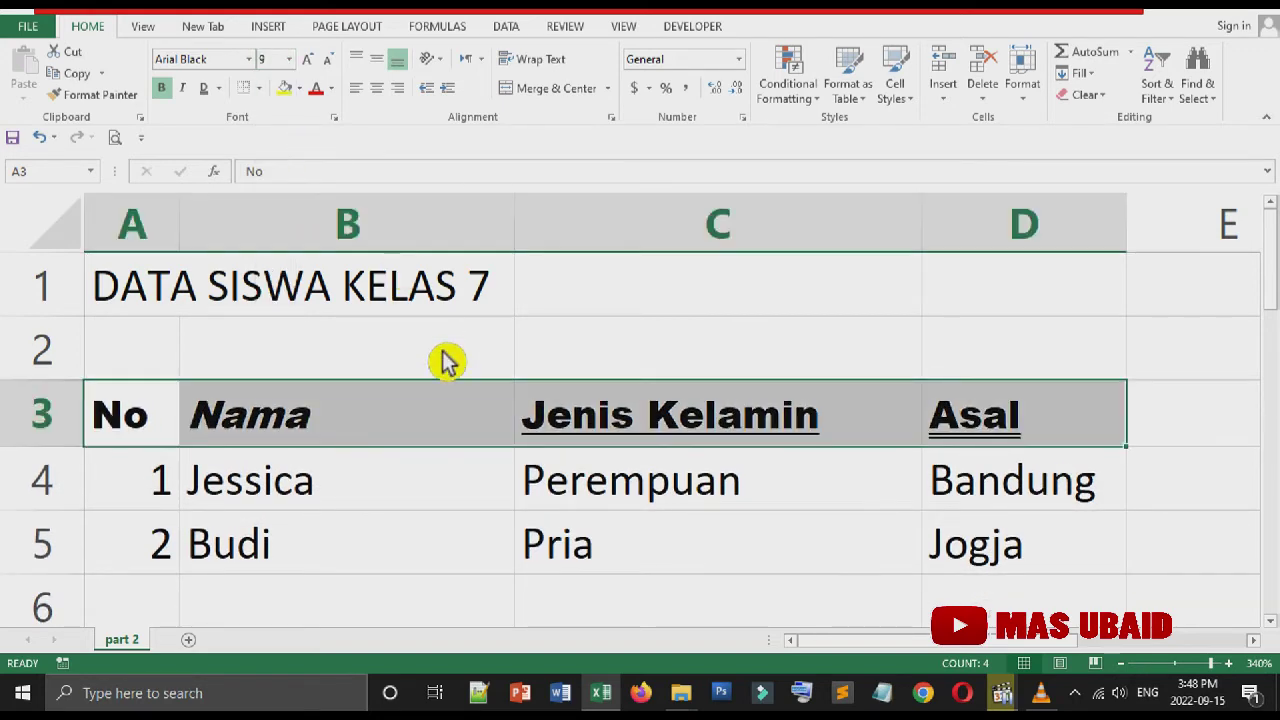
click(450, 494)
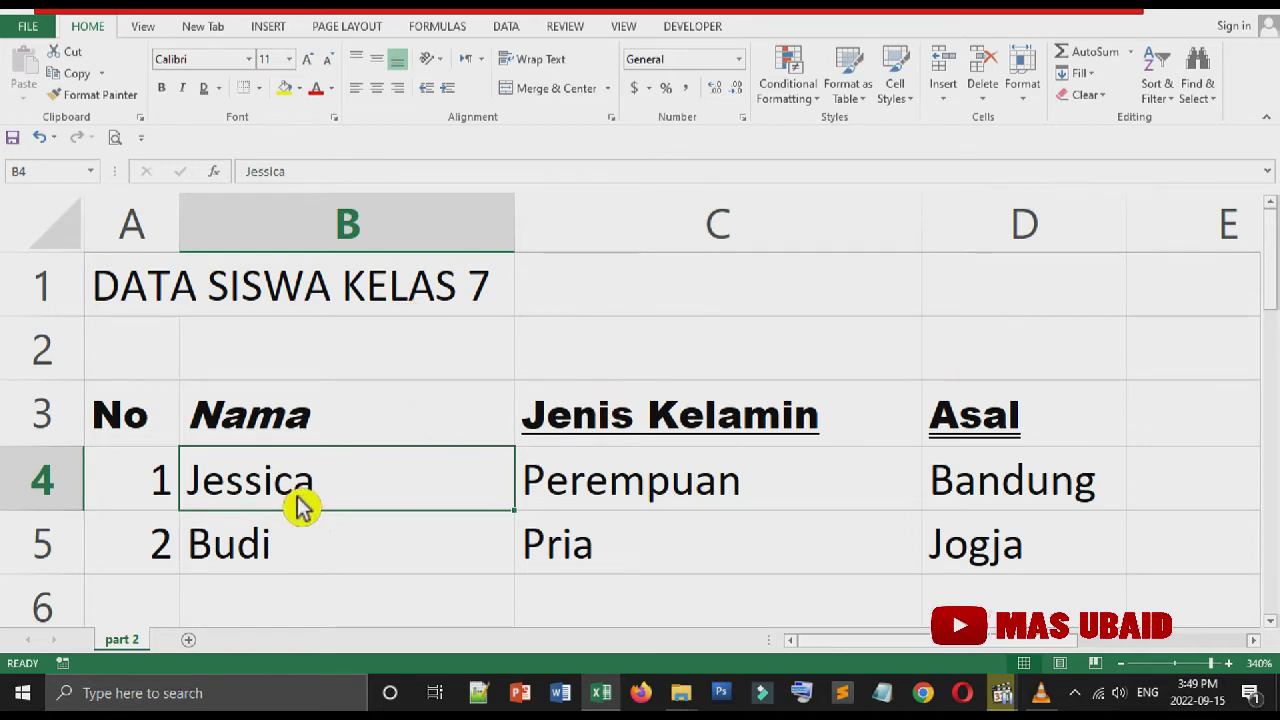
- Fill the first student's name cell, B4, with green
click(385, 563)
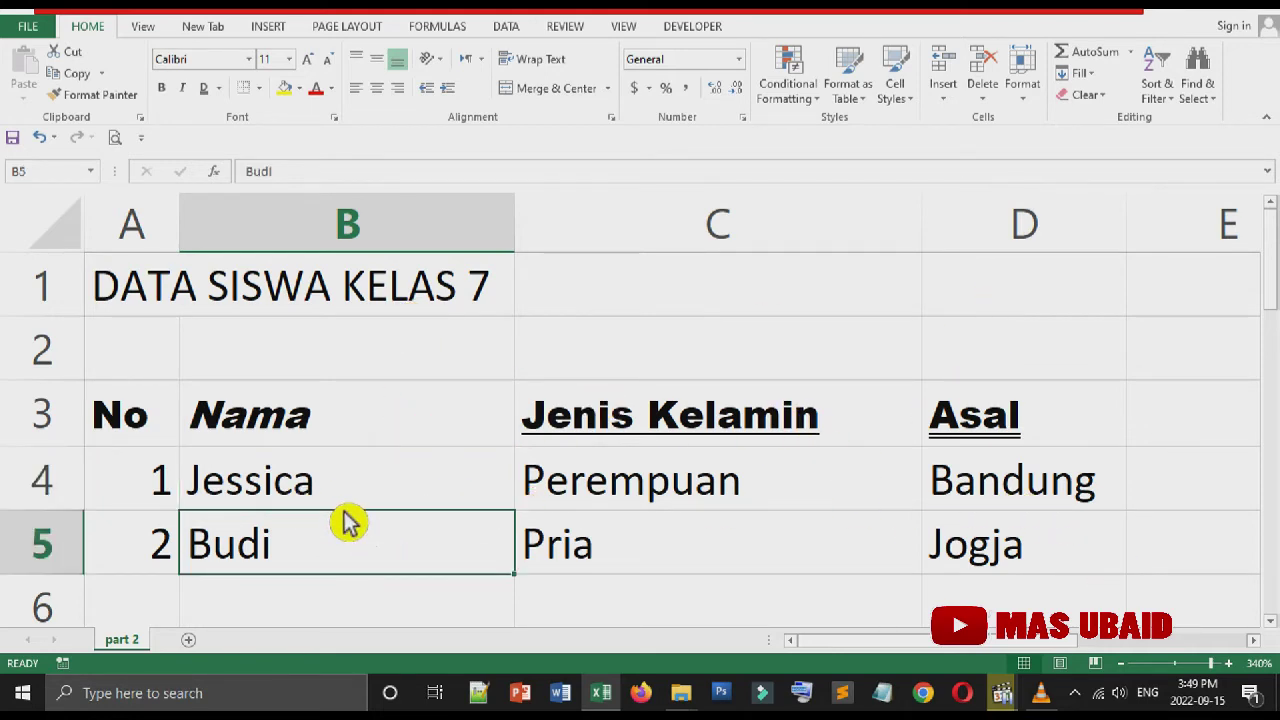
click(341, 500)
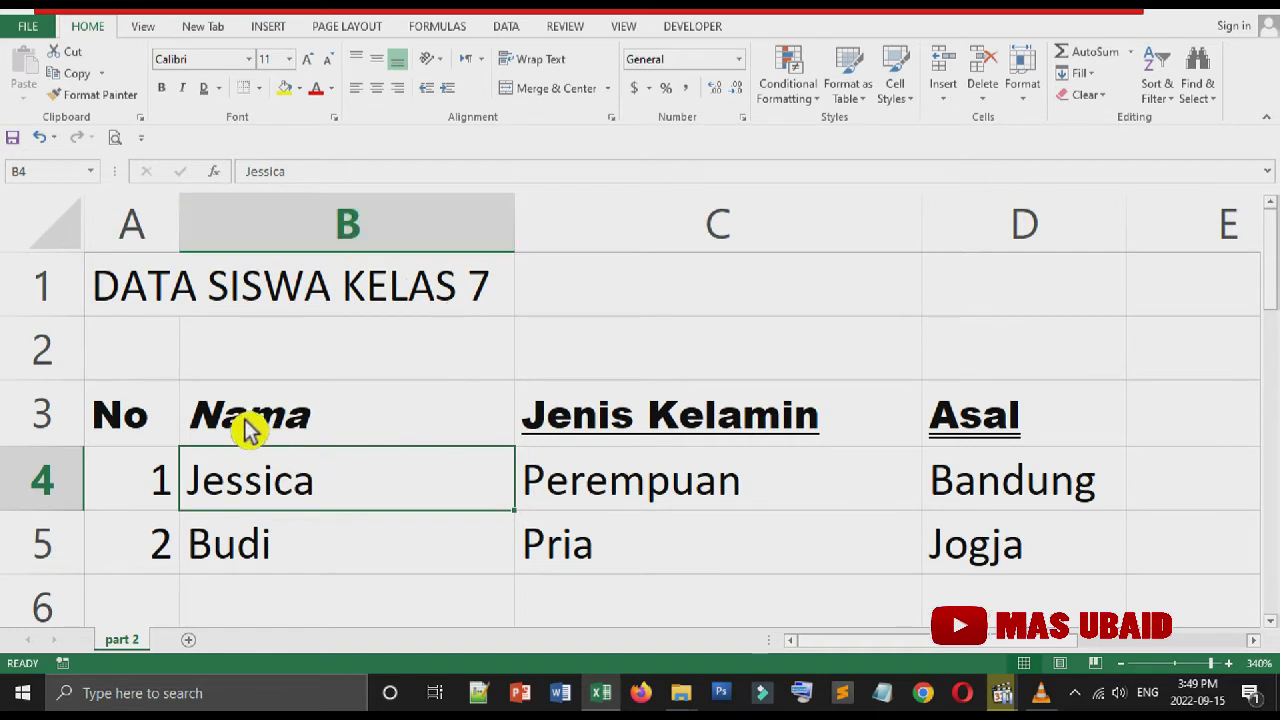
click(299, 88)
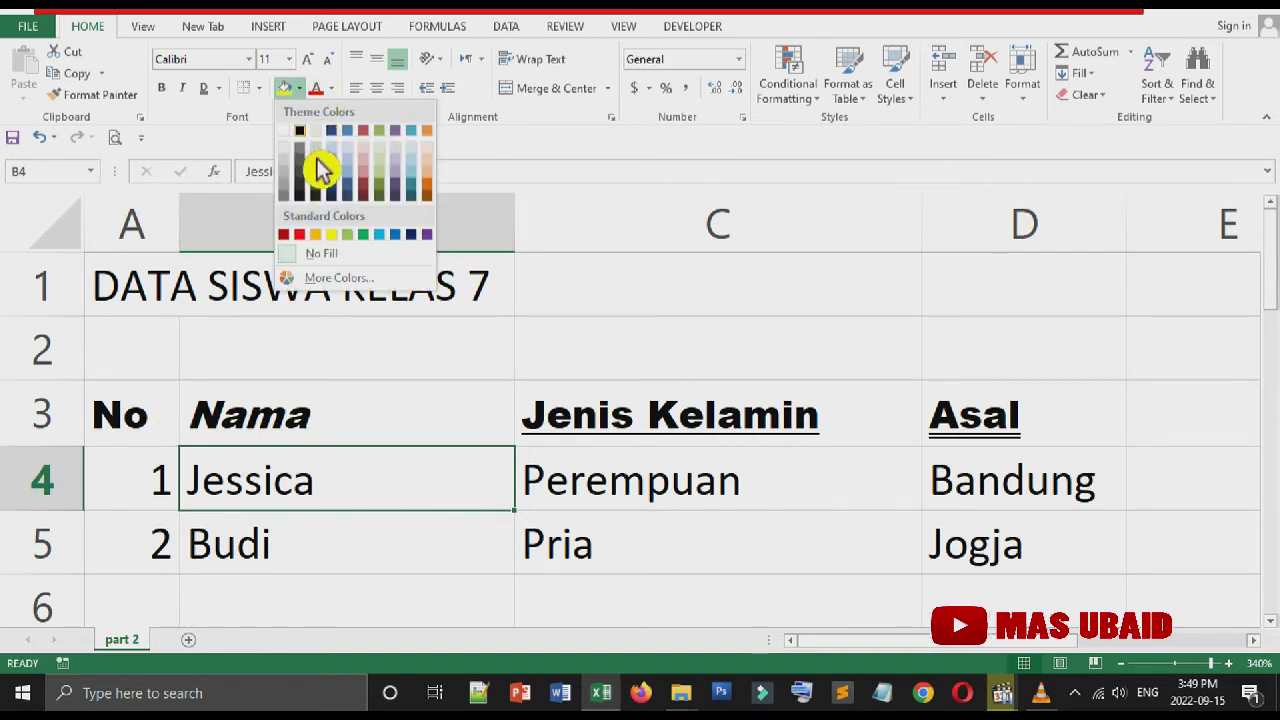
click(376, 243)
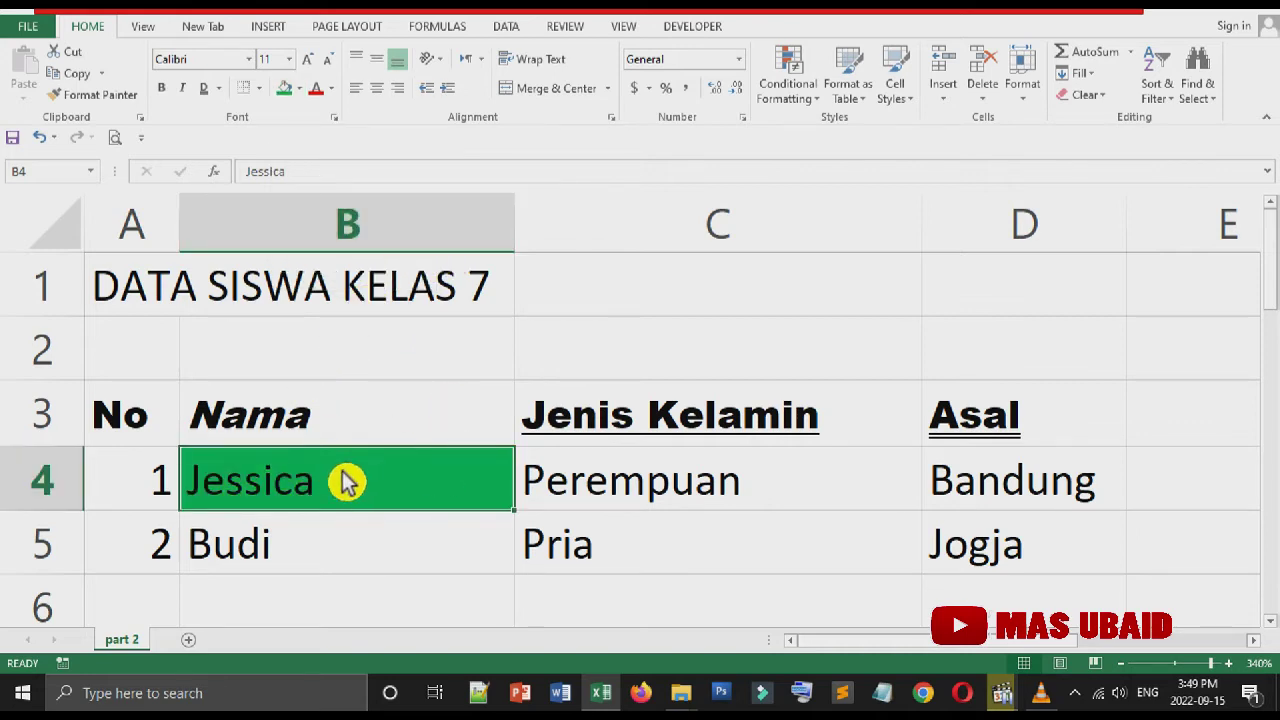
- Fill the second student's name cell, B5, with standard red
click(357, 549)
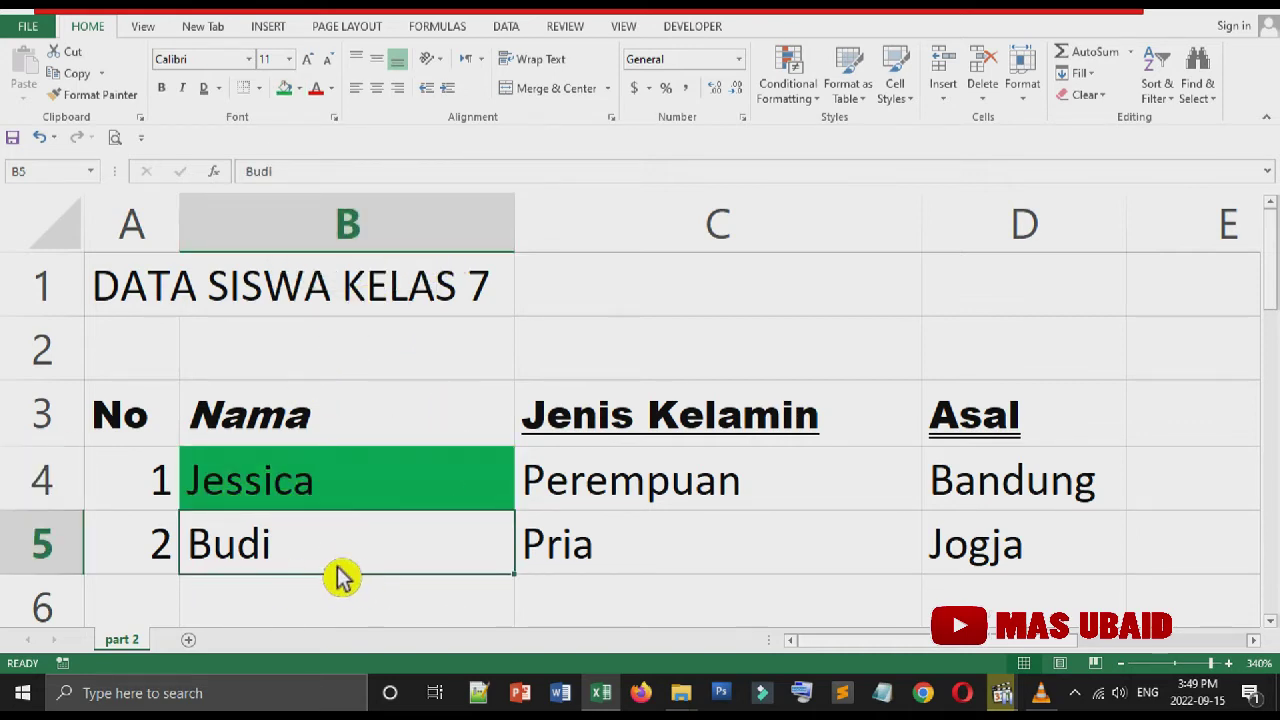
click(299, 88)
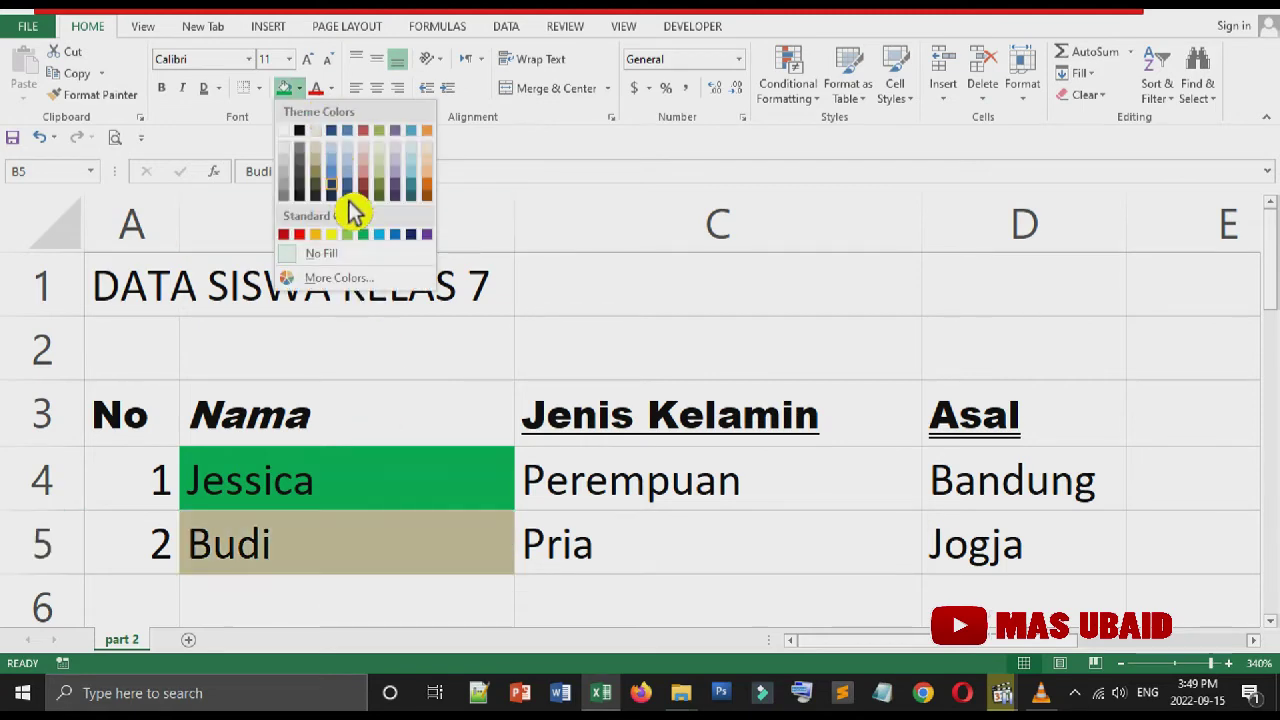
click(348, 279)
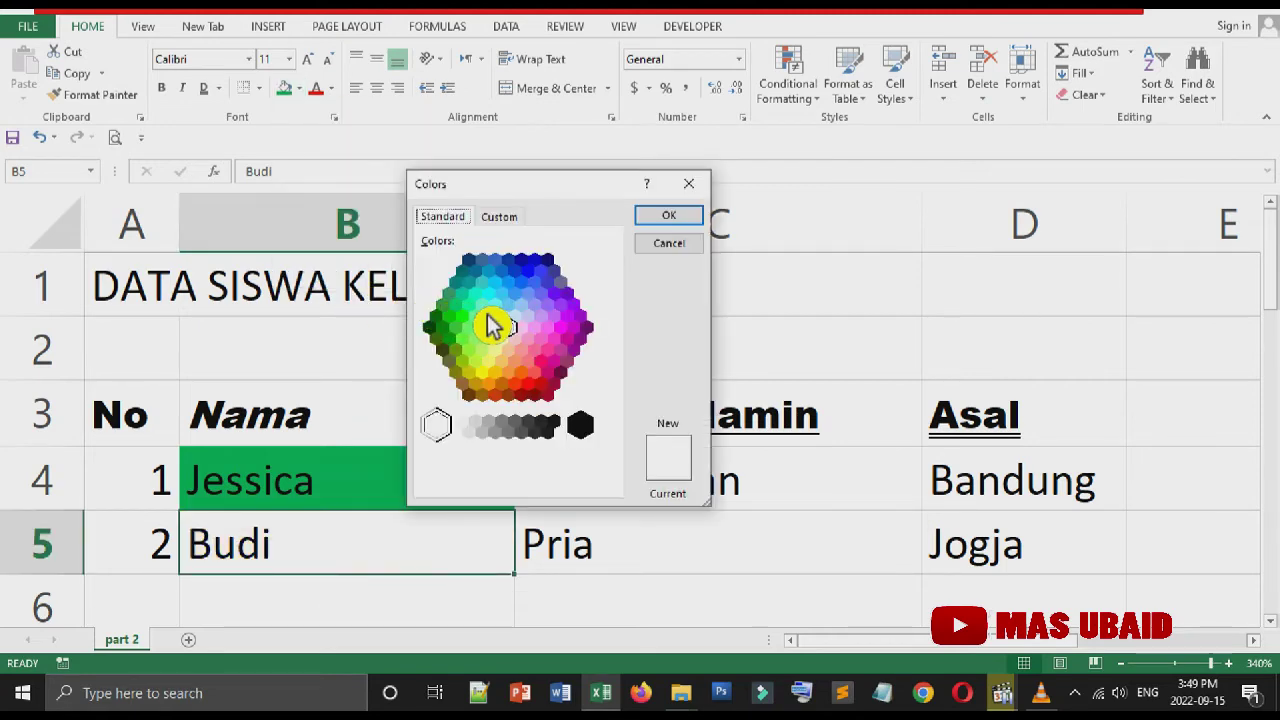
click(505, 220)
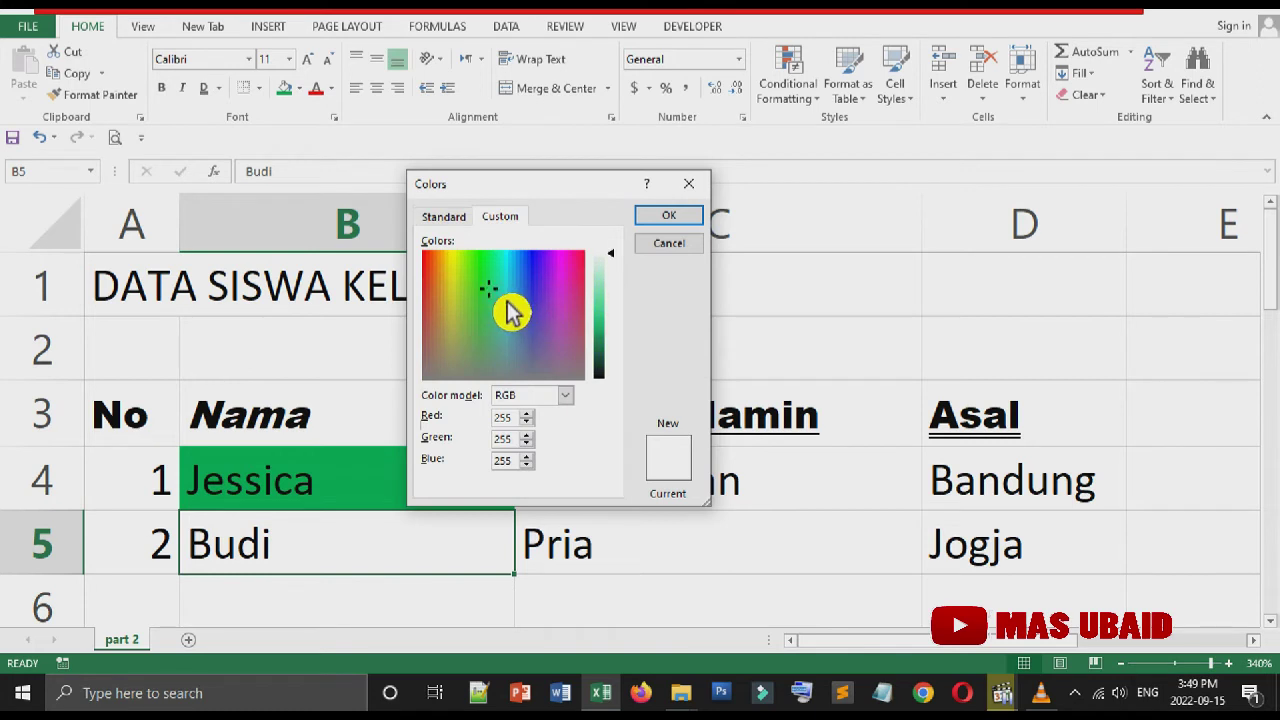
key(Escape)
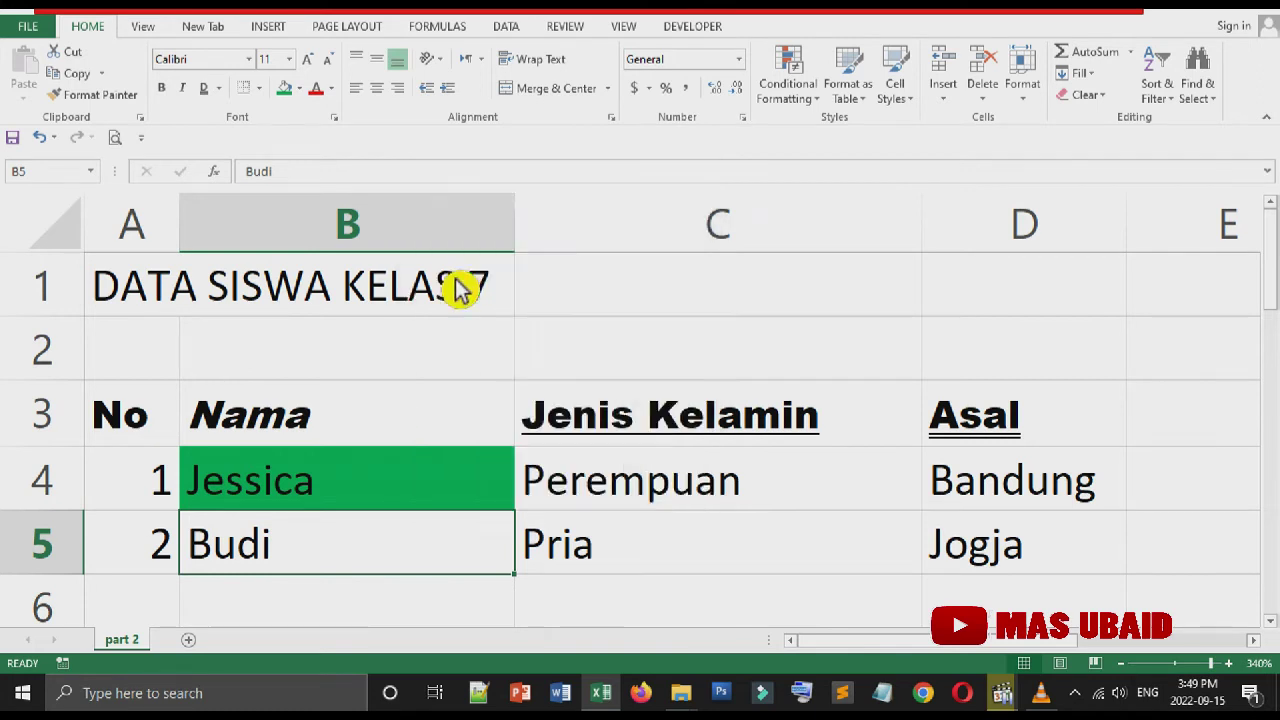
click(299, 87)
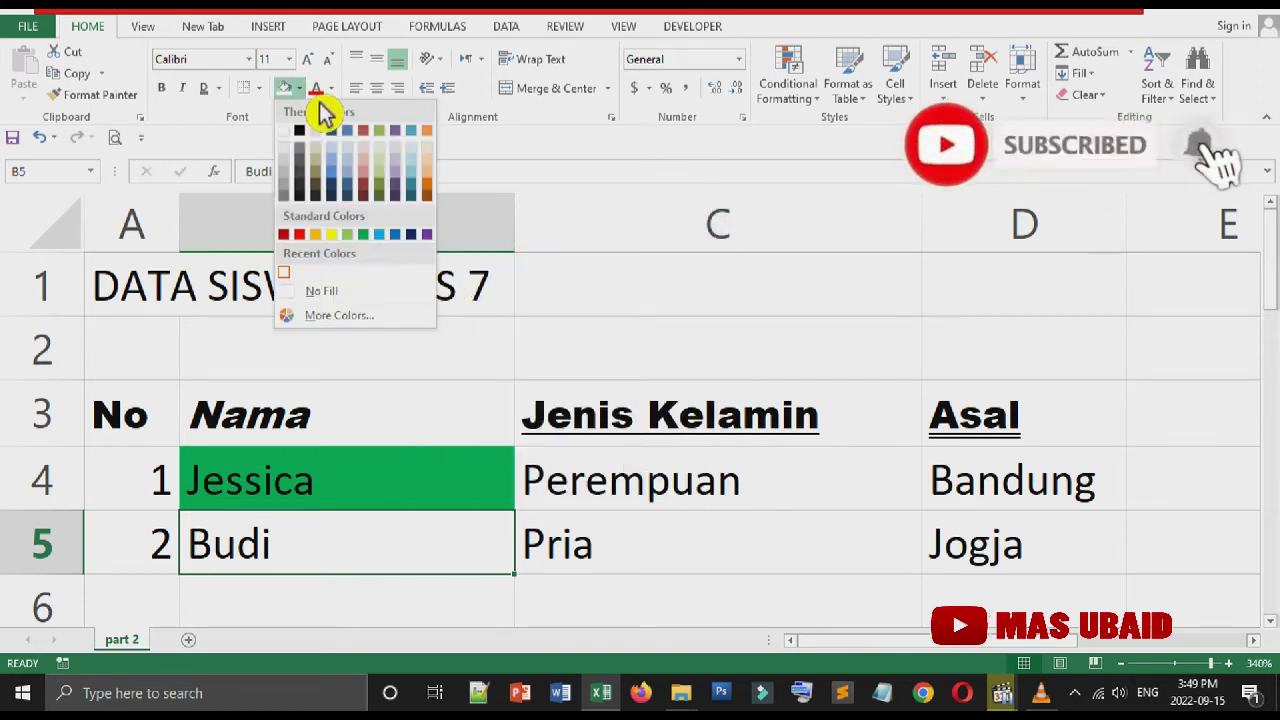
click(350, 340)
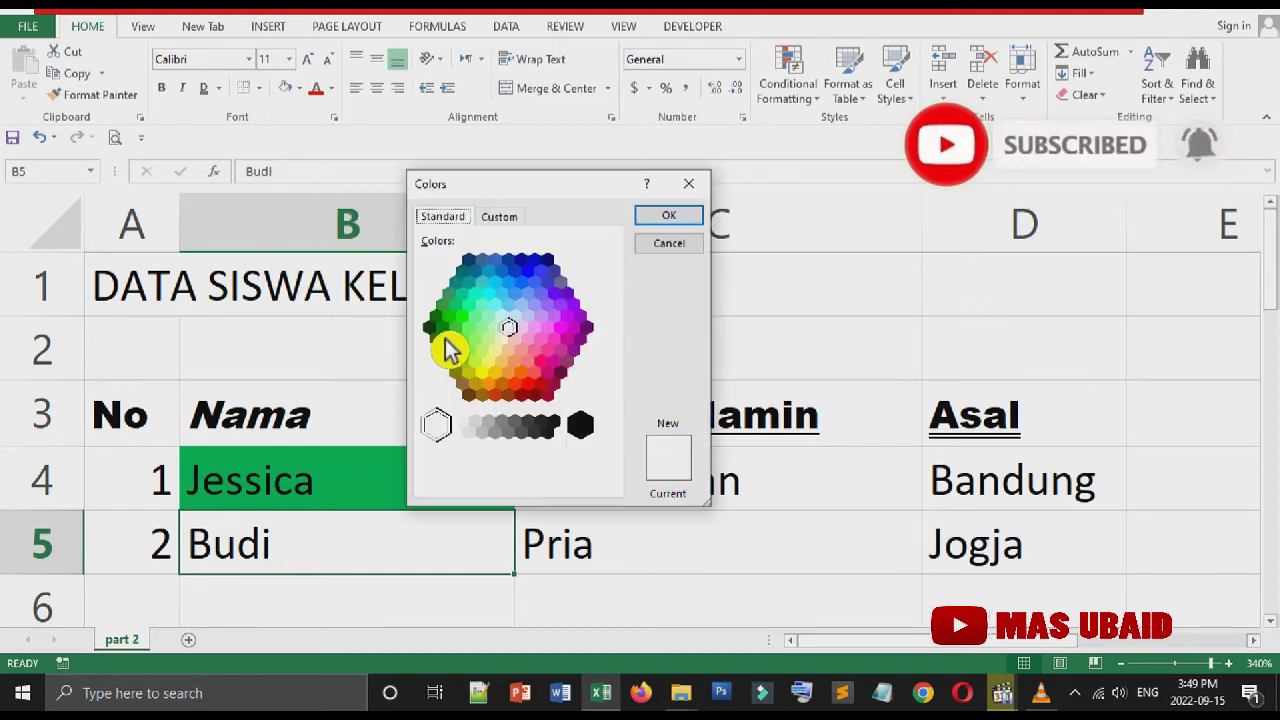
click(499, 216)
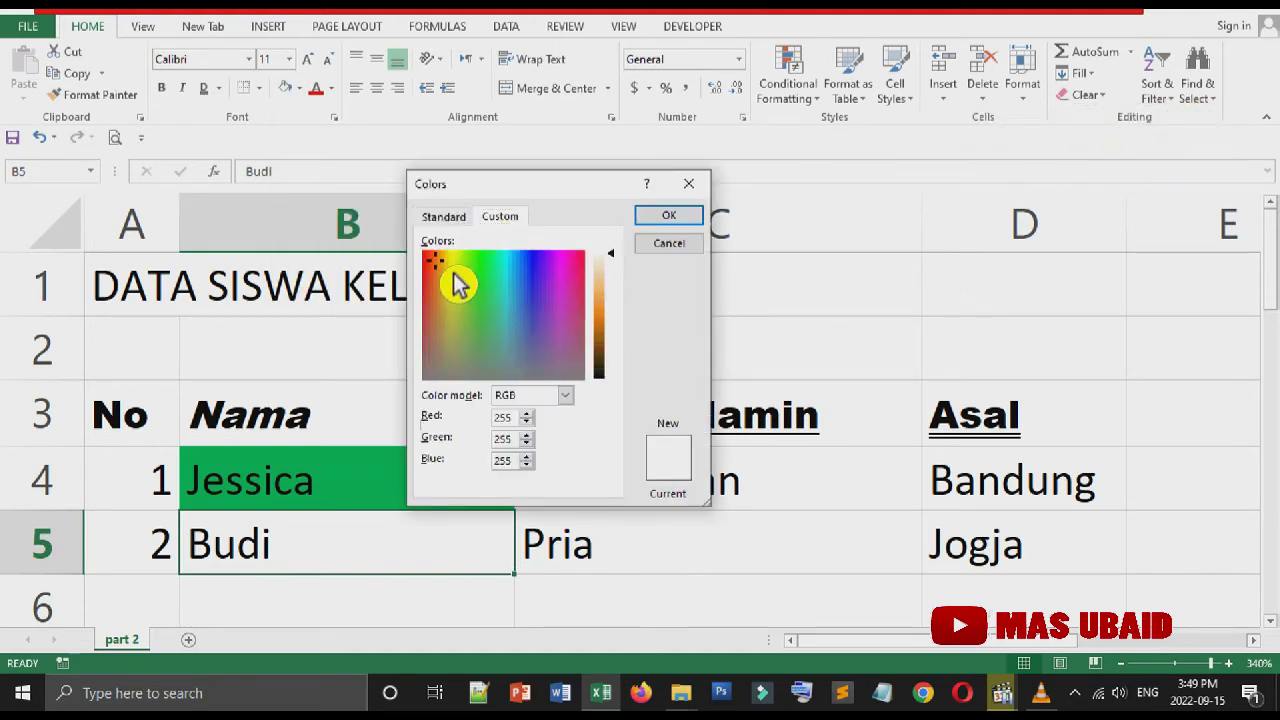
click(660, 222)
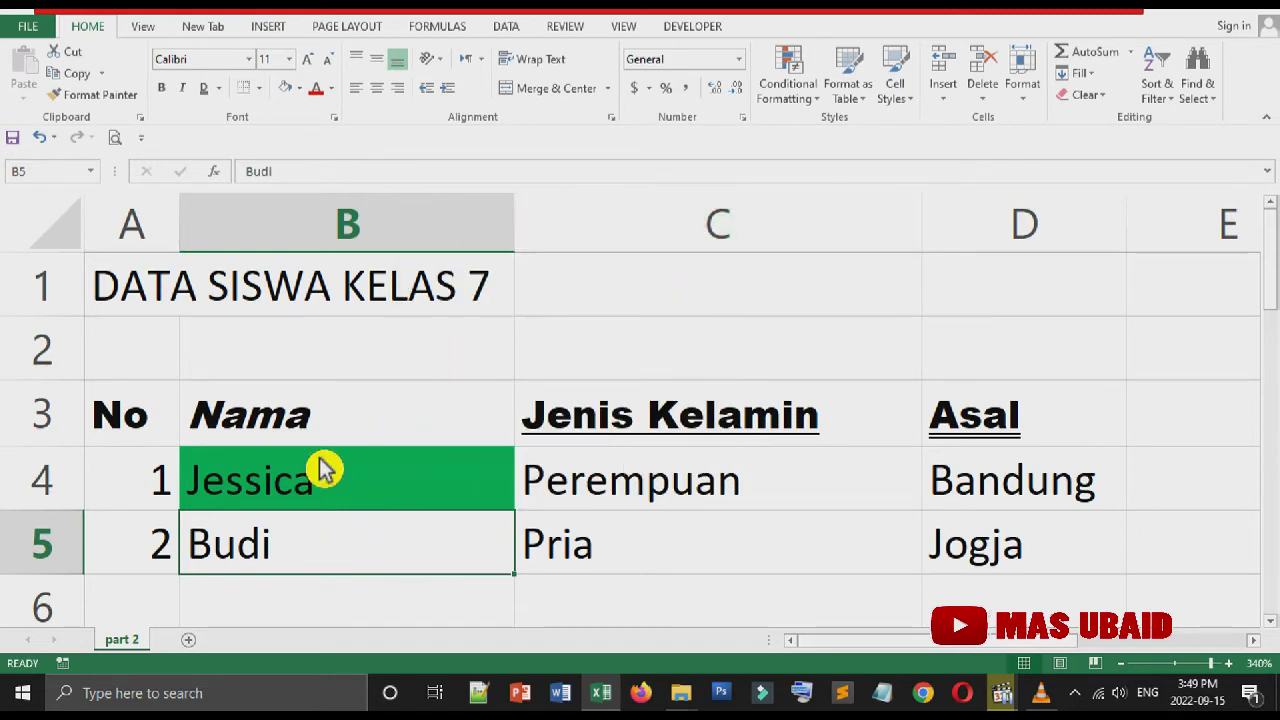
click(299, 88)
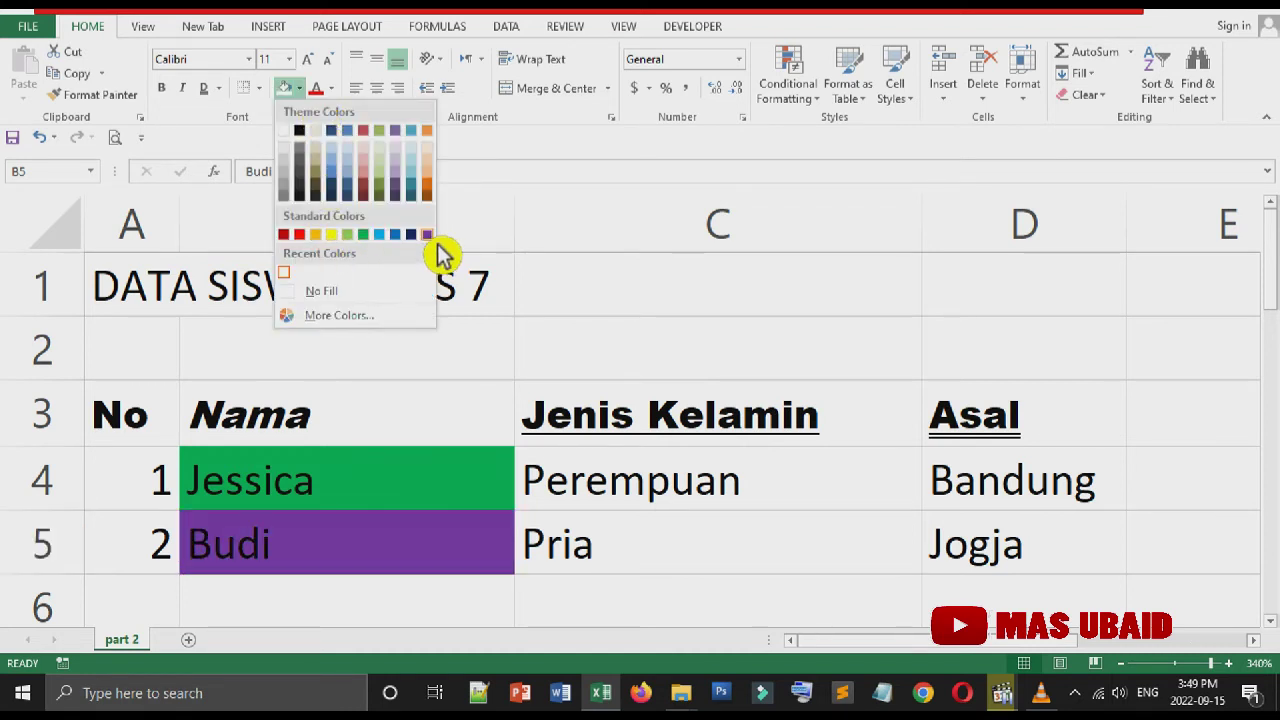
click(300, 235)
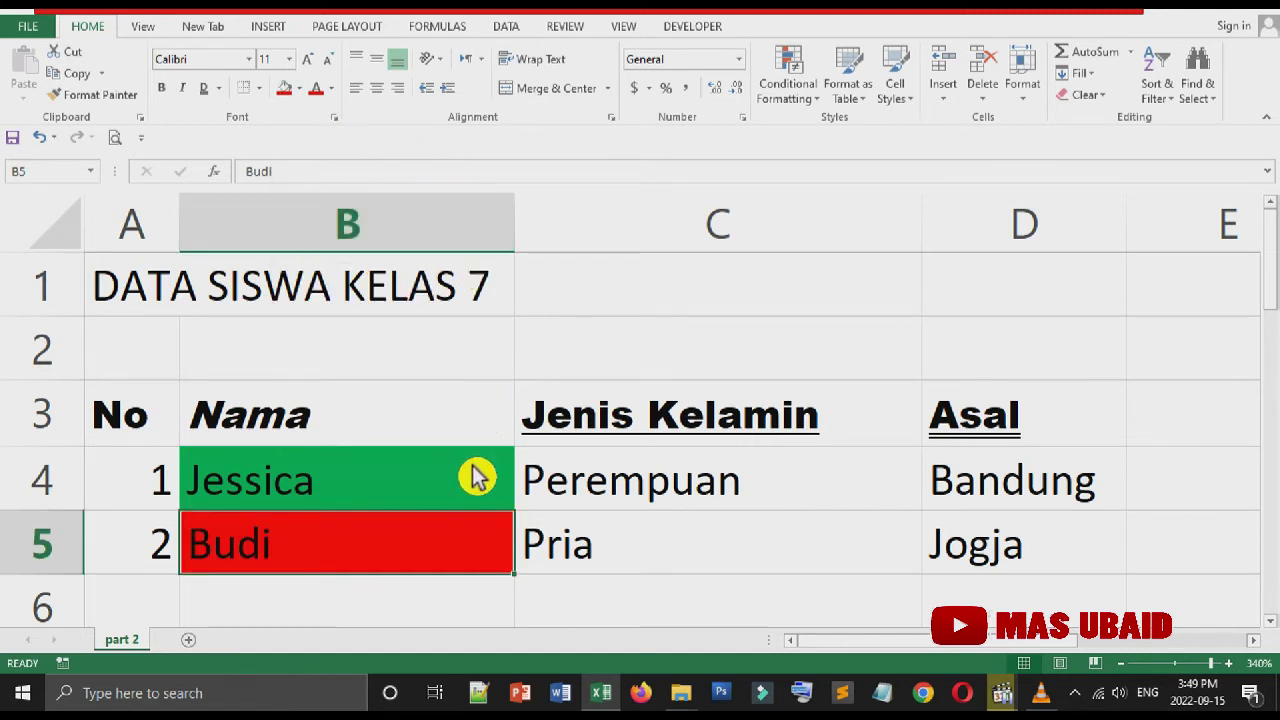
- Select the first student's name cell, B4
click(480, 485)
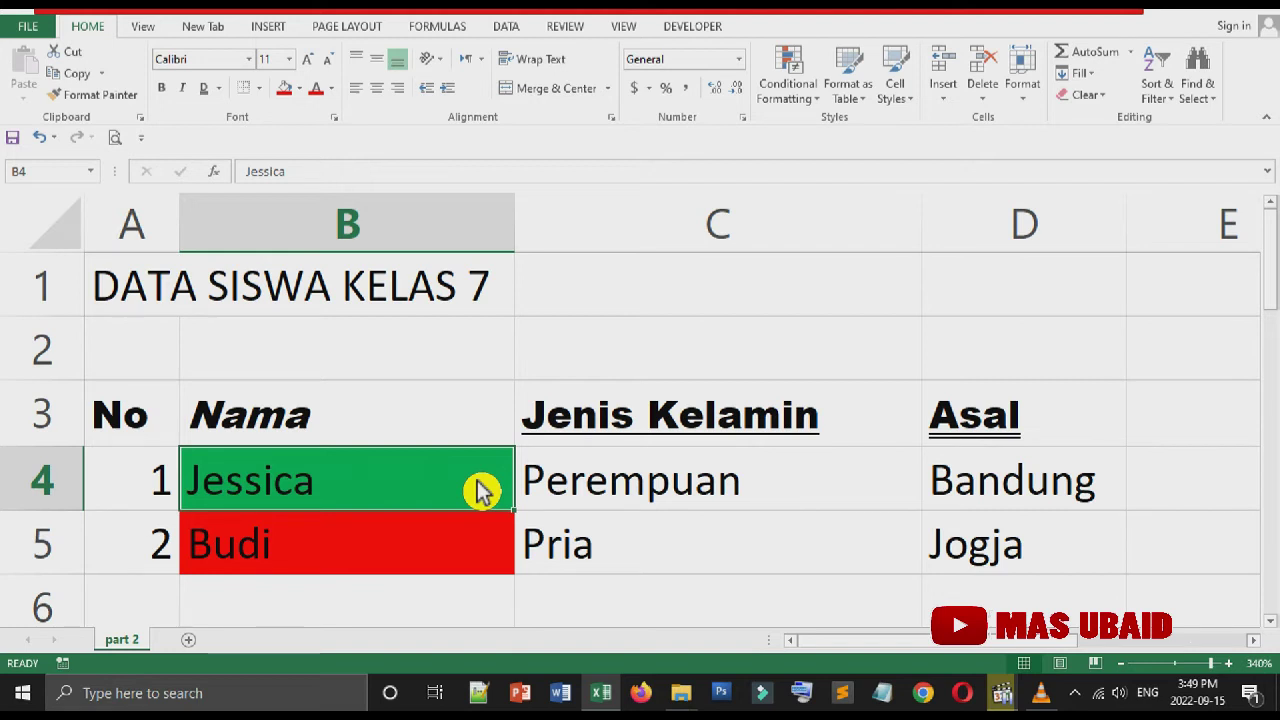
- Change the text colour of Perempuan in C4 to blue
click(715, 500)
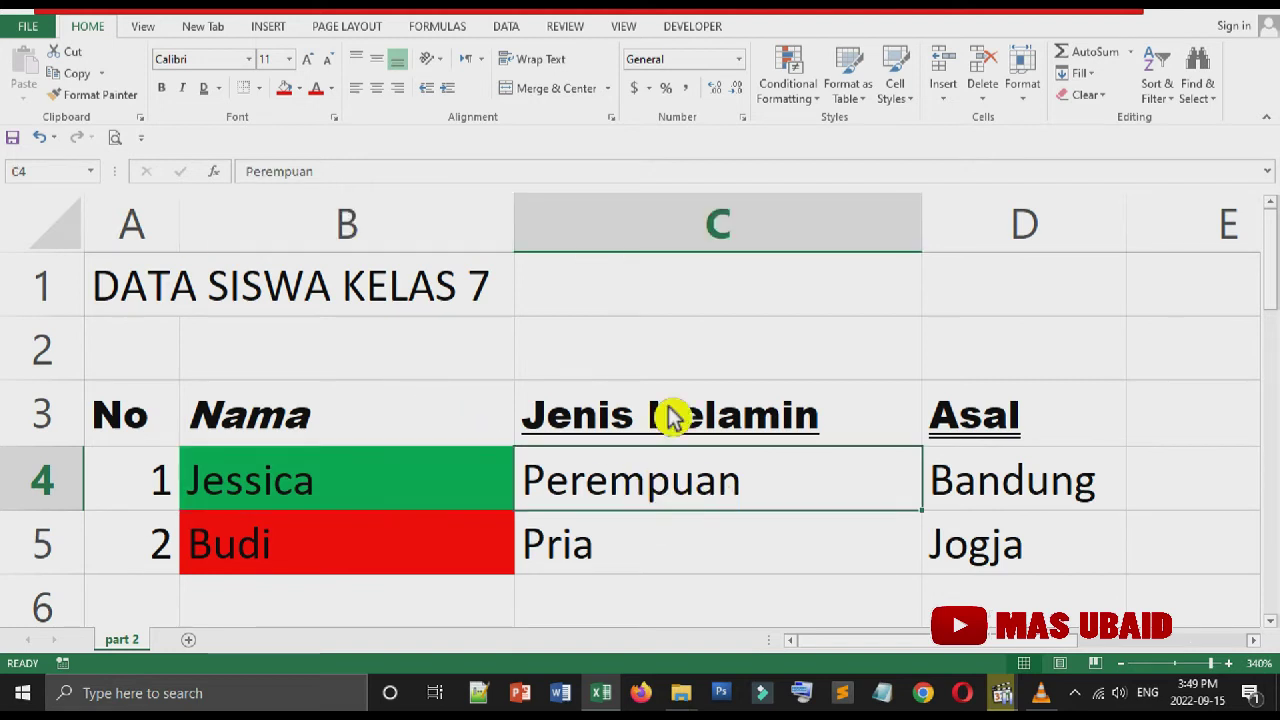
click(708, 553)
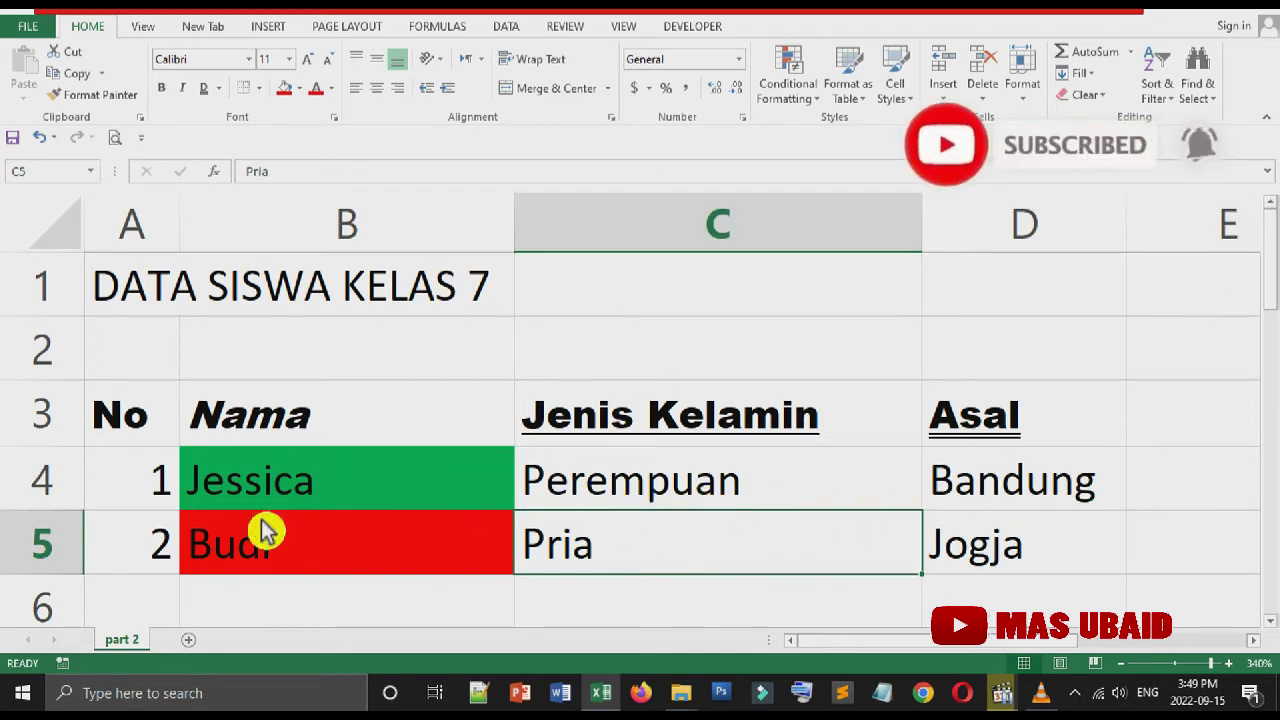
click(702, 492)
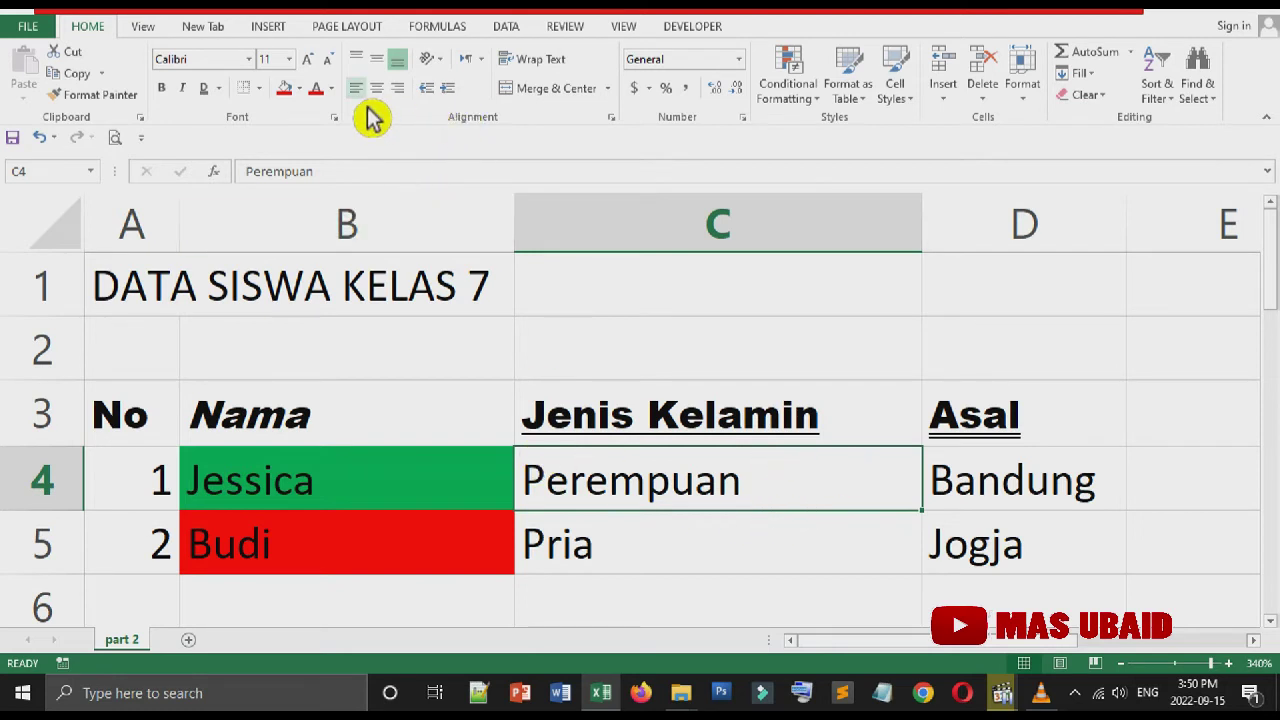
click(331, 88)
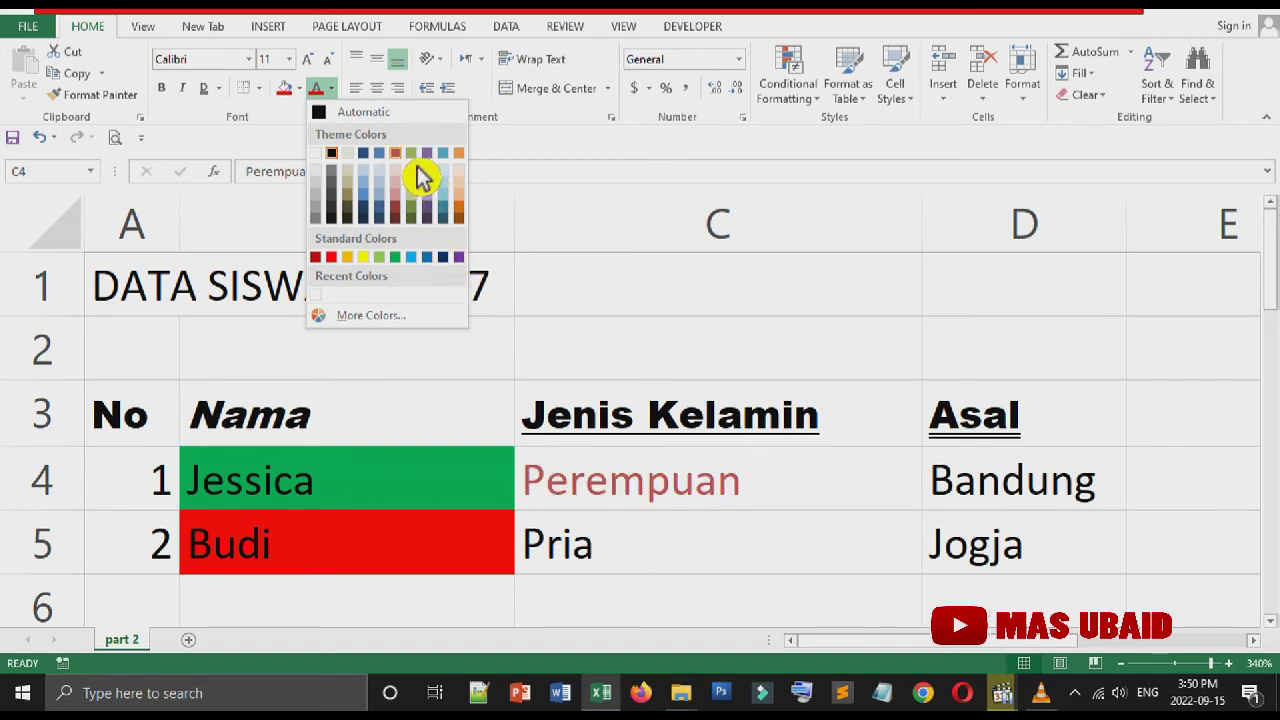
click(380, 214)
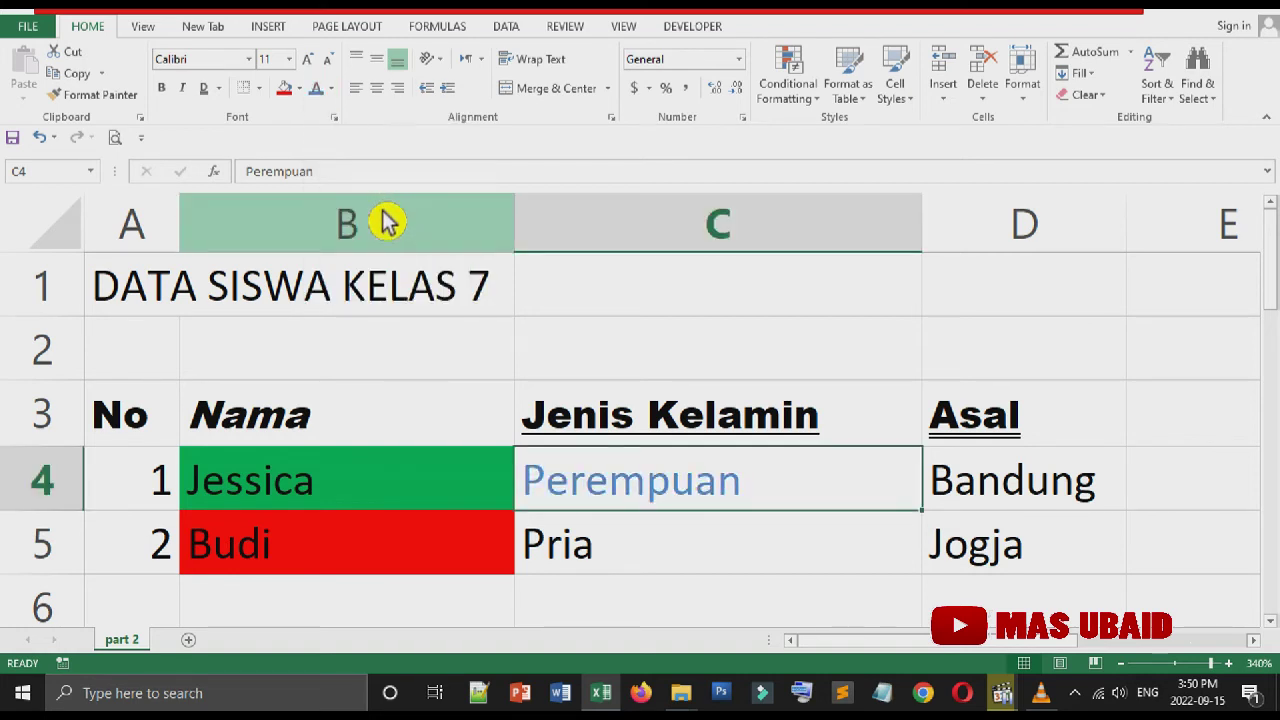
click(742, 568)
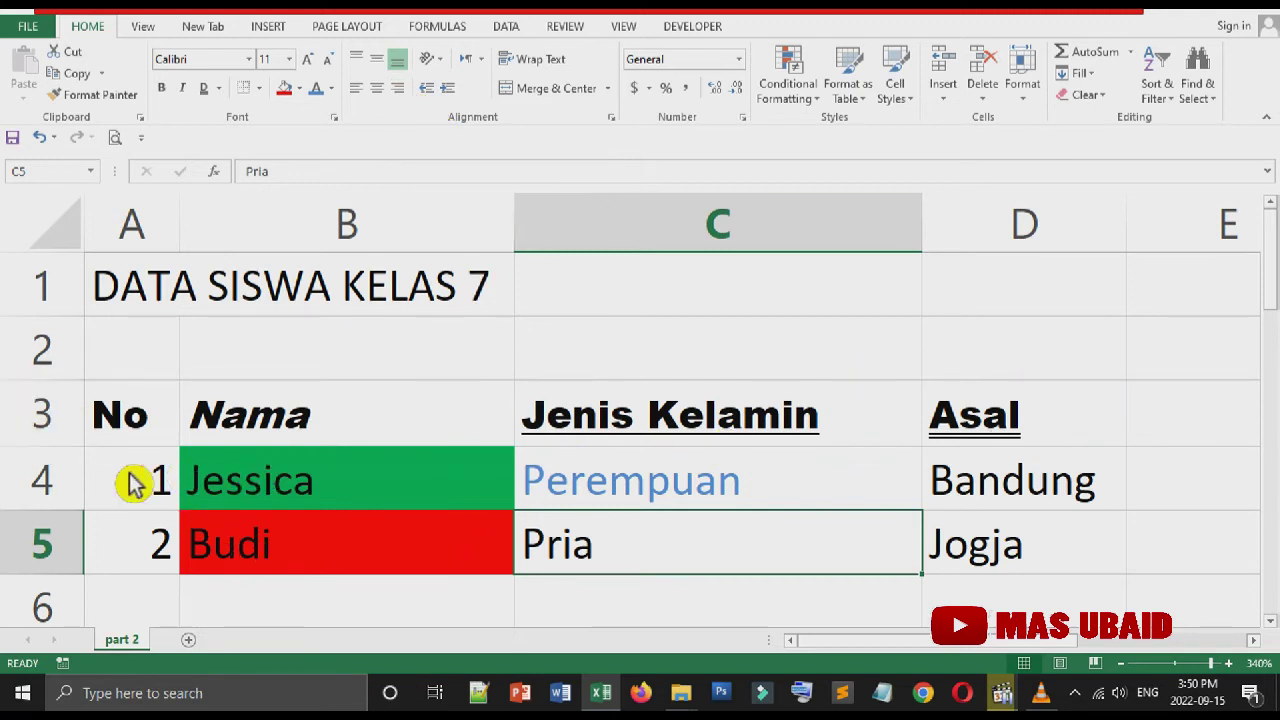
- Center the Jenis Kelamin heading in C3 and right-align the Asal heading in D3
click(715, 436)
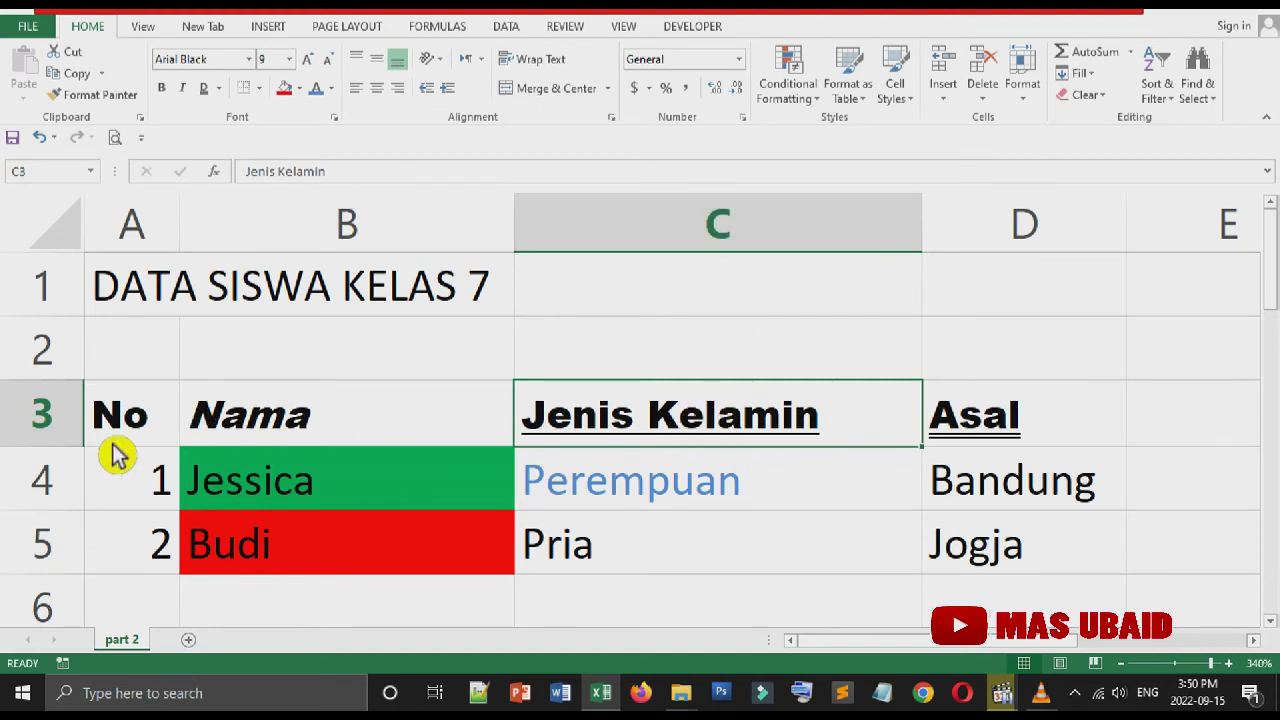
click(378, 89)
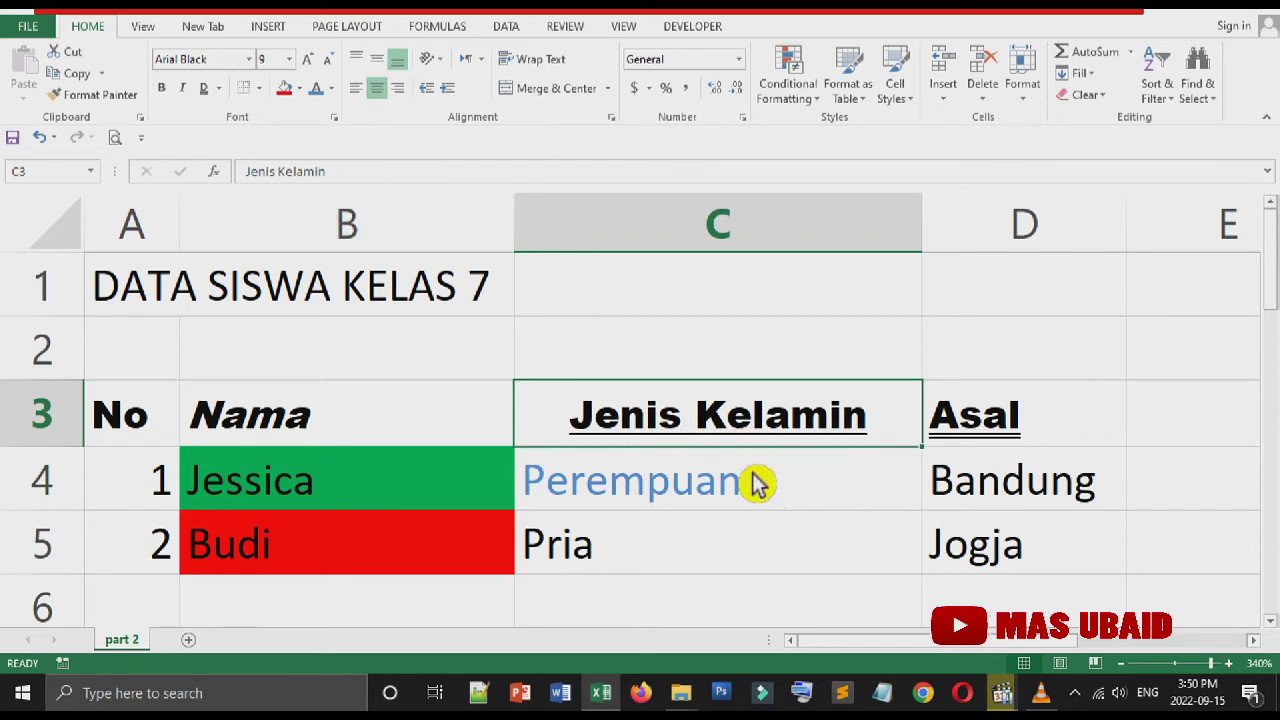
click(975, 427)
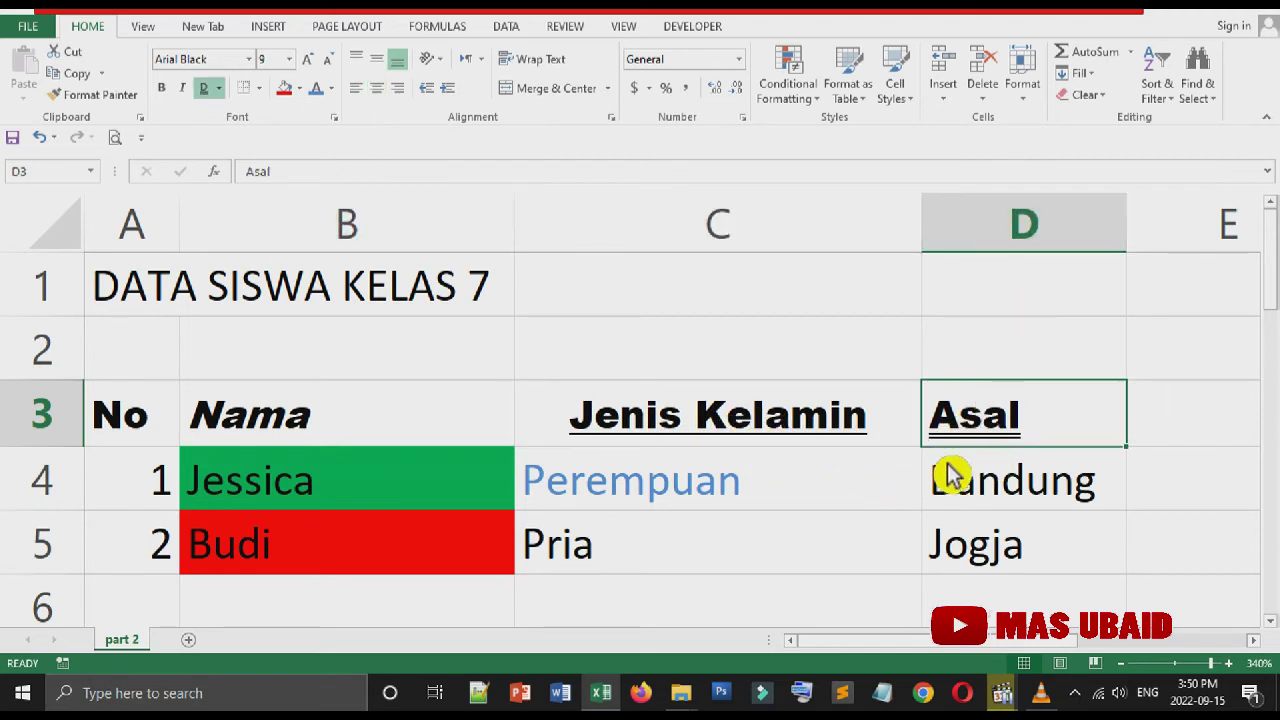
click(411, 104)
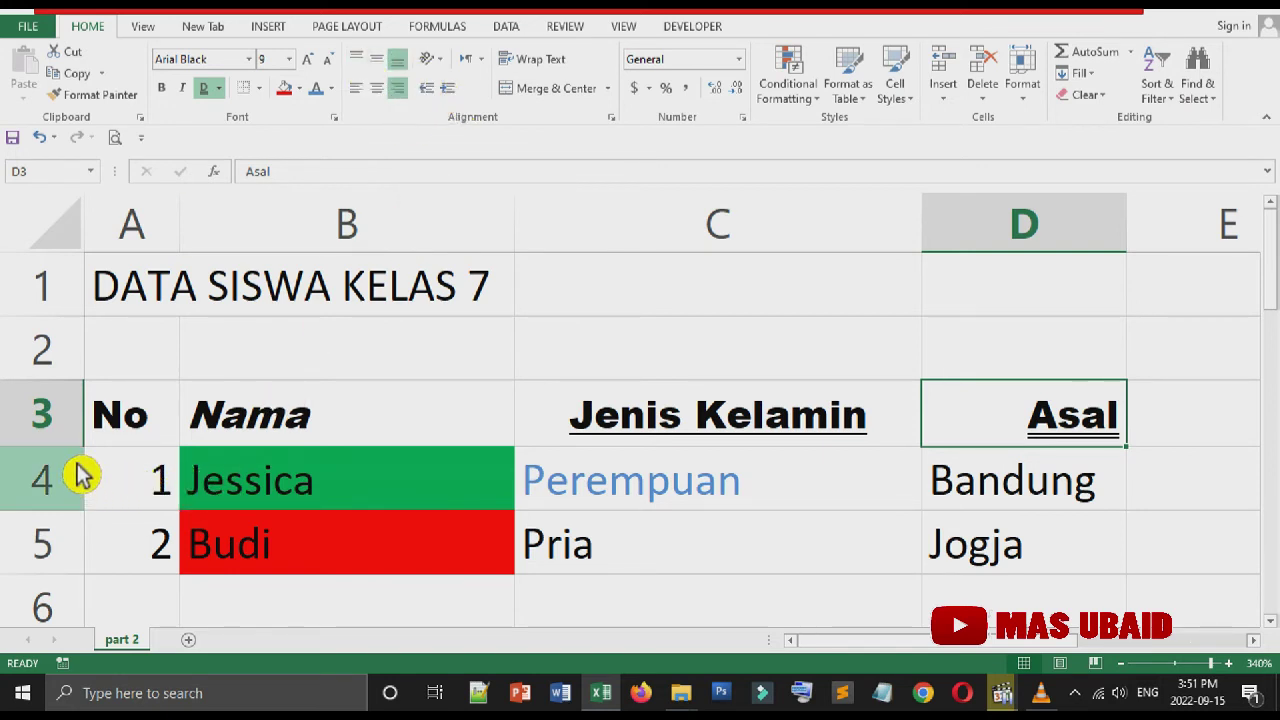
- Stretch row 3, center Nama in B3 vertically and horizontally, then shorten the row slightly
drag(80, 447, 82, 558)
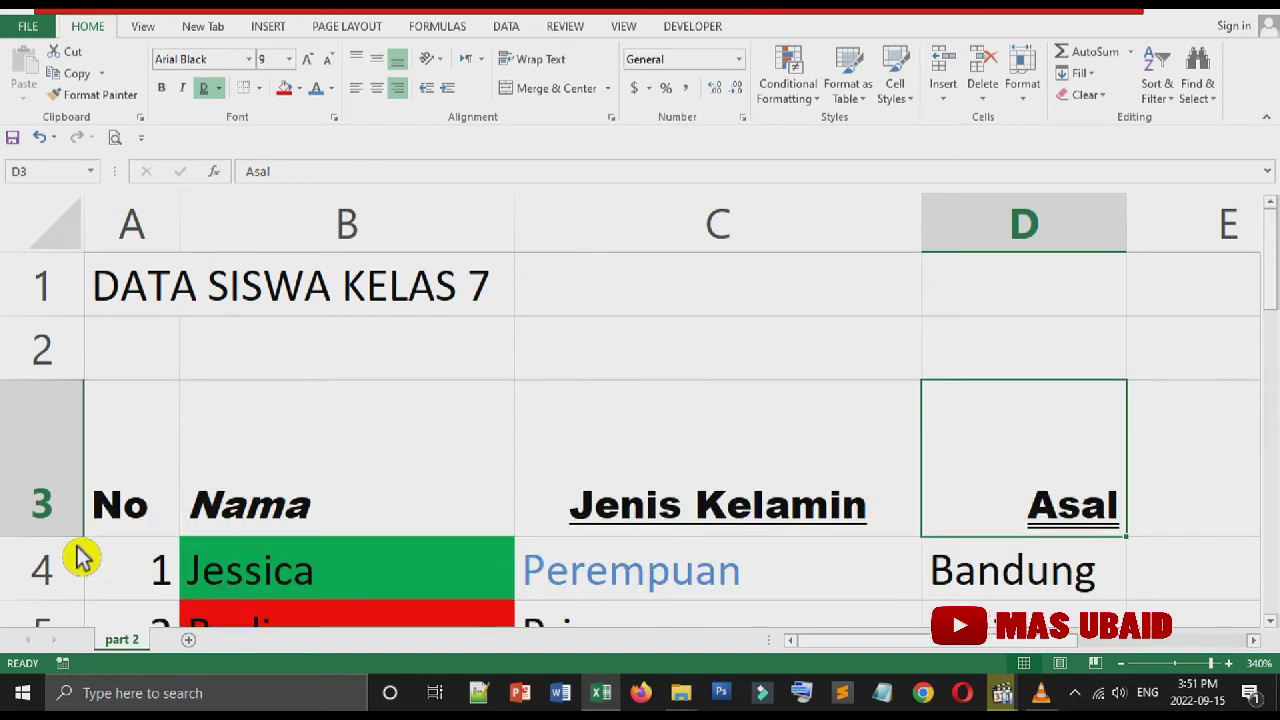
click(171, 500)
click(416, 508)
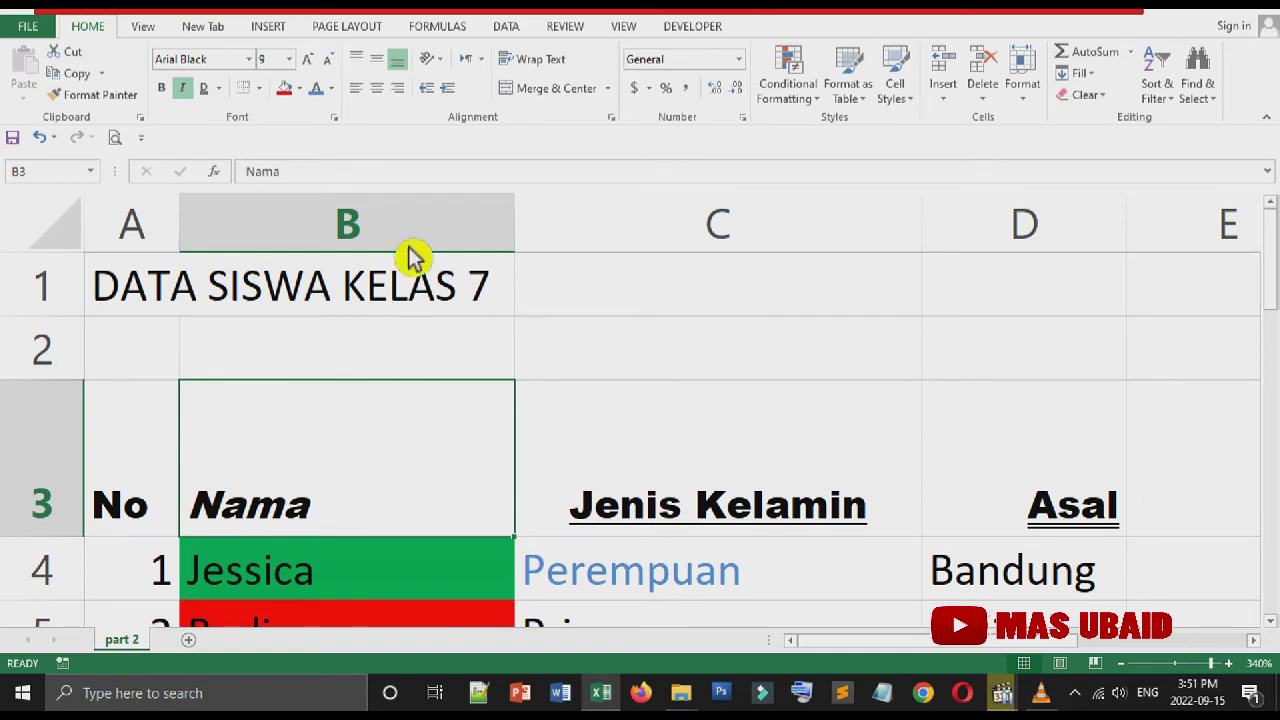
click(378, 60)
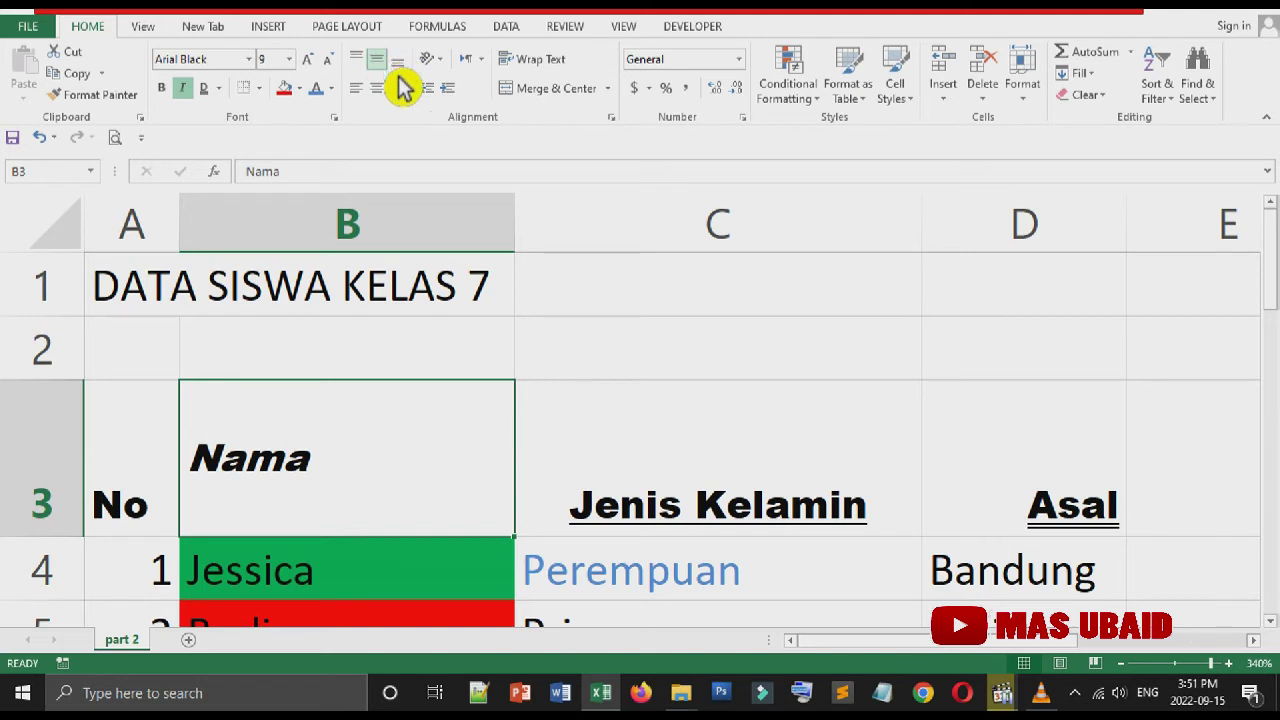
click(377, 88)
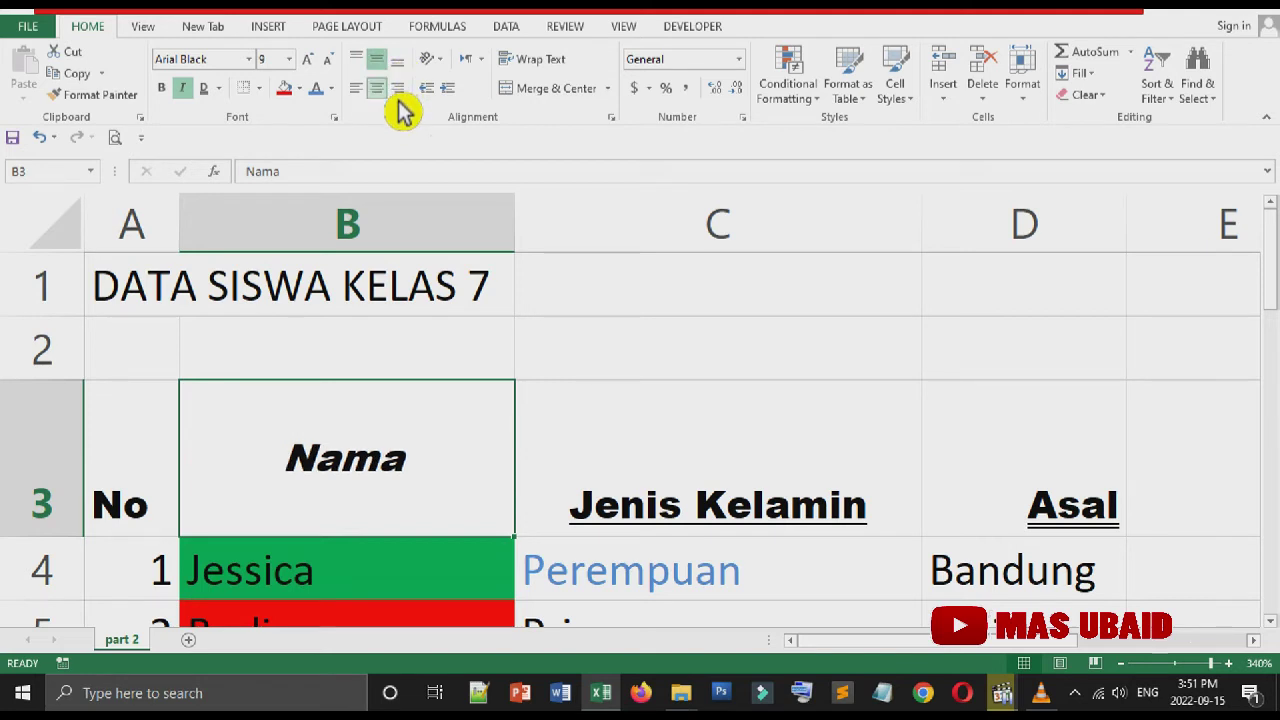
click(550, 480)
click(449, 477)
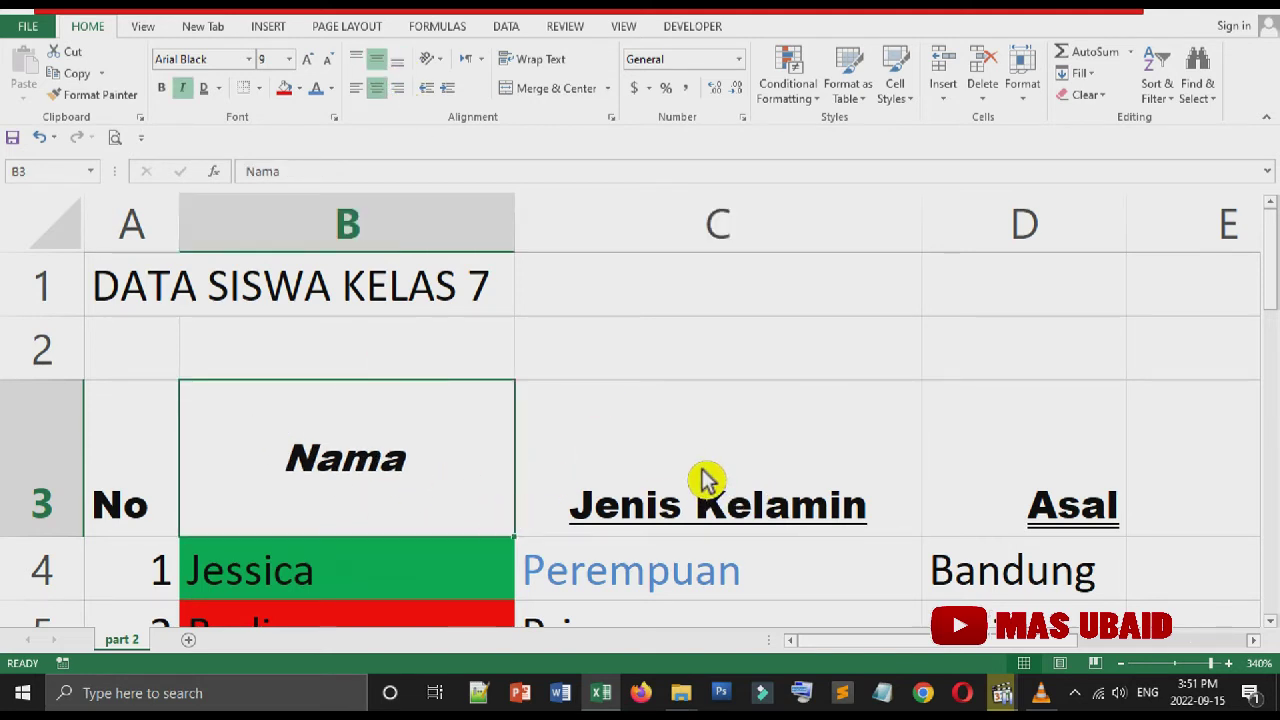
drag(45, 538, 45, 492)
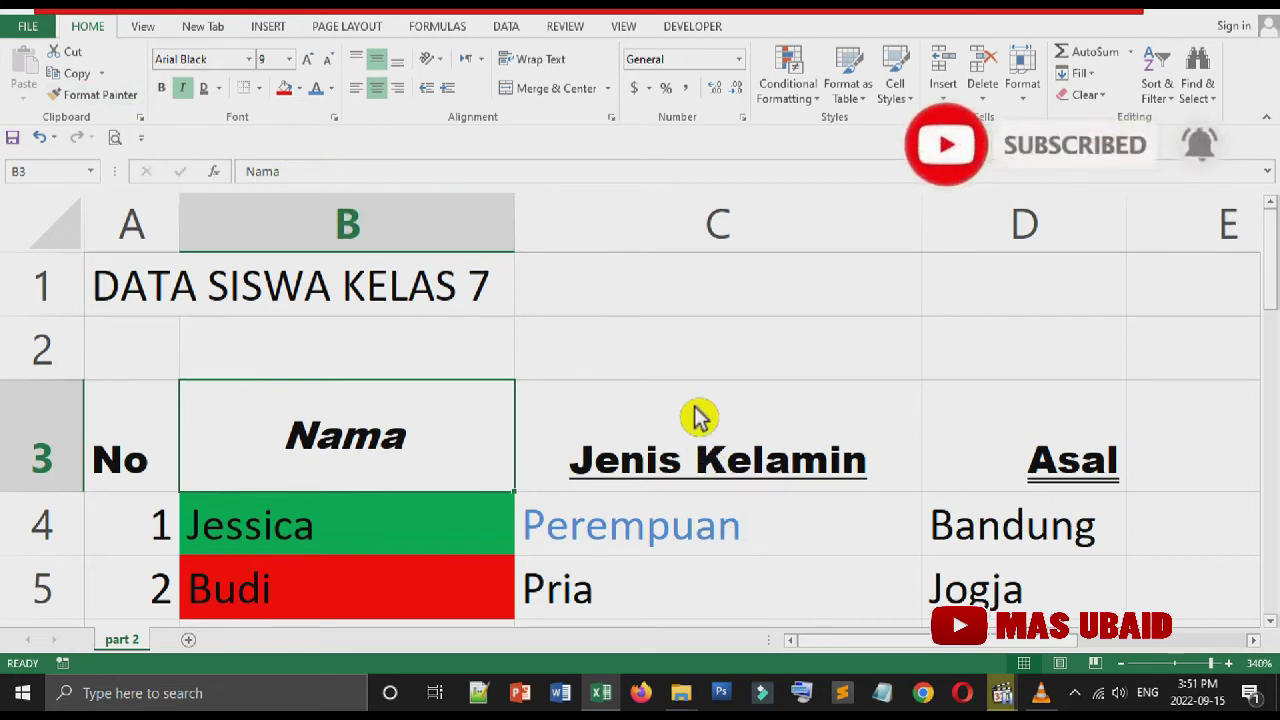
- Type the labels Copy, Paste and Cut down cells B7, B8 and B9 under the student table
scroll(694, 403, down, 2)
scroll(693, 403, down, 1)
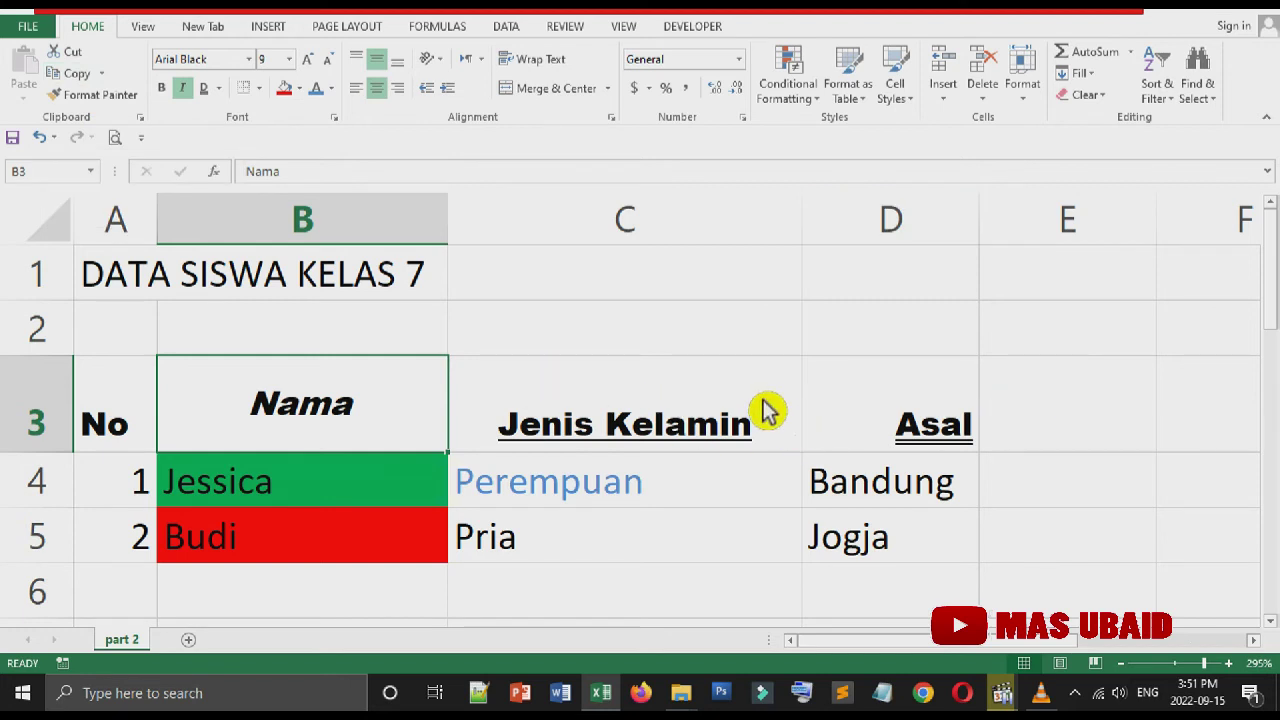
scroll(766, 410, down, 1)
scroll(764, 403, down, 1)
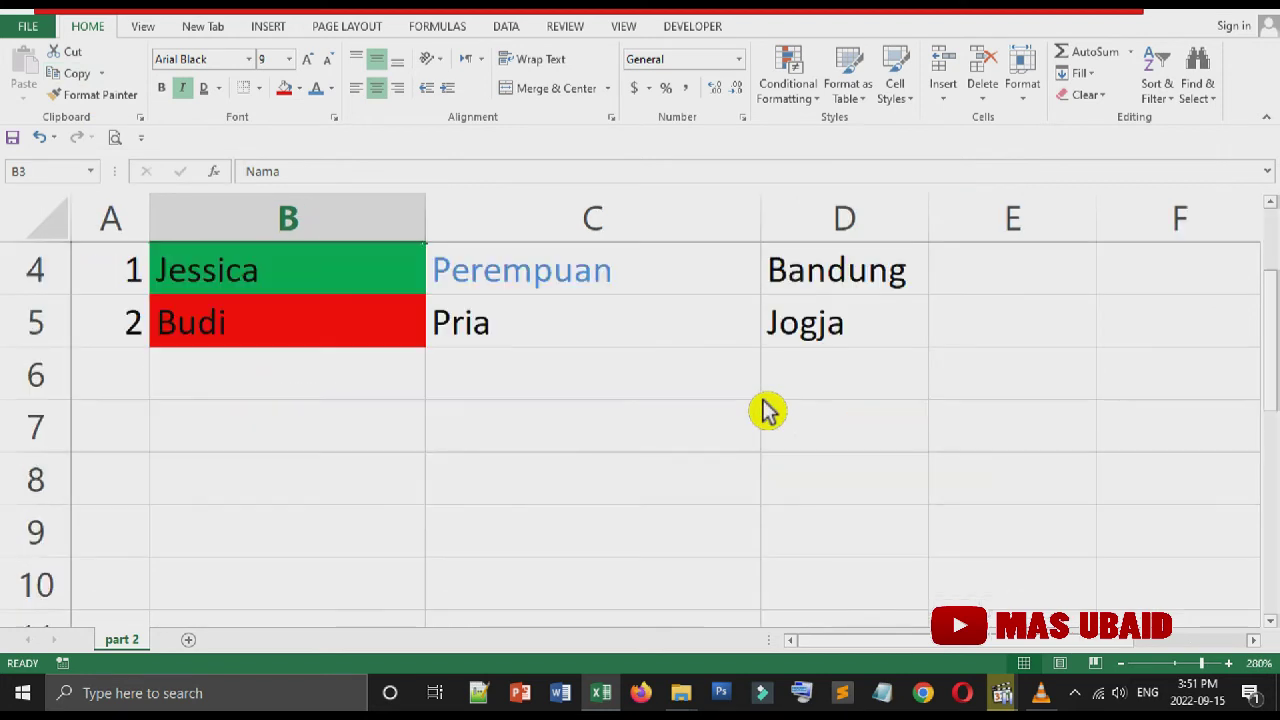
click(290, 448)
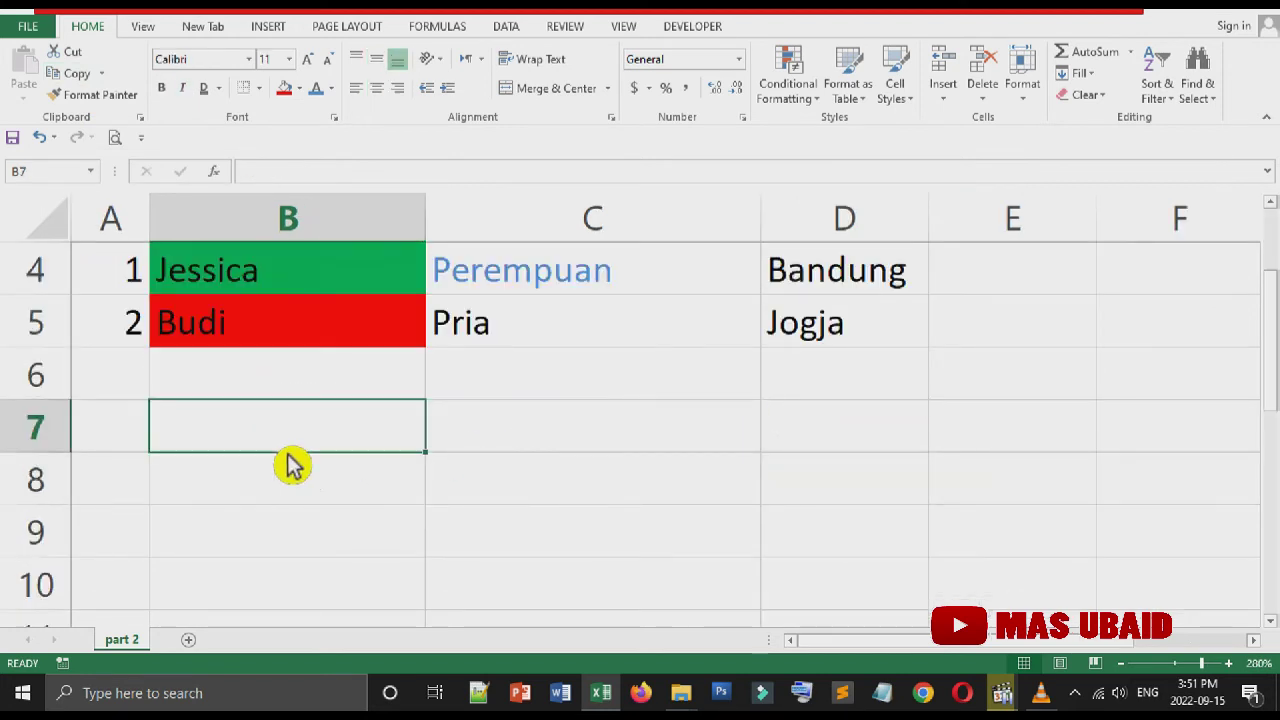
text(Copy)
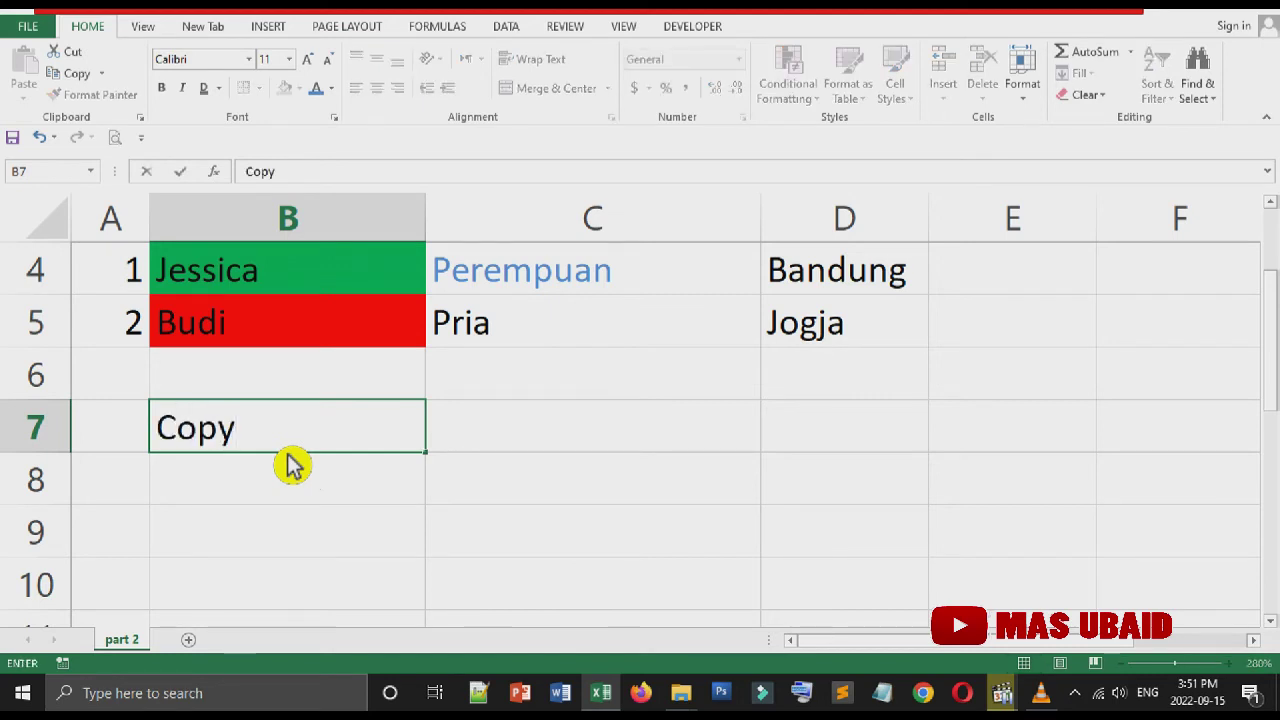
key(Return)
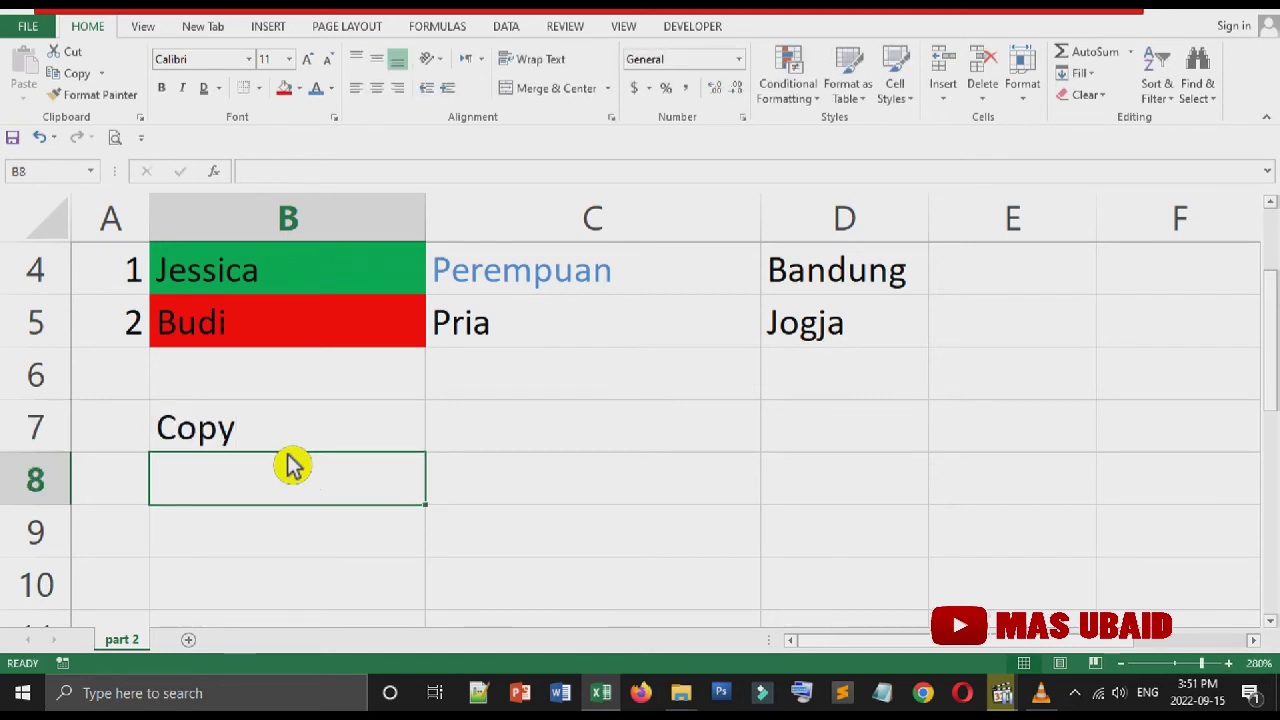
text(Paste)
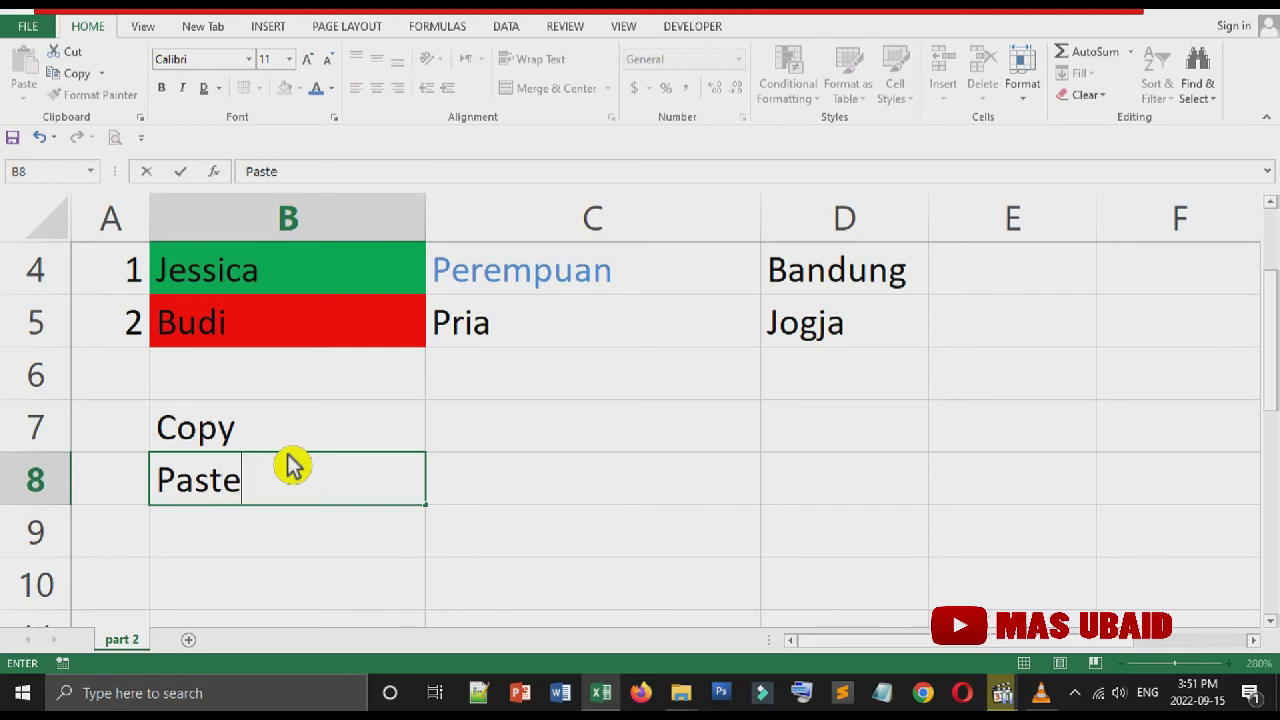
key(Return)
text(Cut)
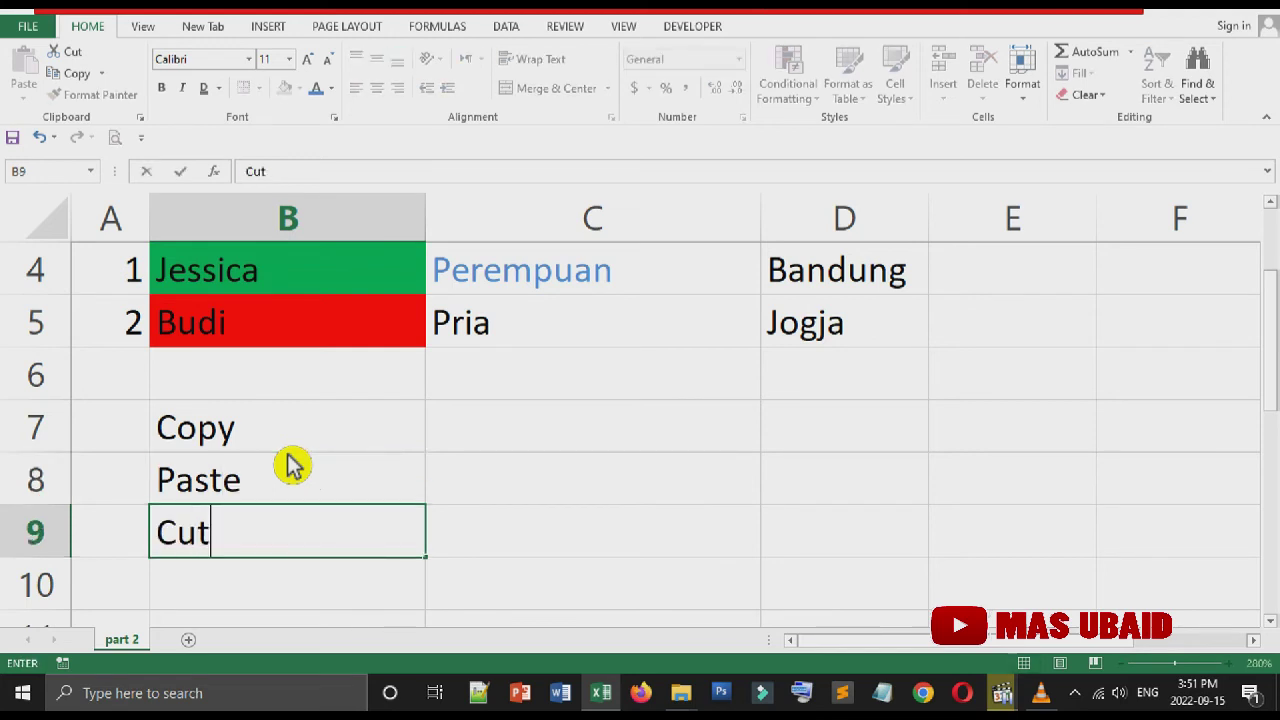
click(205, 445)
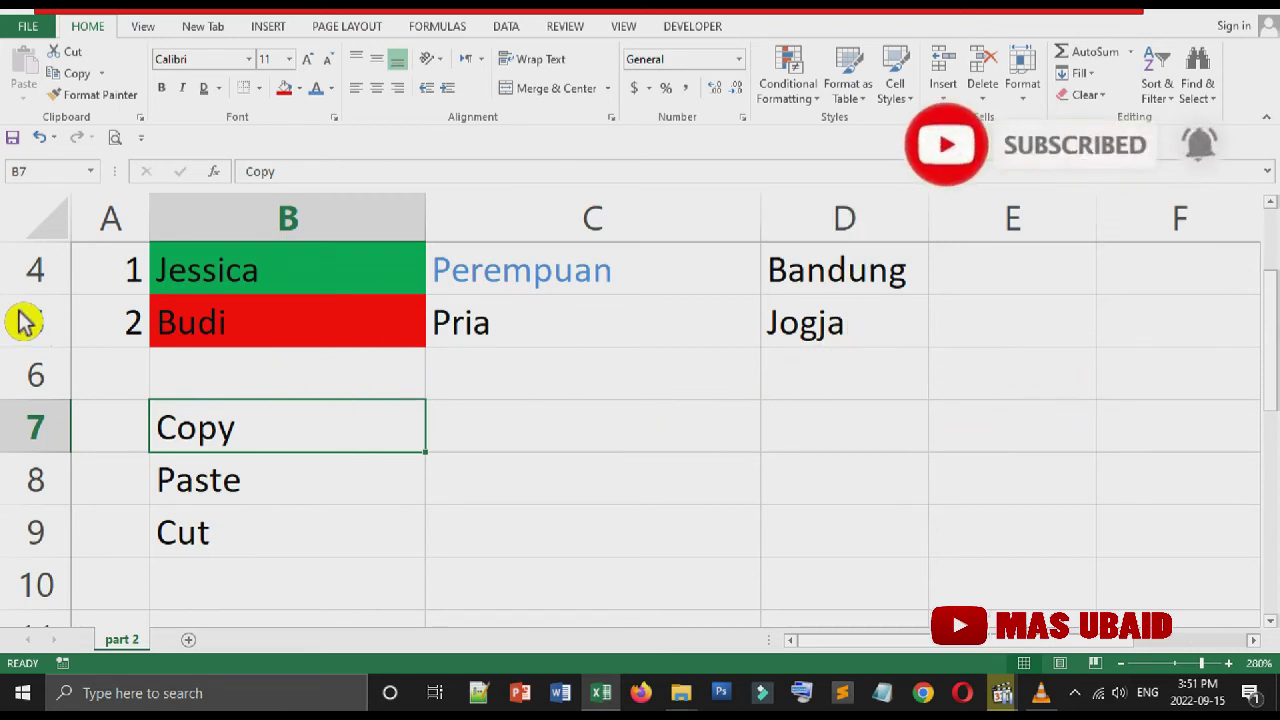
click(822, 333)
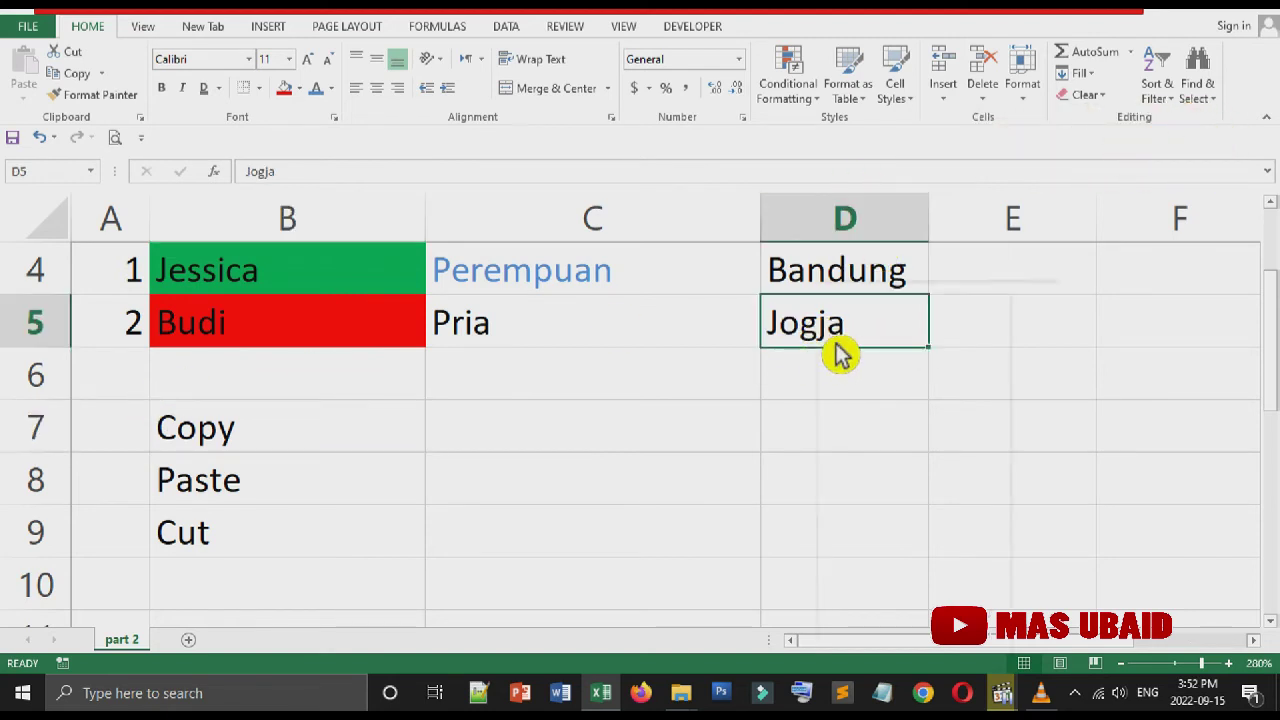
- Copy Jogja from D5 and paste it into C7 using the right-click menu
right_click(840, 355)
click(836, 332)
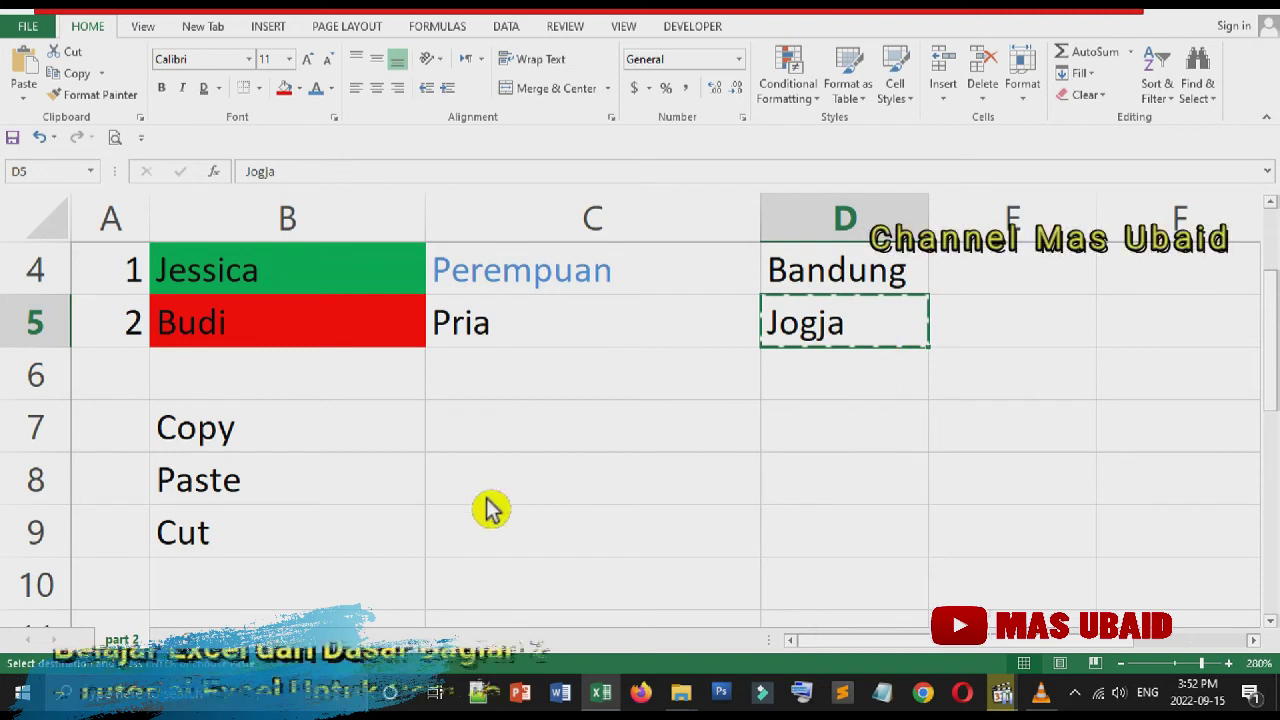
click(592, 459)
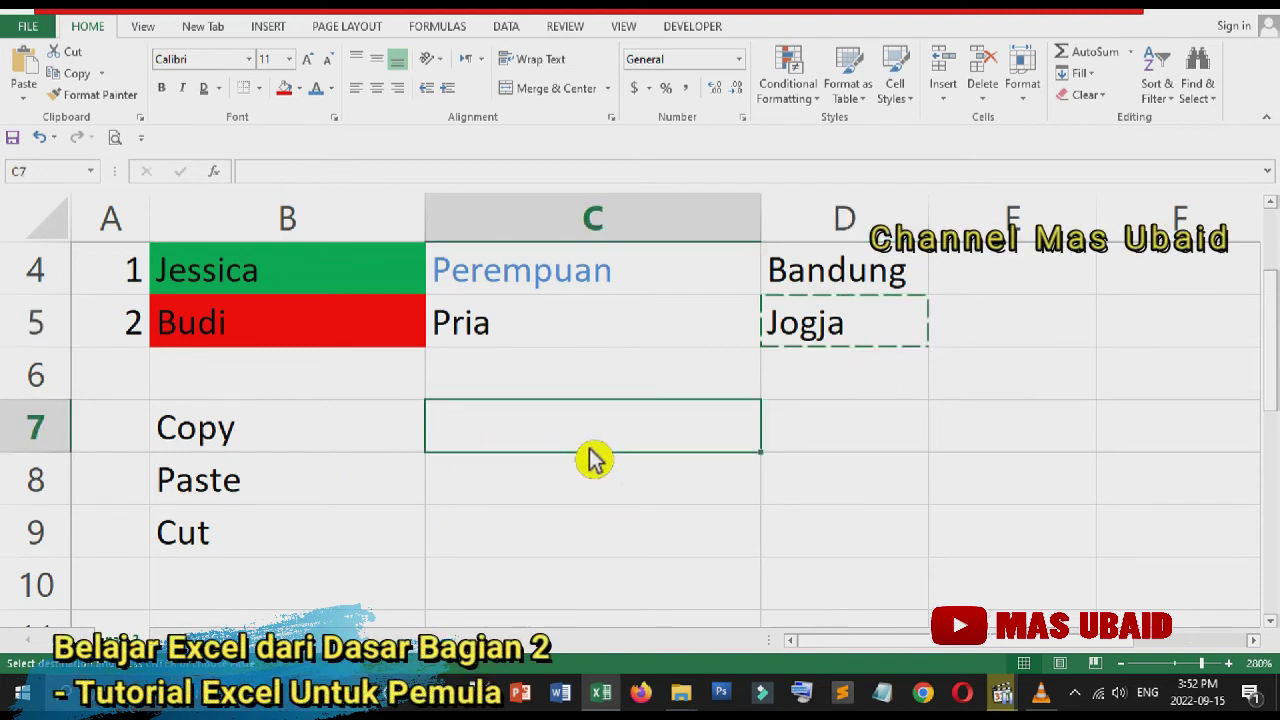
right_click(592, 459)
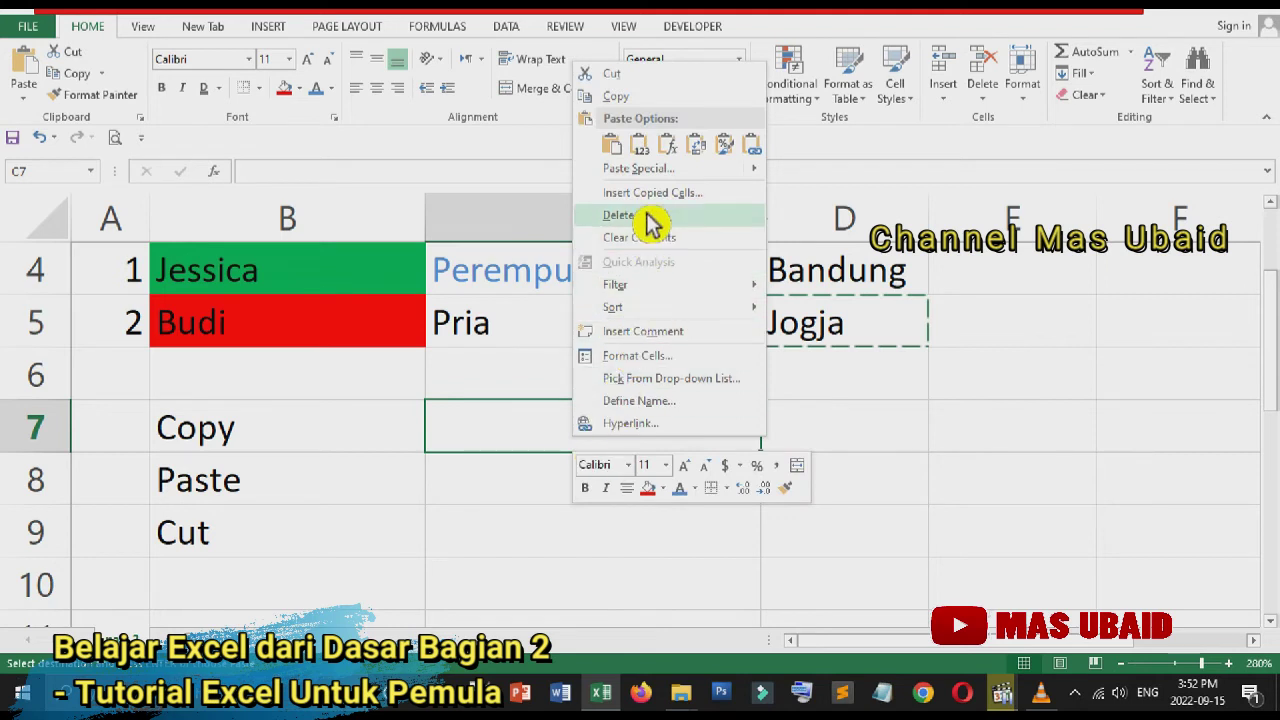
click(611, 145)
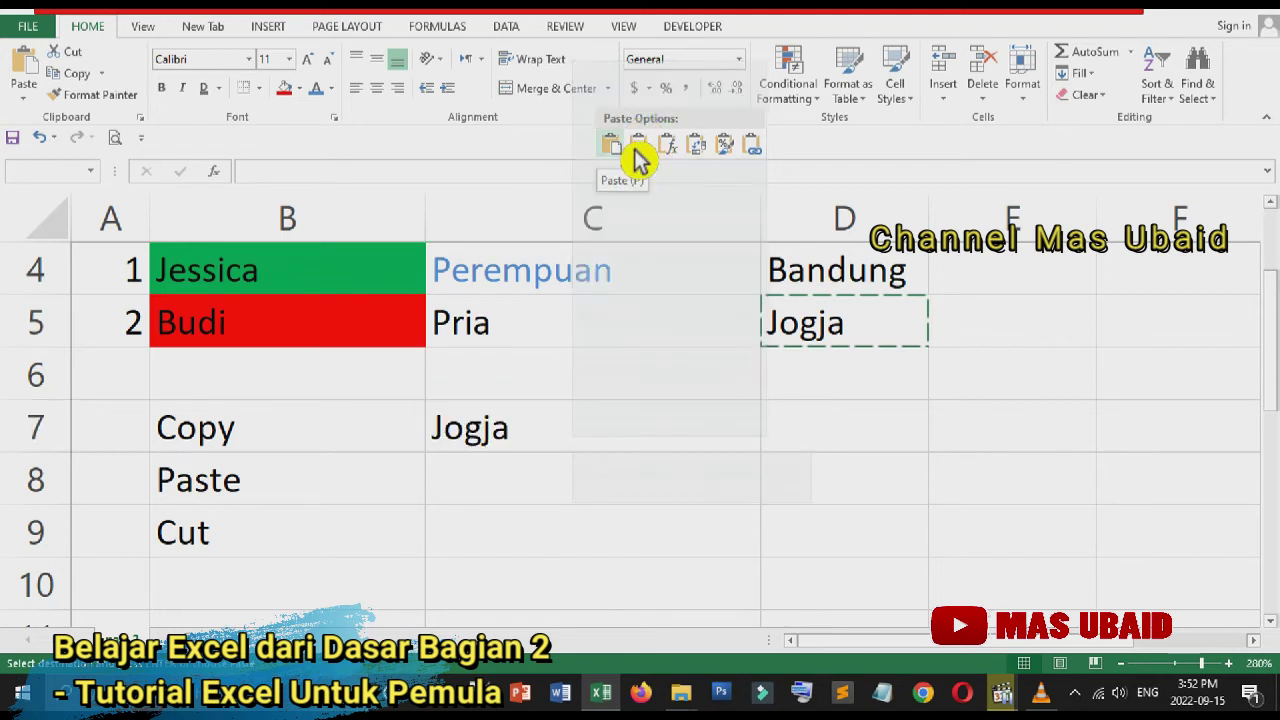
- Check the pasted Jogja in C7 against the original and the labels in column B
click(626, 490)
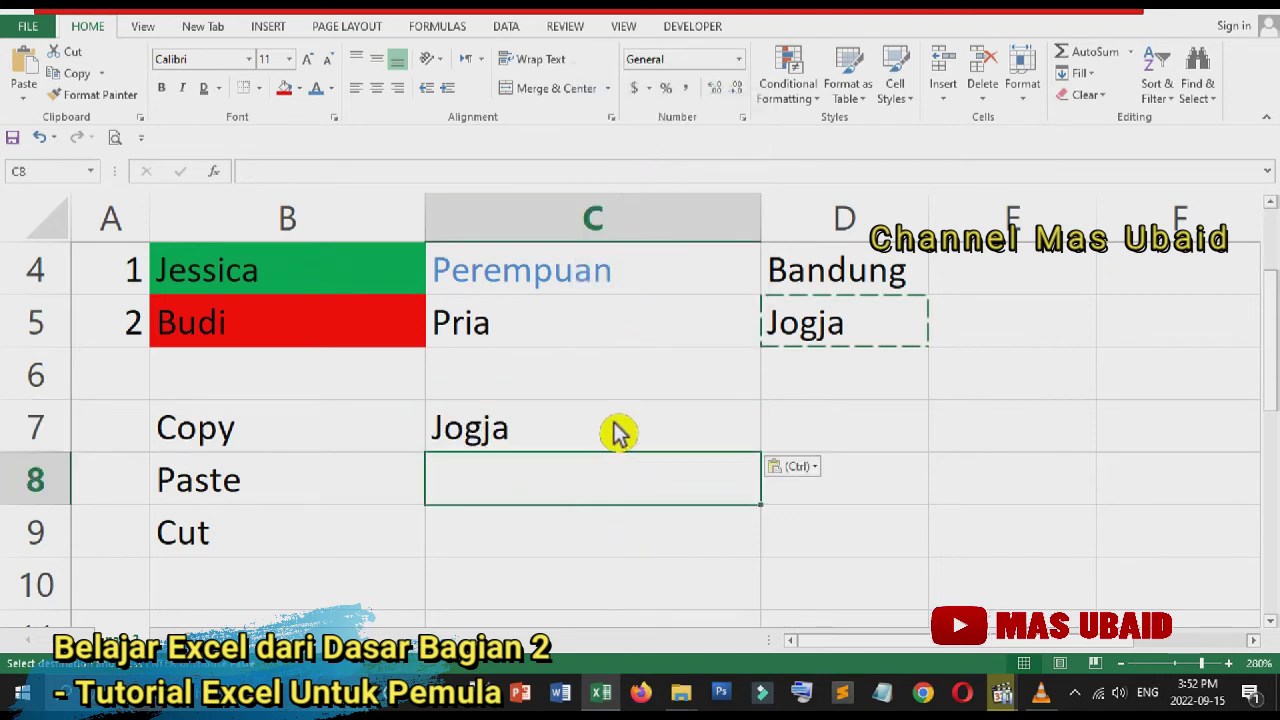
click(822, 342)
click(520, 437)
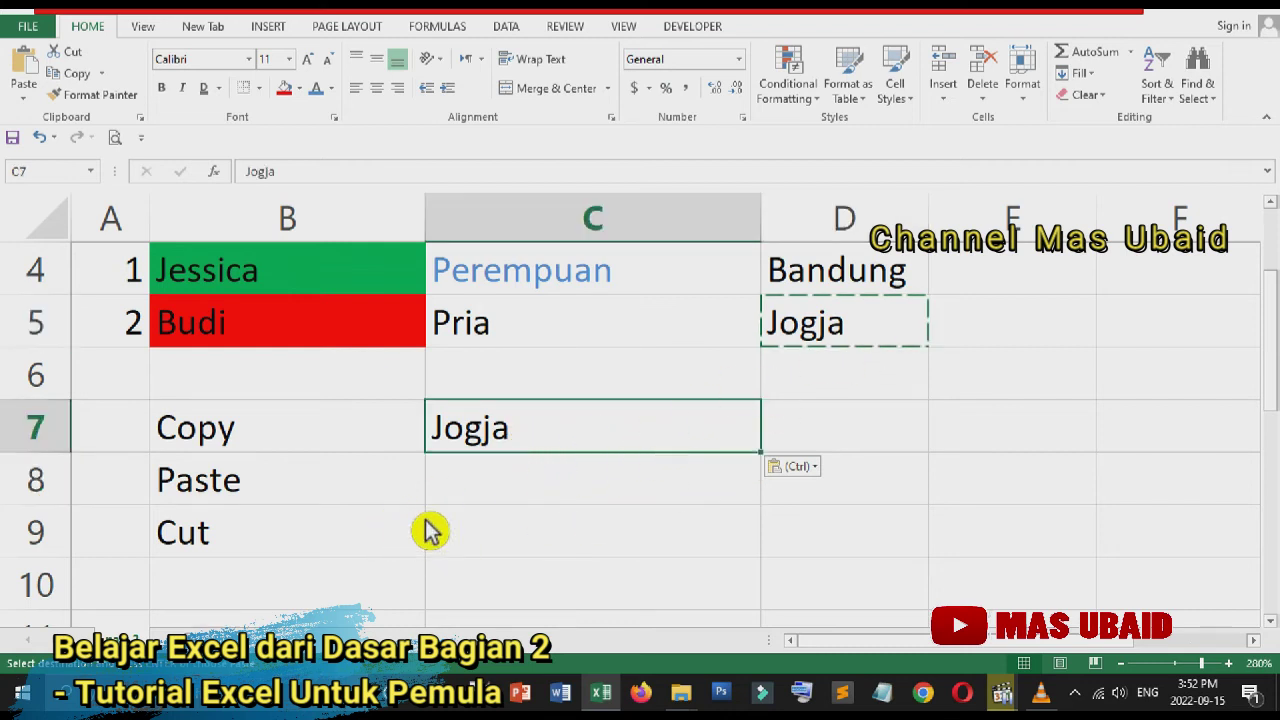
click(247, 498)
click(615, 446)
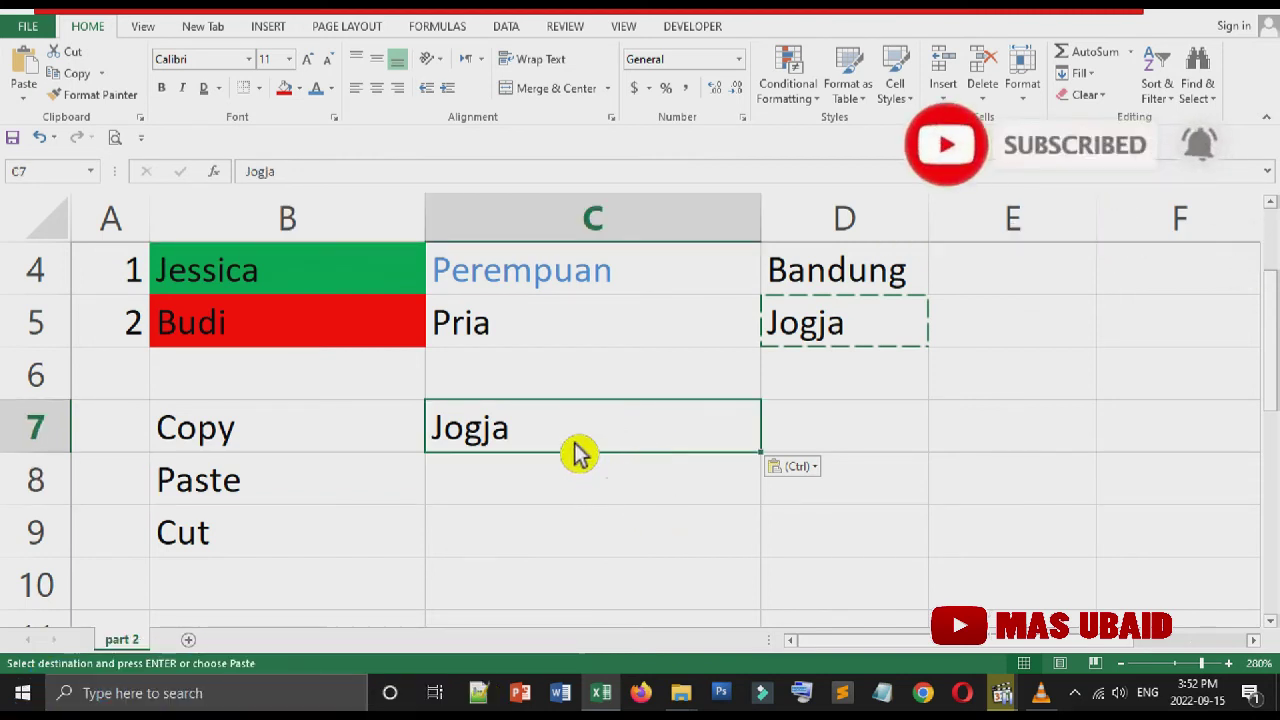
click(308, 546)
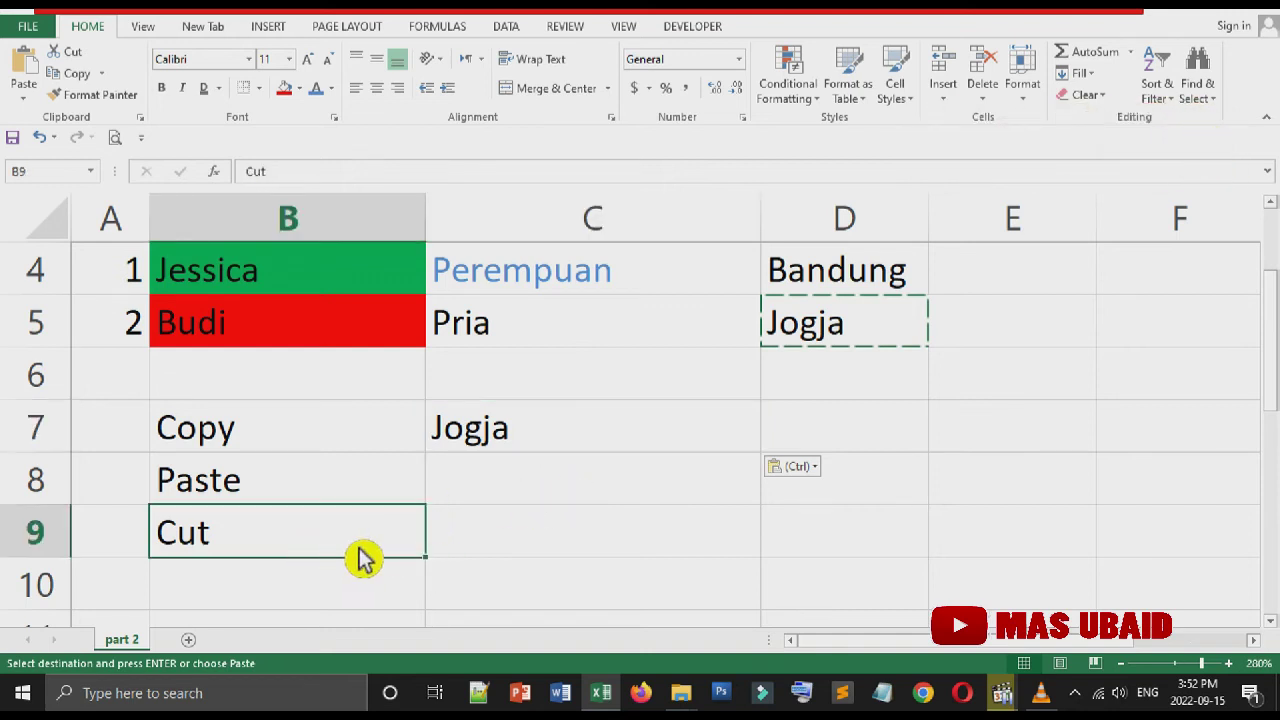
click(587, 447)
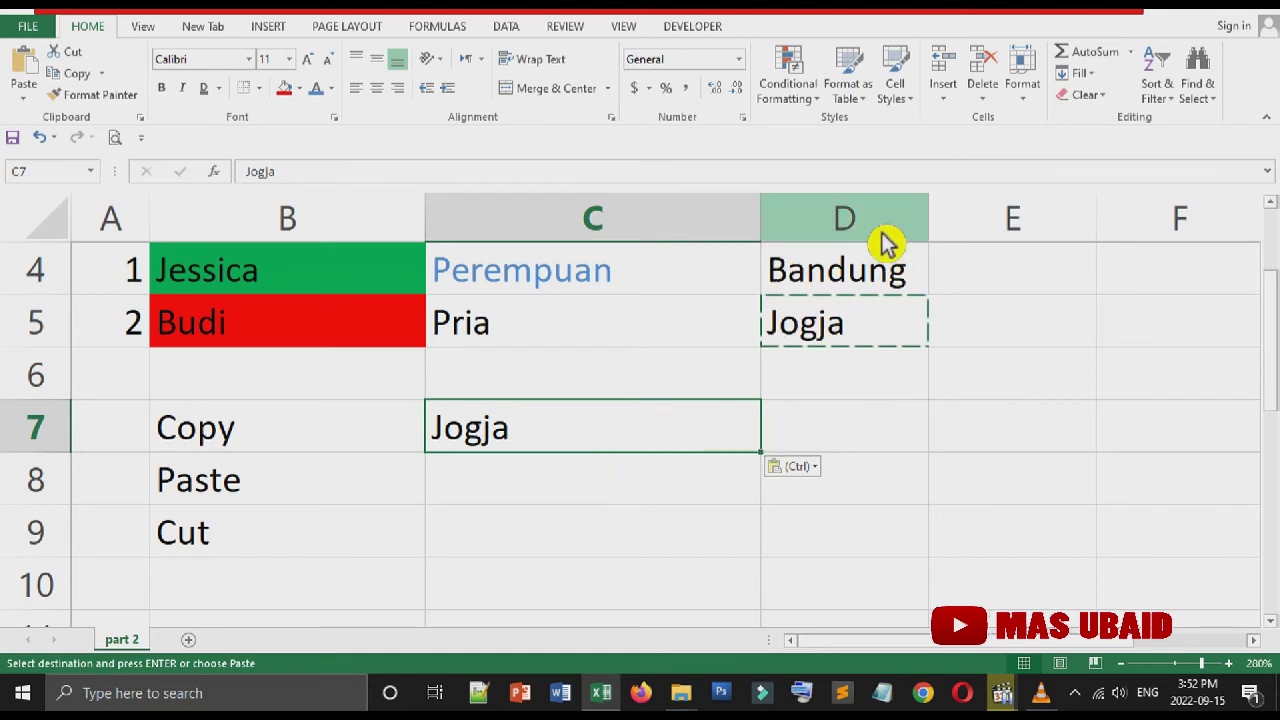
- Cut Bandung from D4 and paste it into C9 using the right-click menu
click(862, 288)
right_click(866, 302)
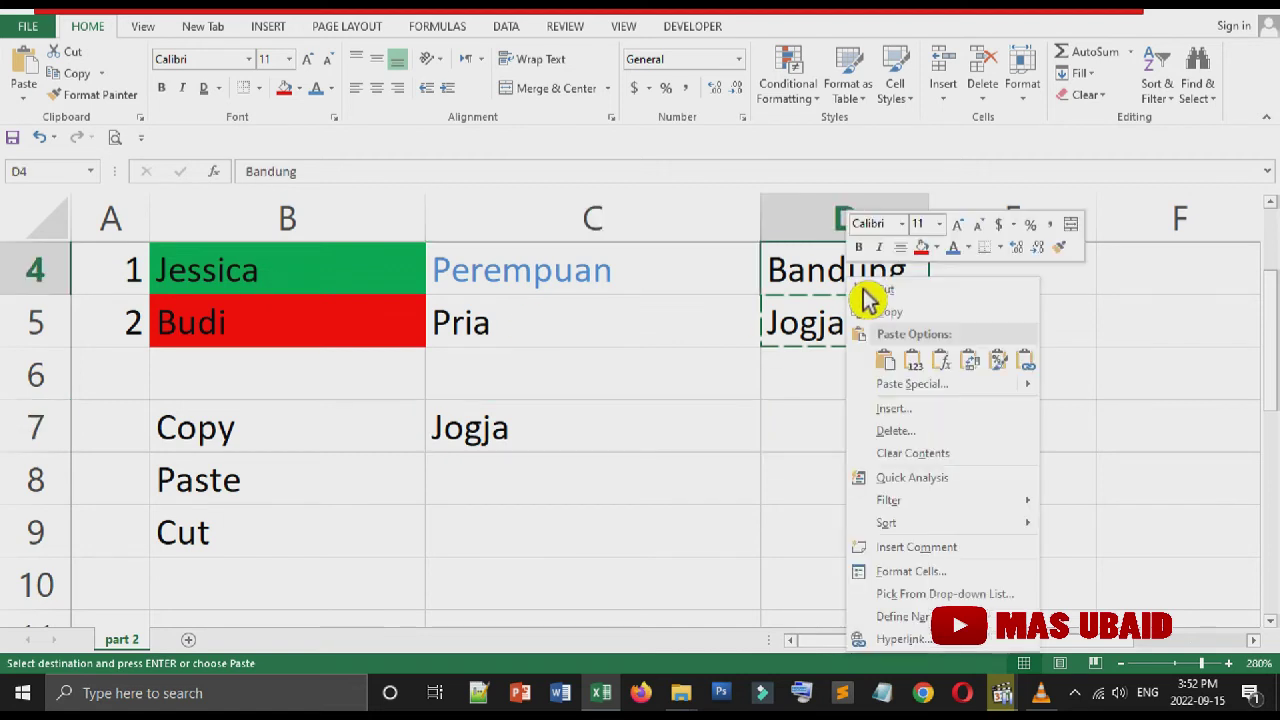
click(888, 290)
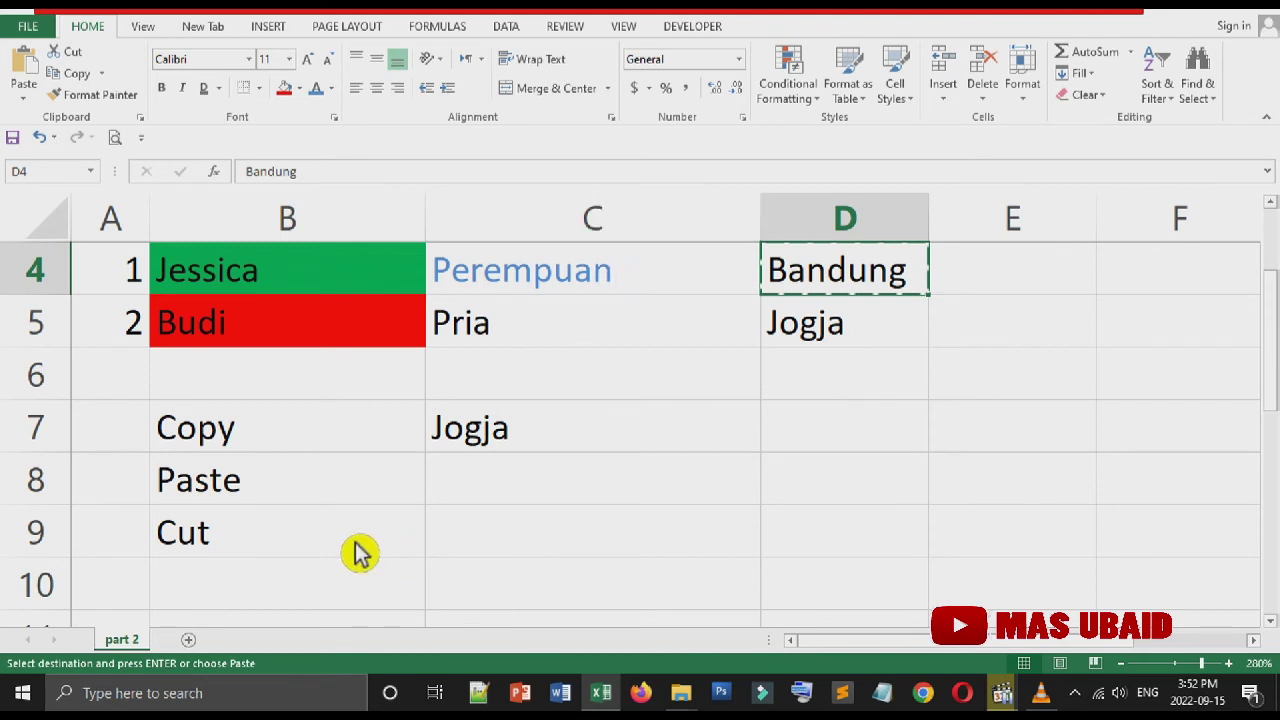
click(480, 552)
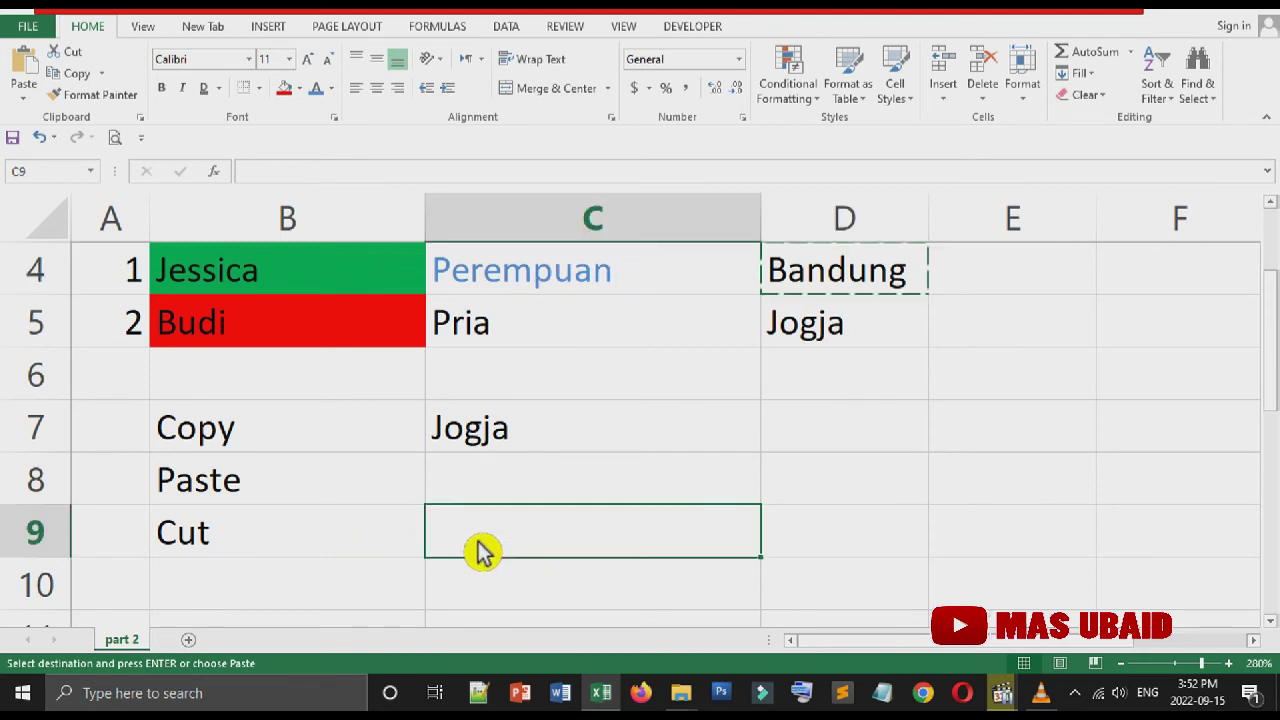
right_click(480, 552)
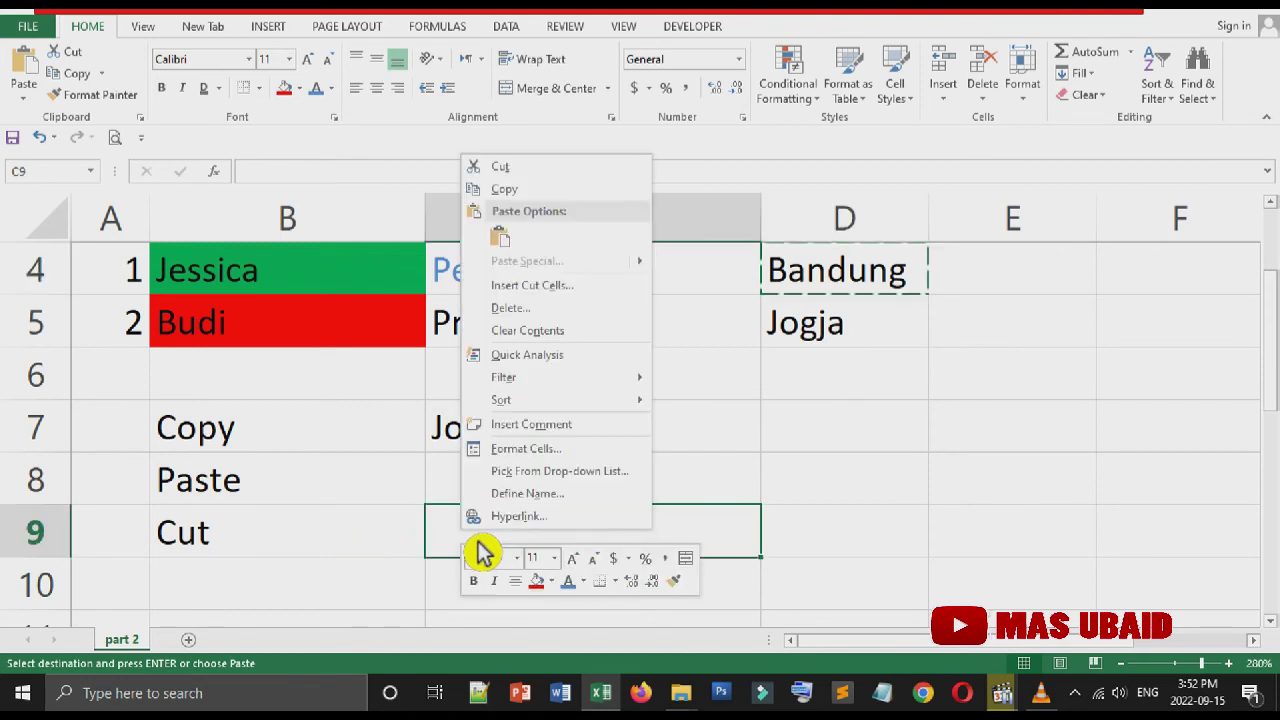
click(512, 250)
- Confirm D4 is now empty and C9 holds Bandung, then select C7 and D7
click(615, 598)
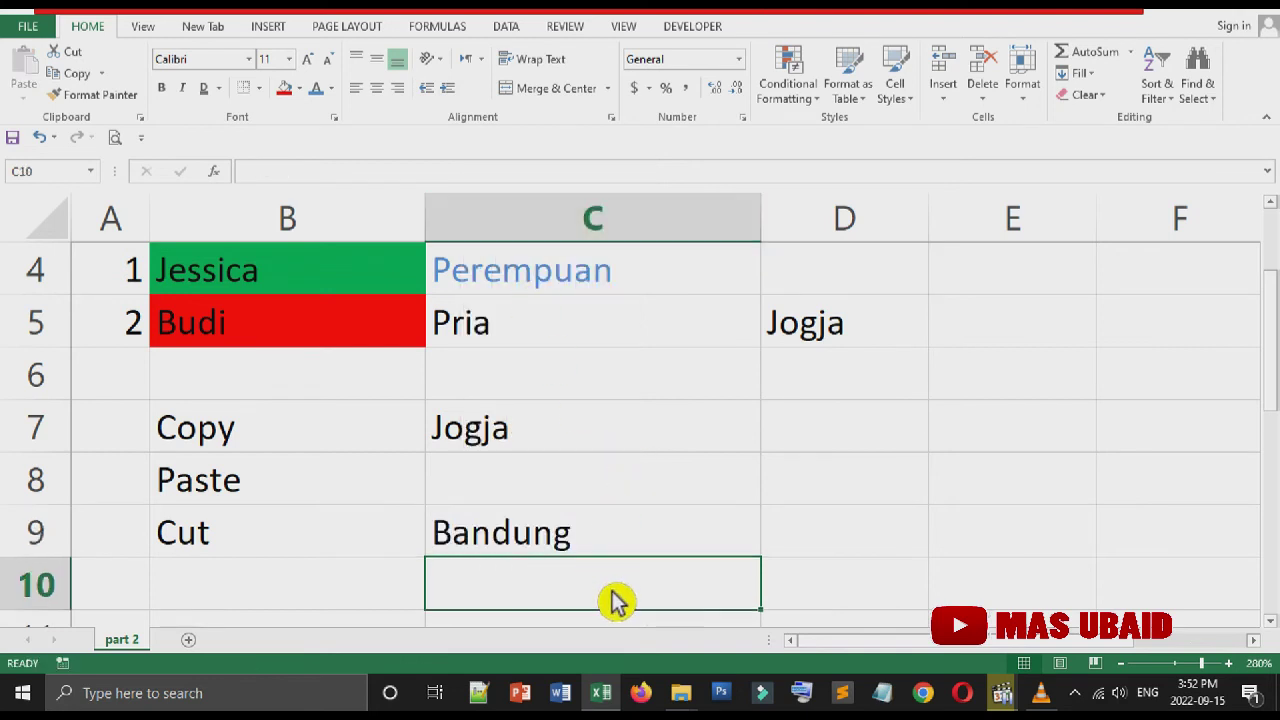
click(838, 285)
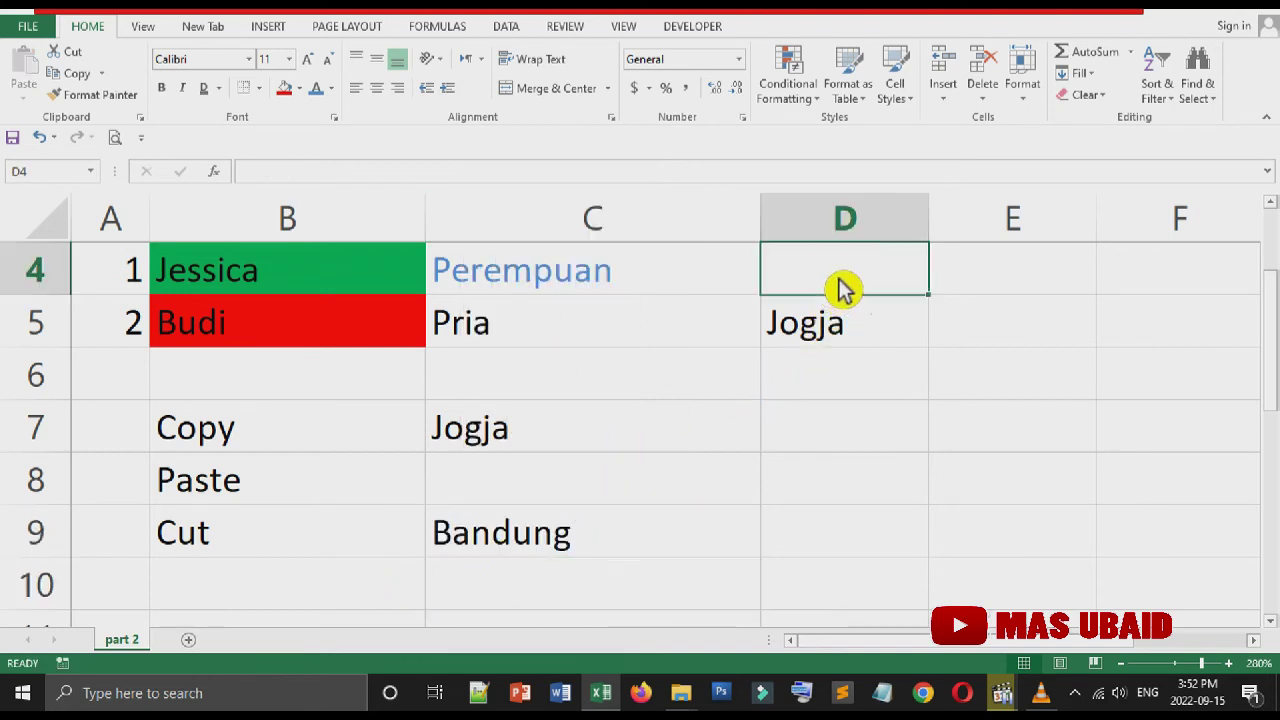
click(480, 545)
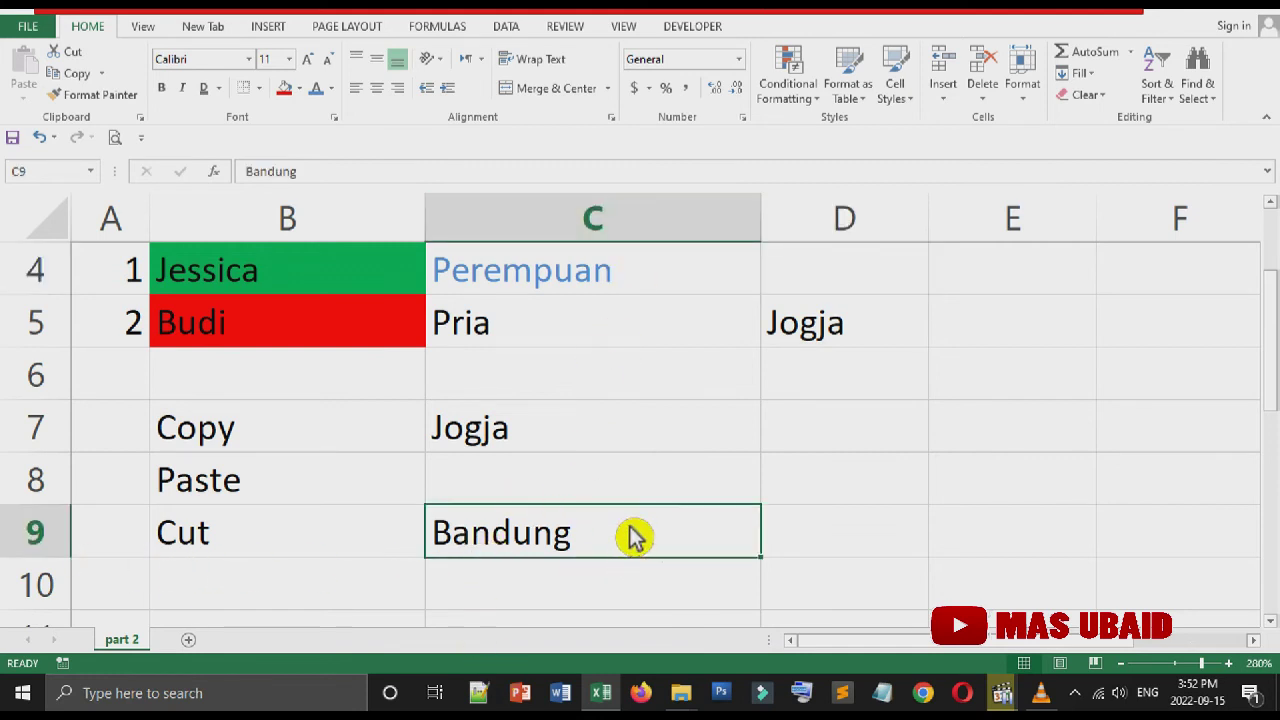
click(600, 492)
click(582, 548)
click(553, 445)
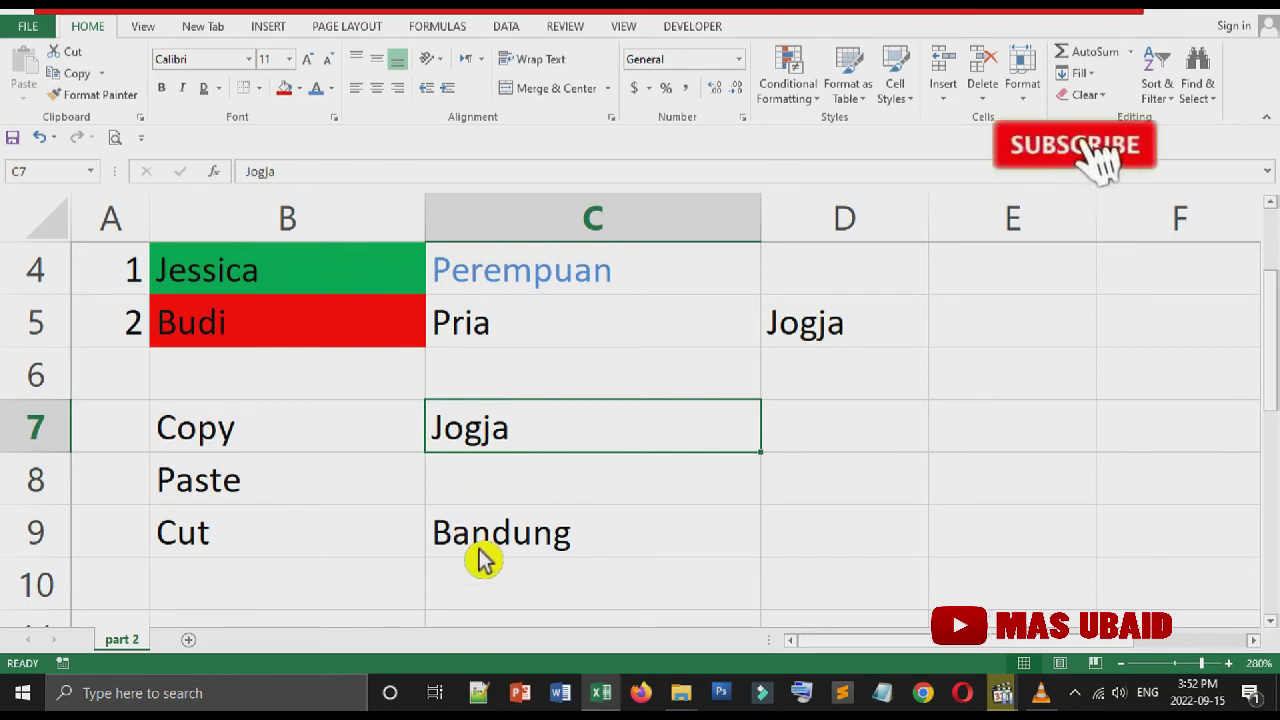
click(845, 446)
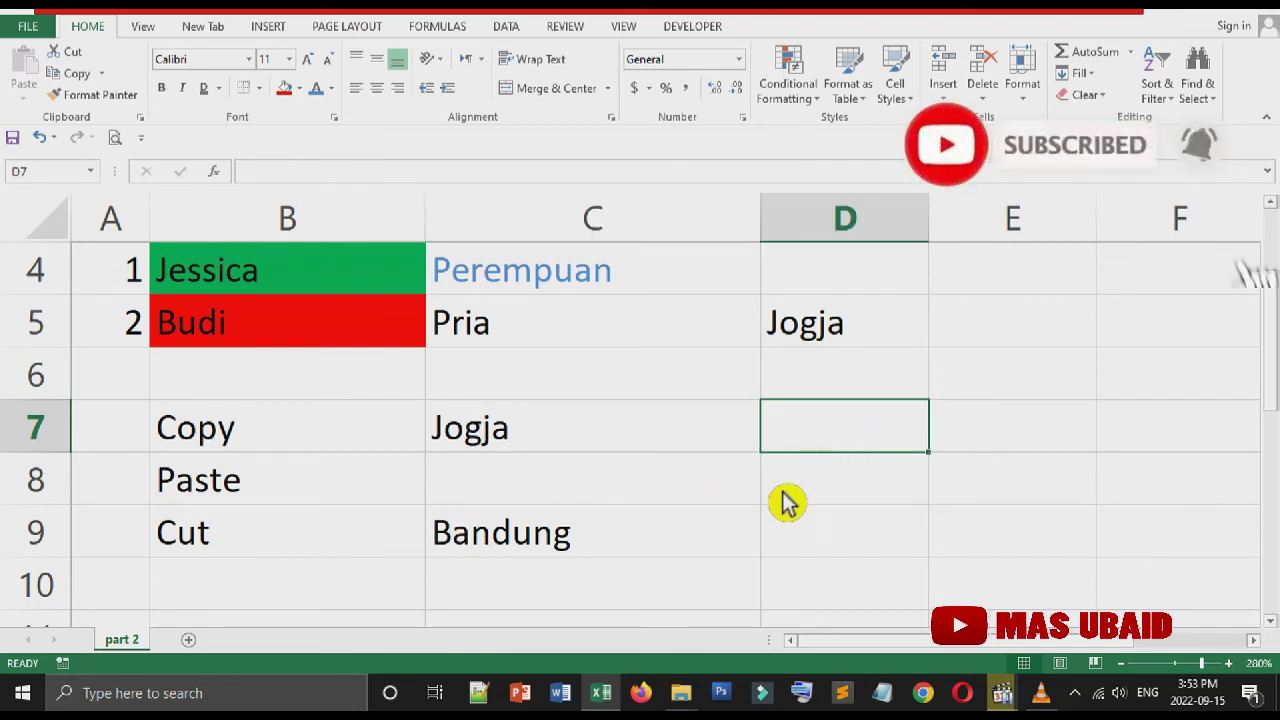
- Bring up a blank Notepad window and move it around over the sheet
click(882, 693)
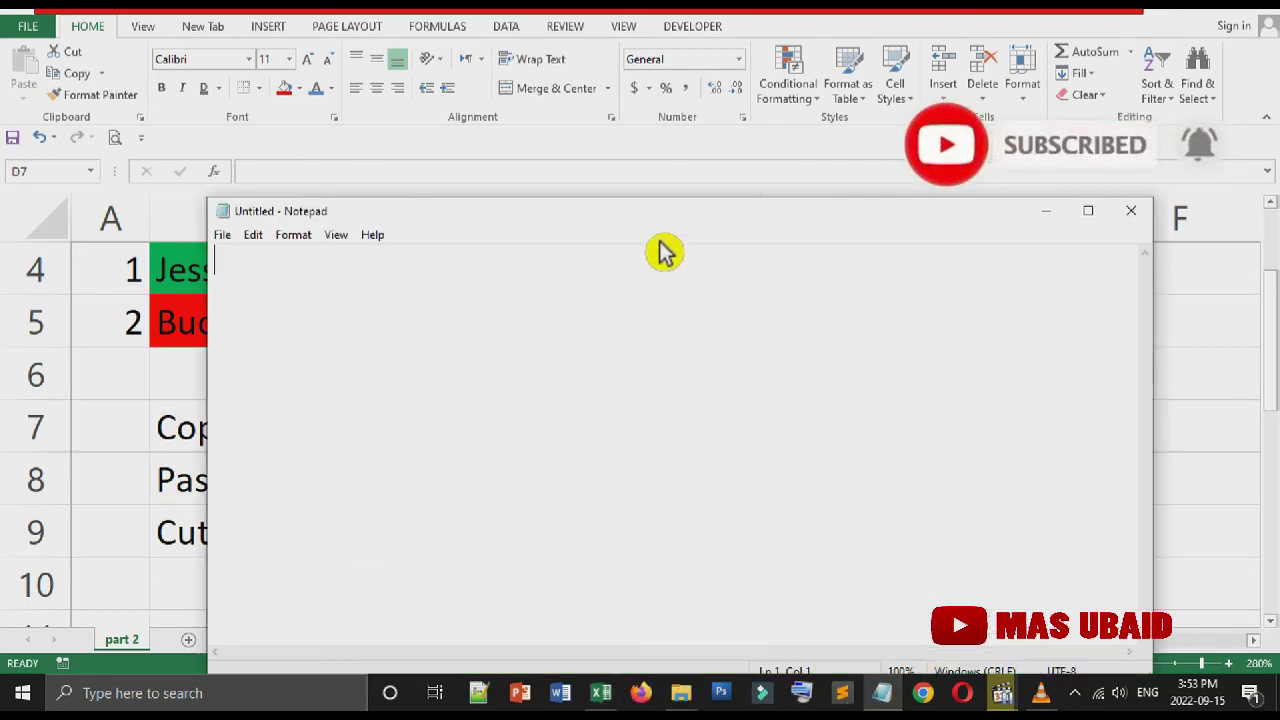
drag(648, 214, 1136, 279)
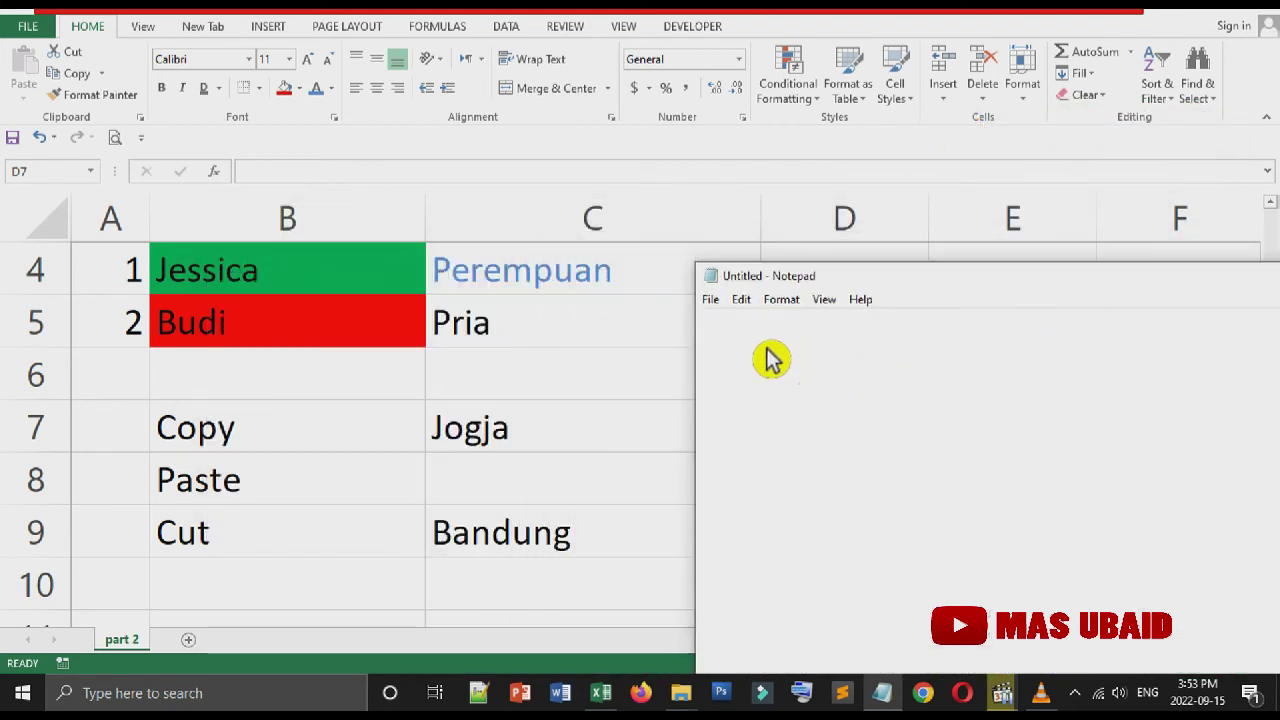
drag(1094, 286, 850, 294)
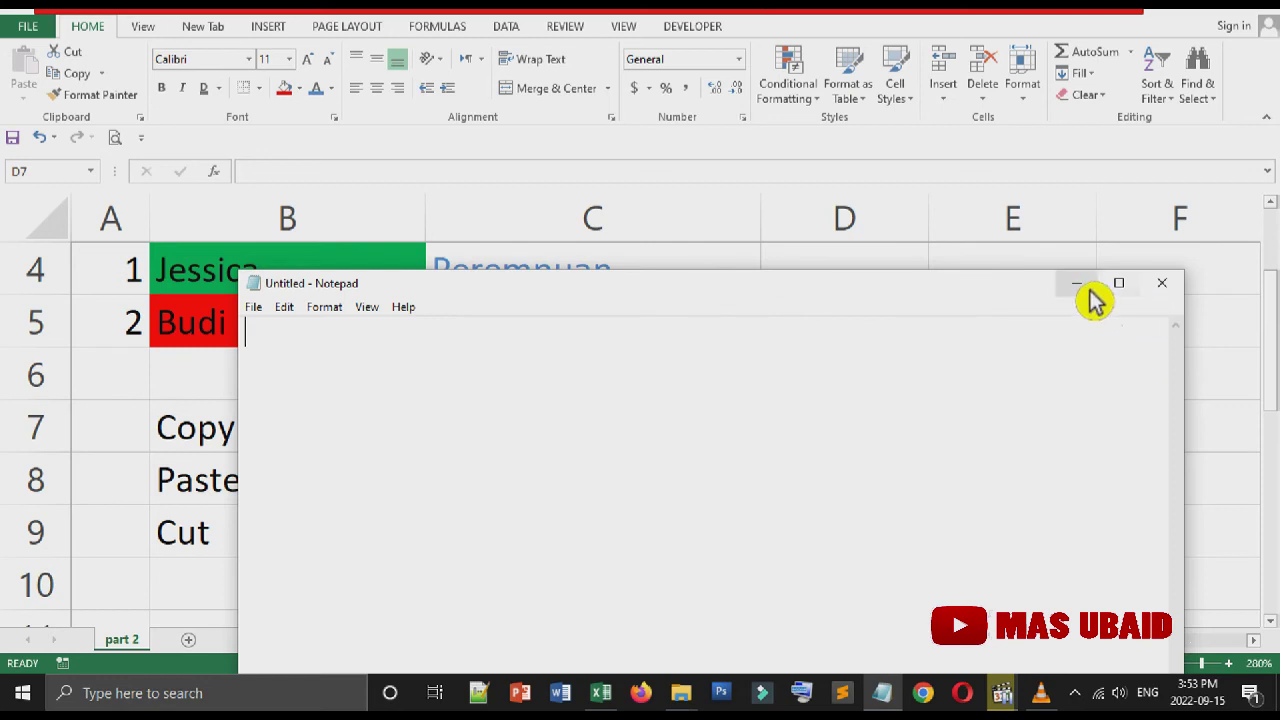
click(1075, 283)
- Change the B7 label to Copy/Ctrl+C
double_click(330, 452)
text(/C)
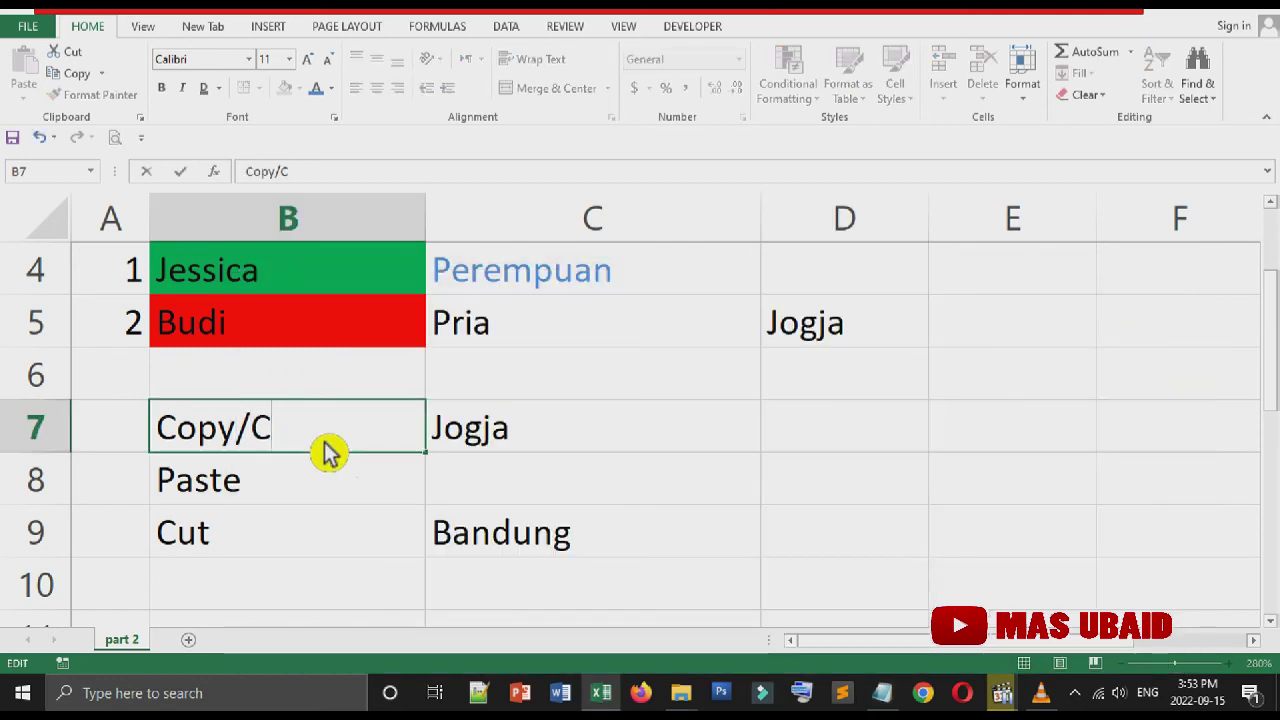
text(trl+C)
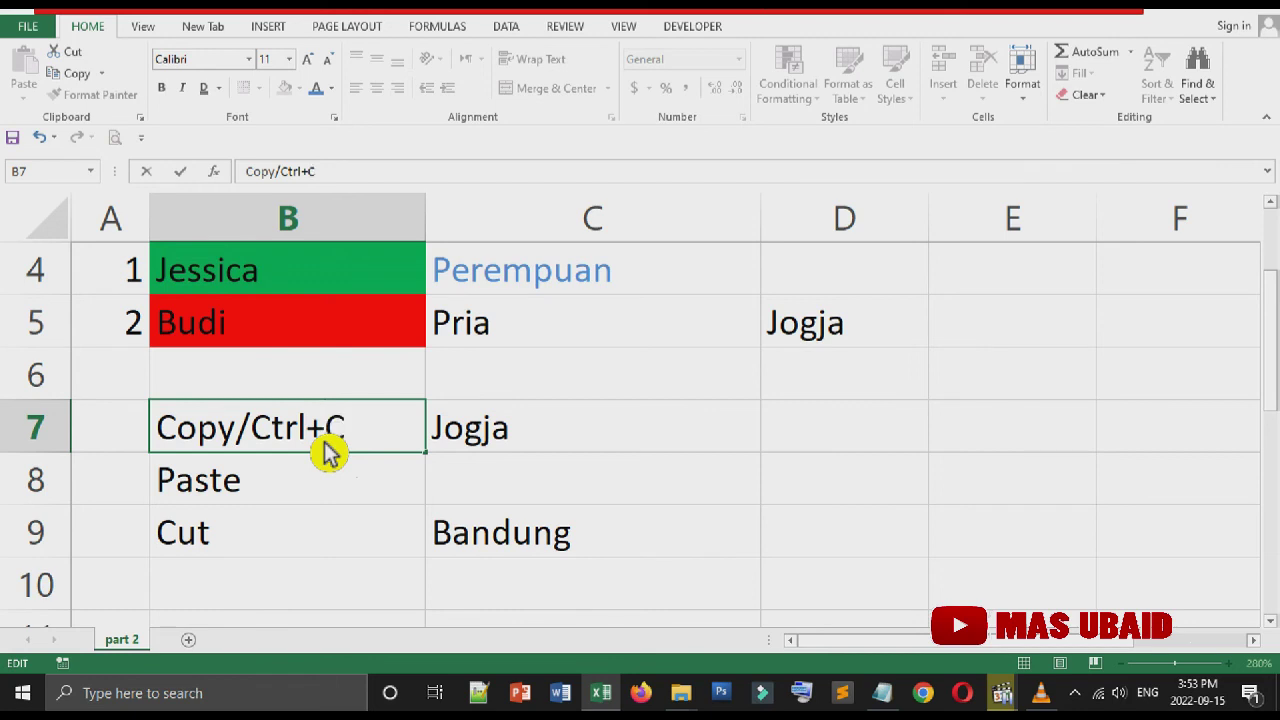
click(349, 537)
- Copy Jogja from C7 into D7 with Ctrl+C and Ctrl+V
click(585, 458)
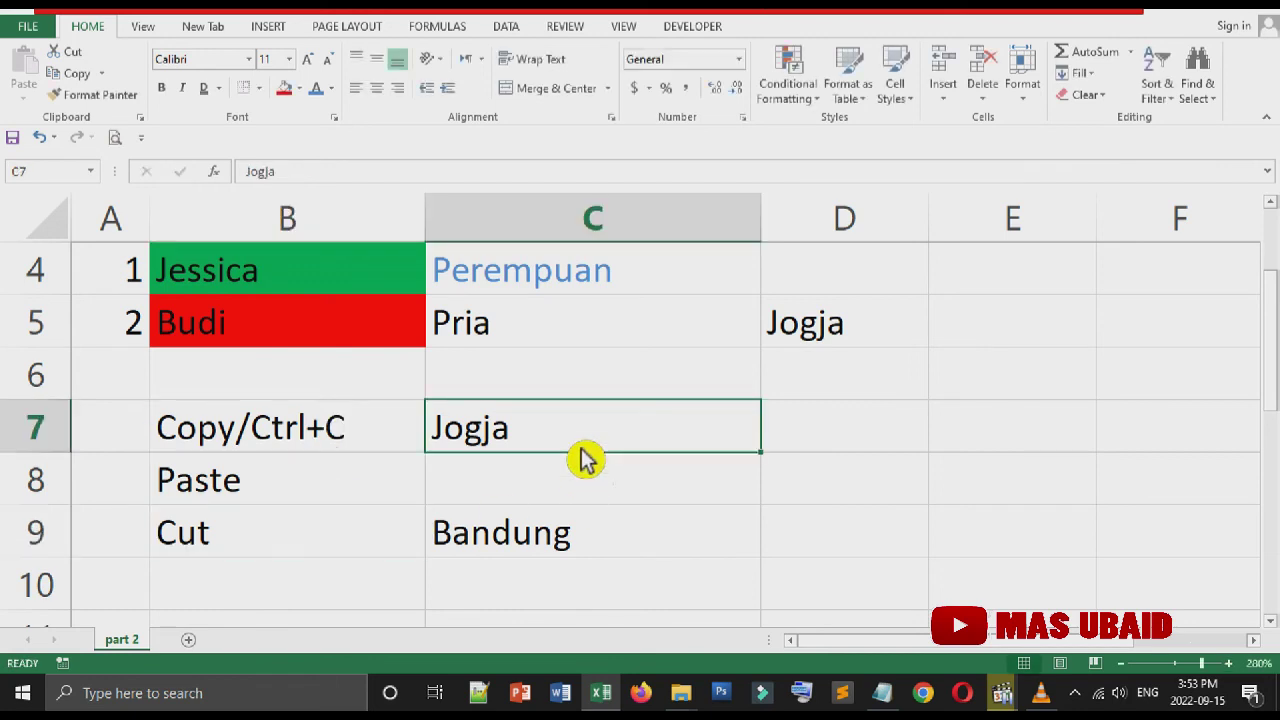
key(ctrl+c)
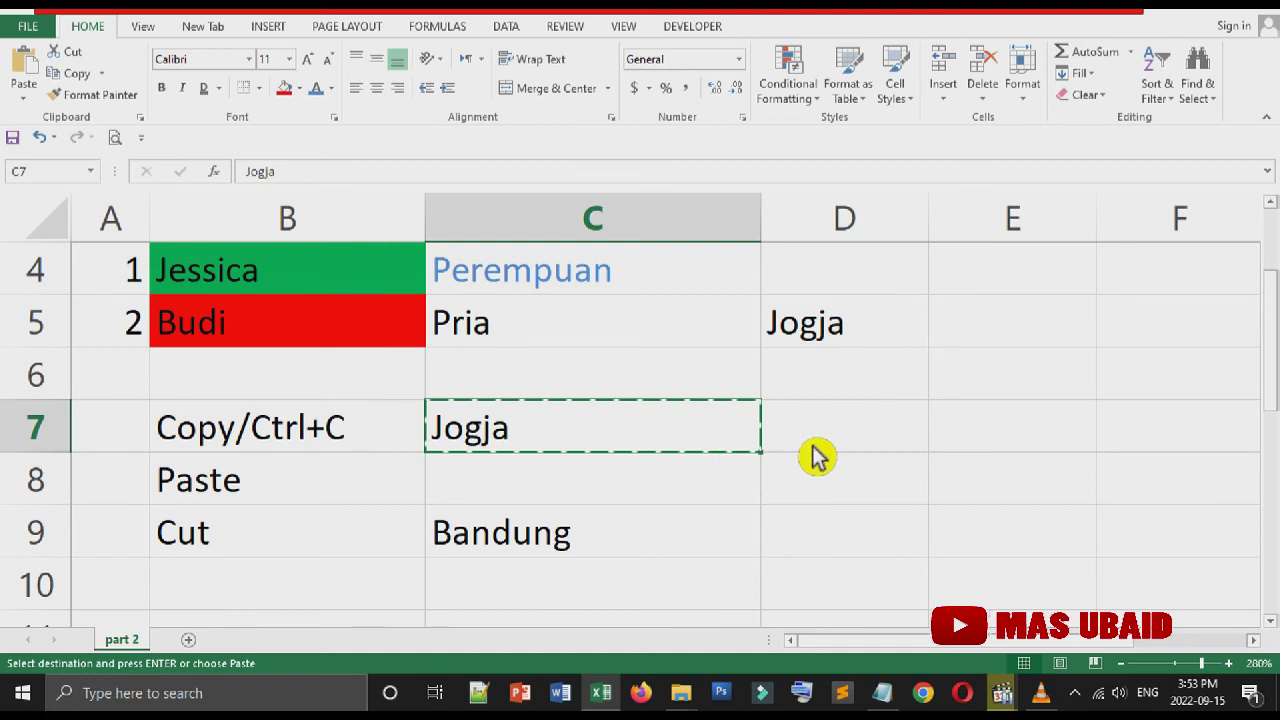
click(815, 457)
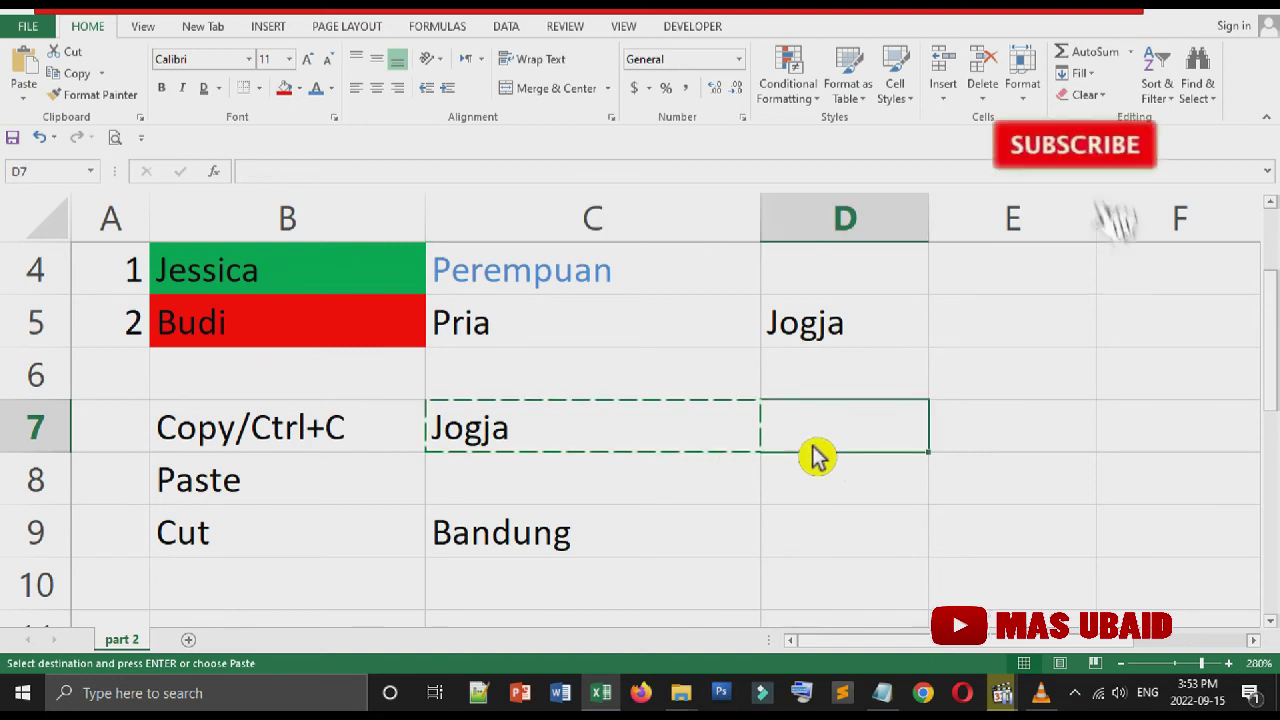
key(ctrl+v)
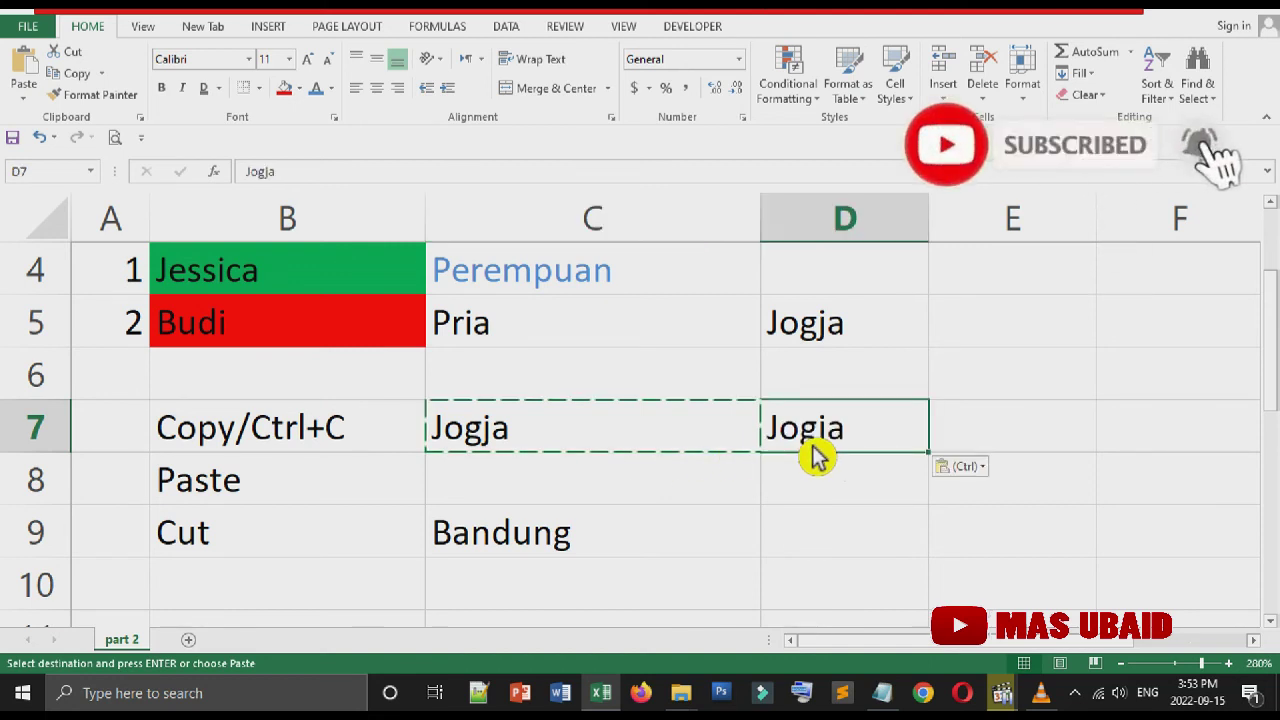
click(829, 498)
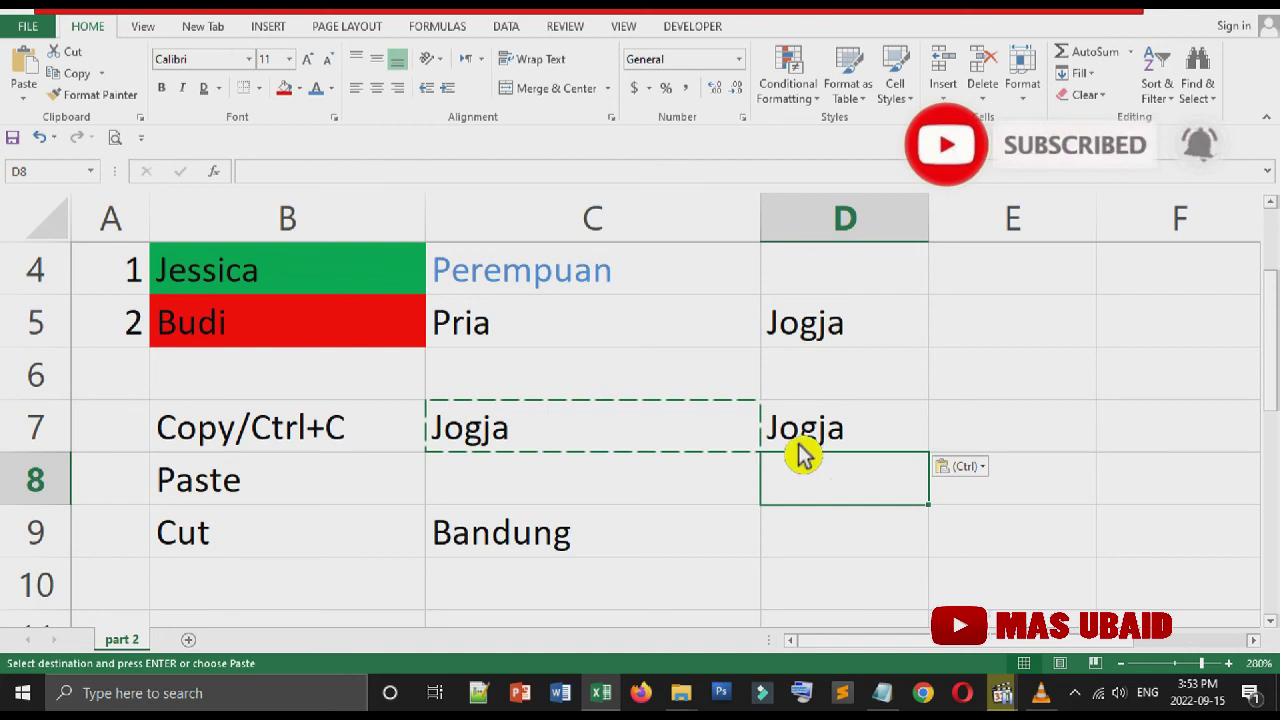
- Change the B8 label to Paste/Ctrl+V
double_click(314, 508)
text(/Ctrl+V)
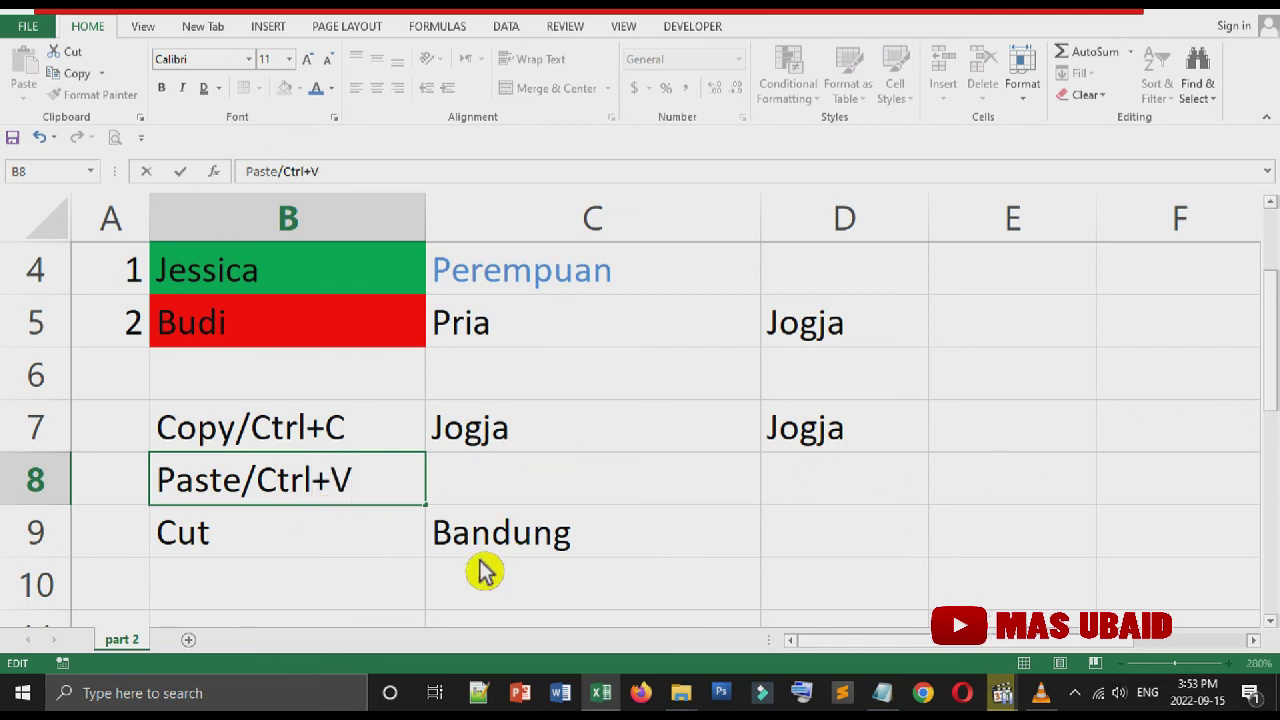
click(352, 558)
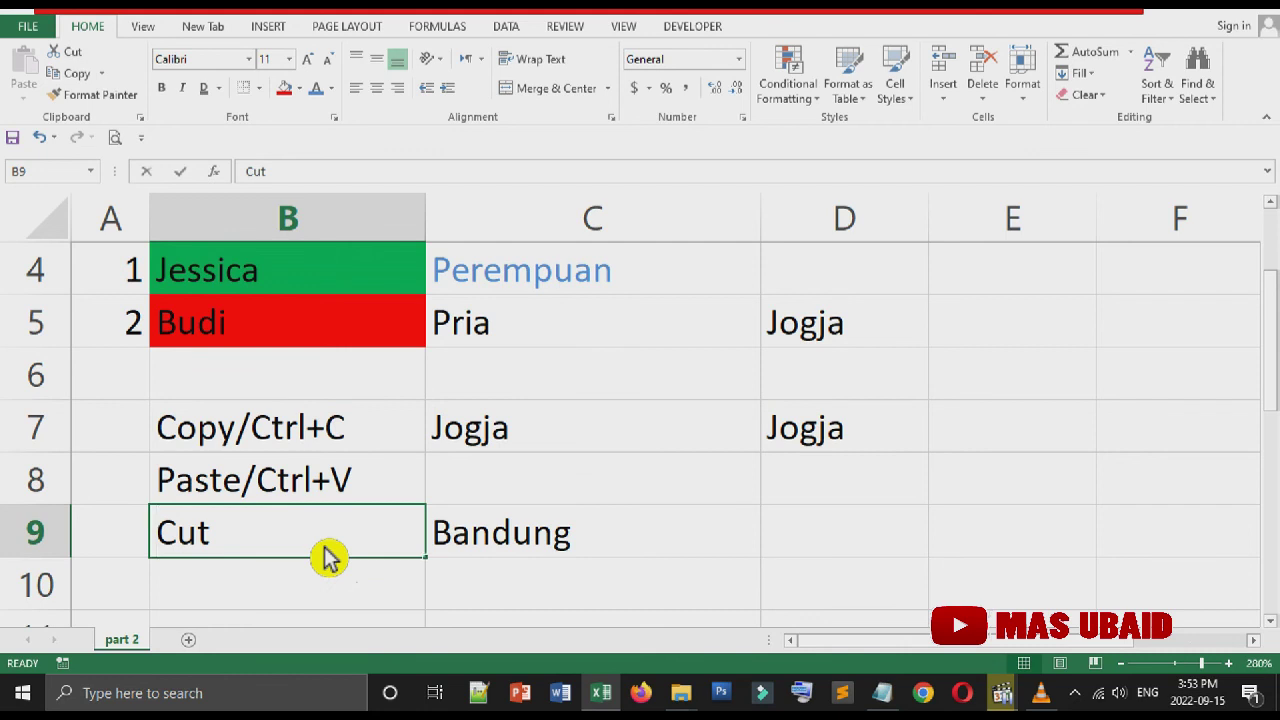
- Relabel B9 as Cut/Ctrl+X and move Bandung from C9 to D9 with Ctrl+X and Ctrl+V
double_click(330, 558)
text(/Ctrl+X)
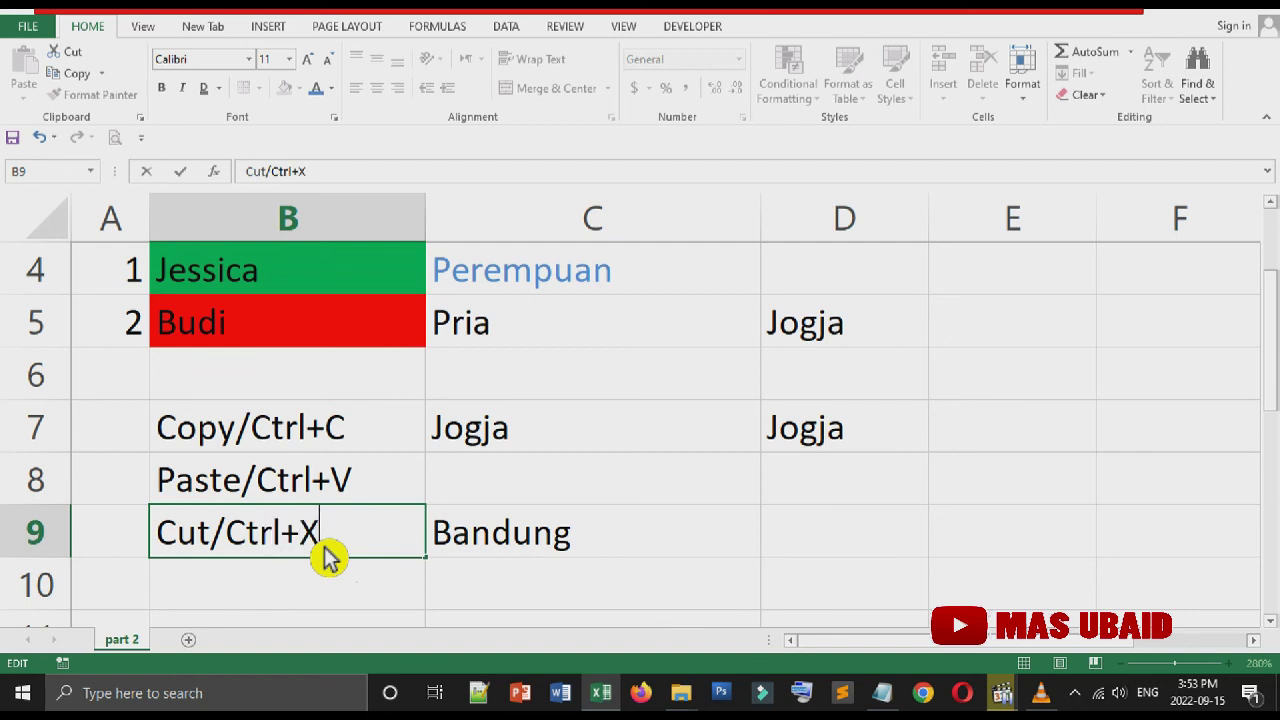
click(553, 556)
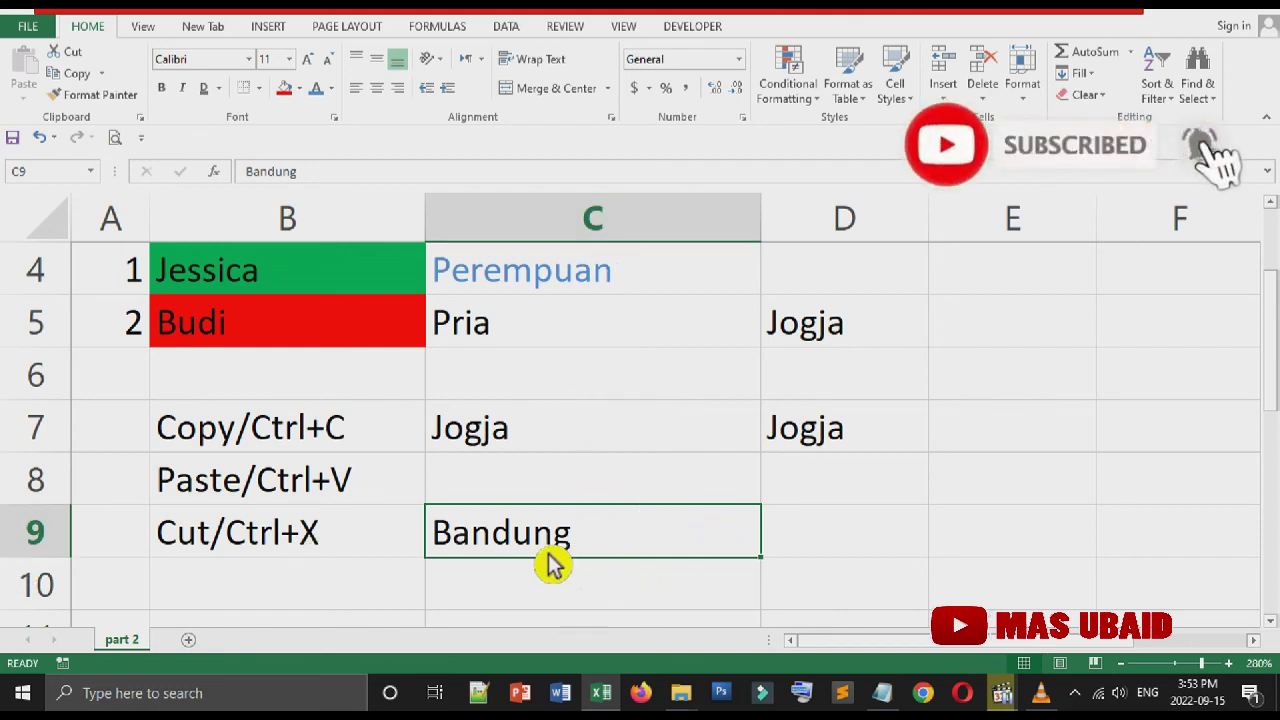
key(ctrl+x)
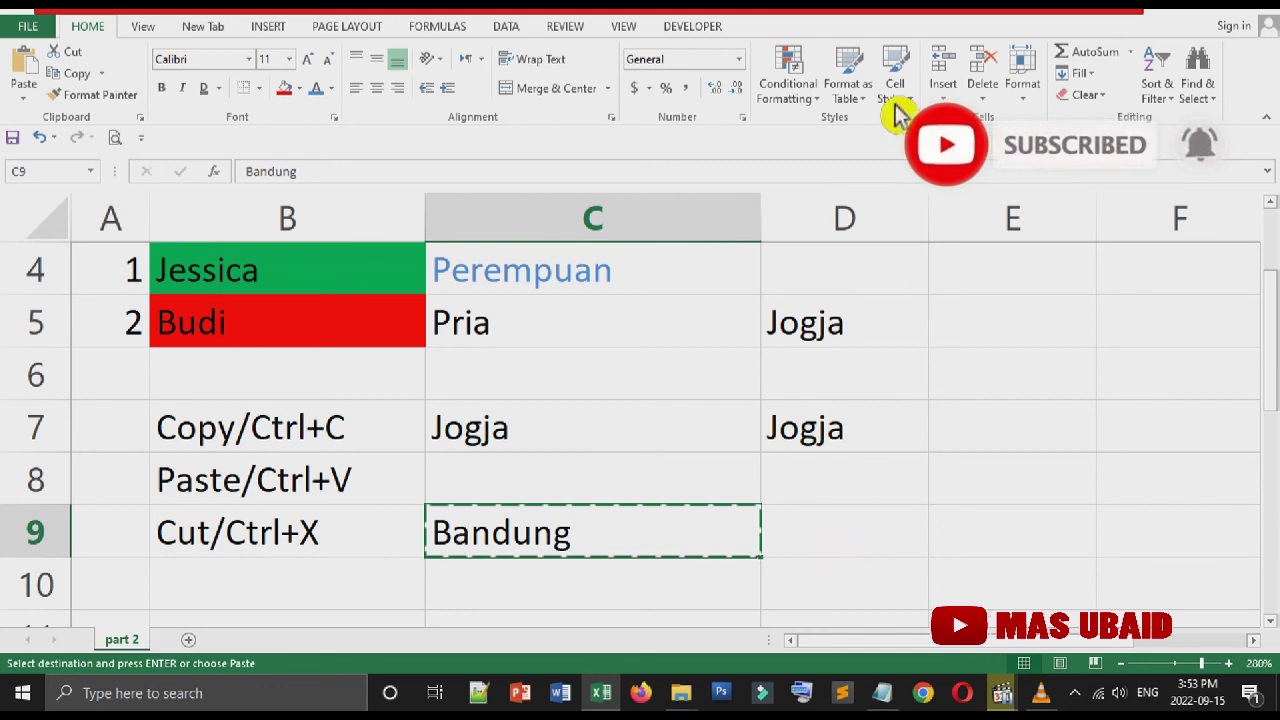
click(833, 553)
key(ctrl+v)
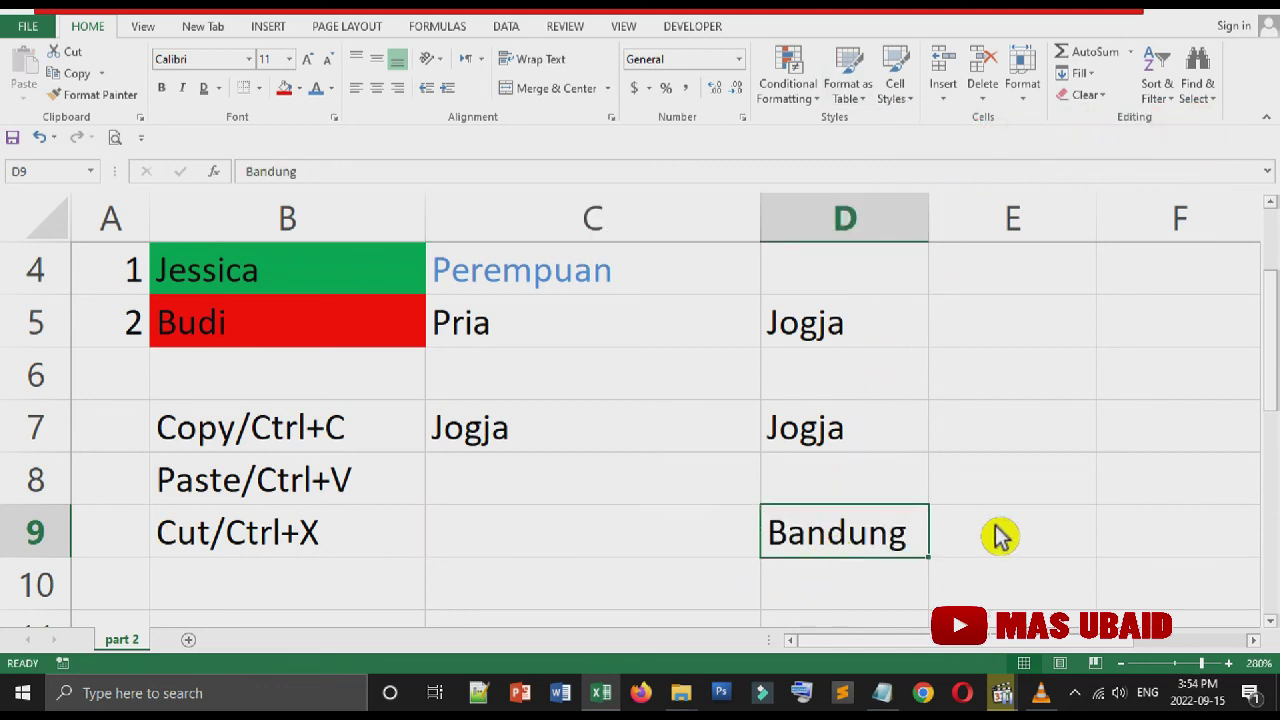
click(995, 536)
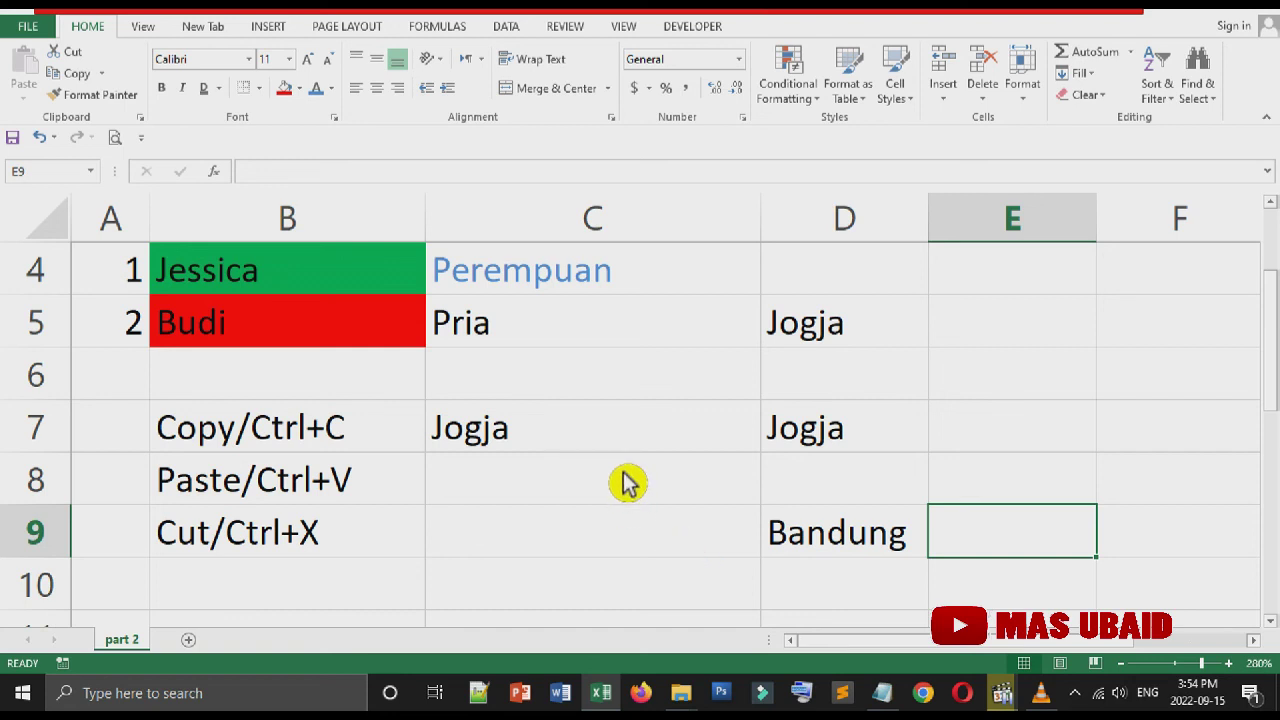
- Scroll over the finished sheet to review it, then bring VLC media player to the front
scroll(622, 480, up, 1)
scroll(625, 483, down, 1)
scroll(625, 483, up, 1)
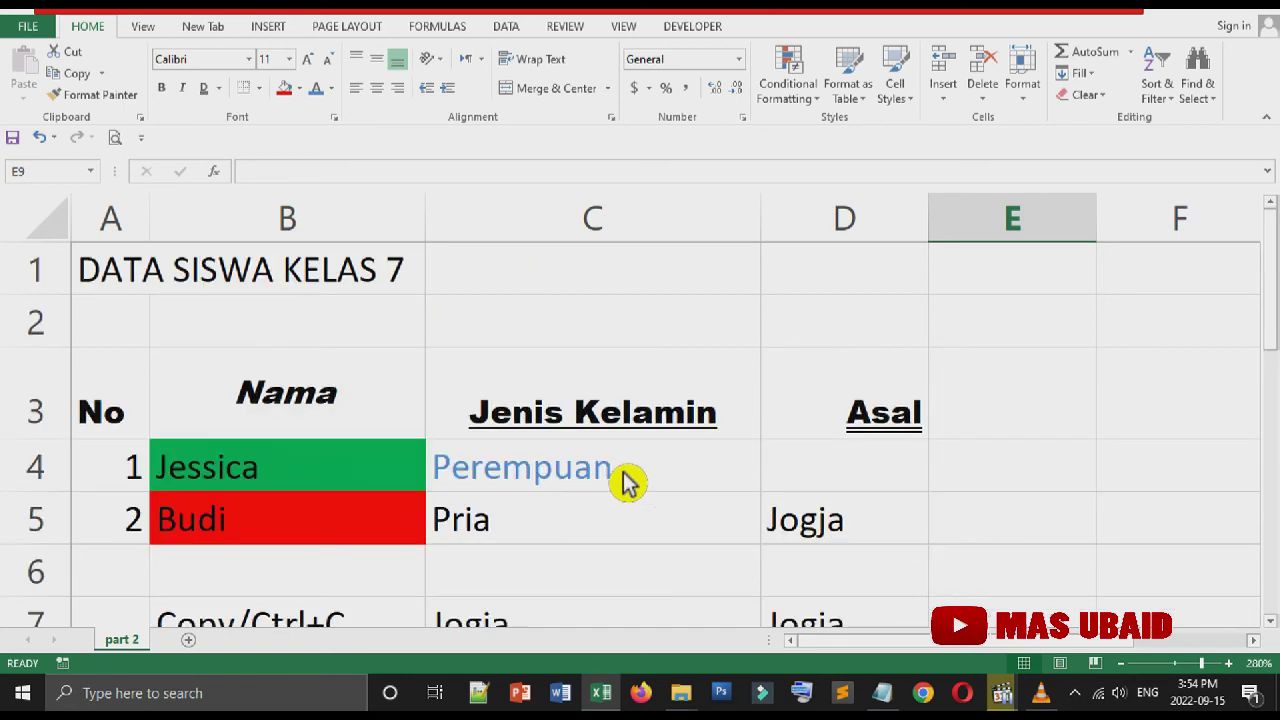
scroll(625, 483, down, 1)
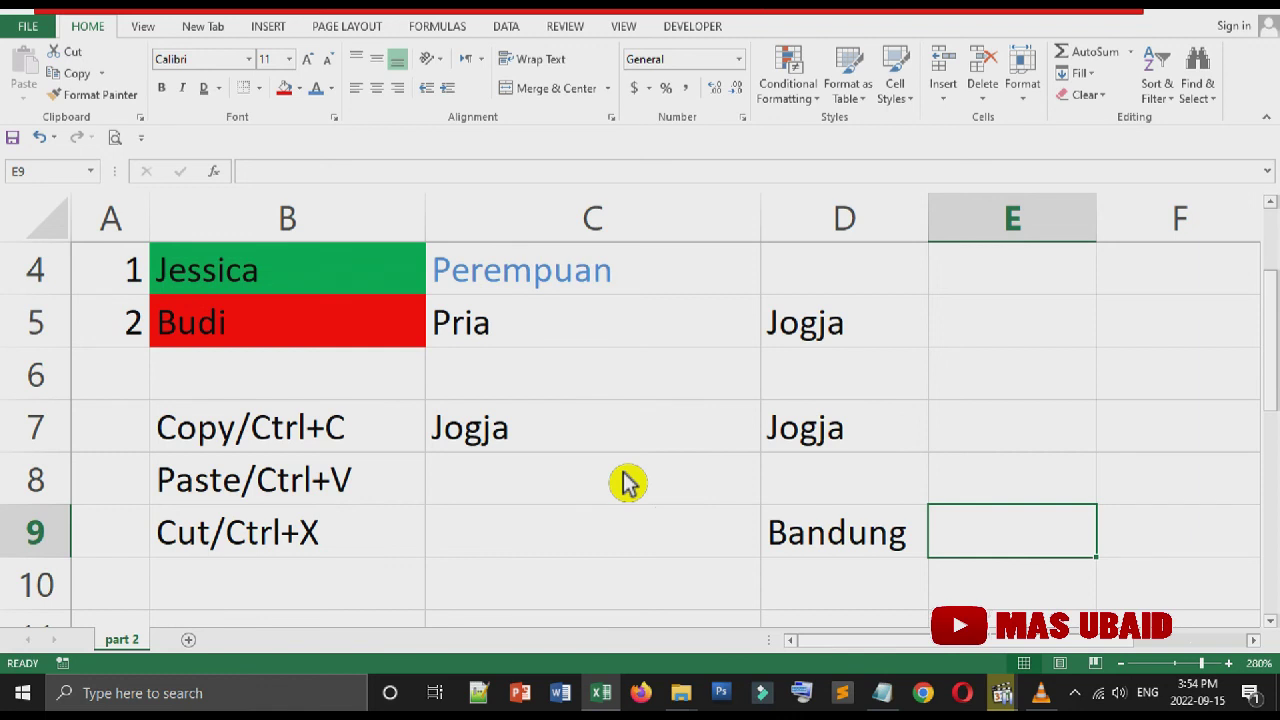
scroll(625, 483, up, 1)
scroll(625, 483, down, 1)
click(1040, 692)
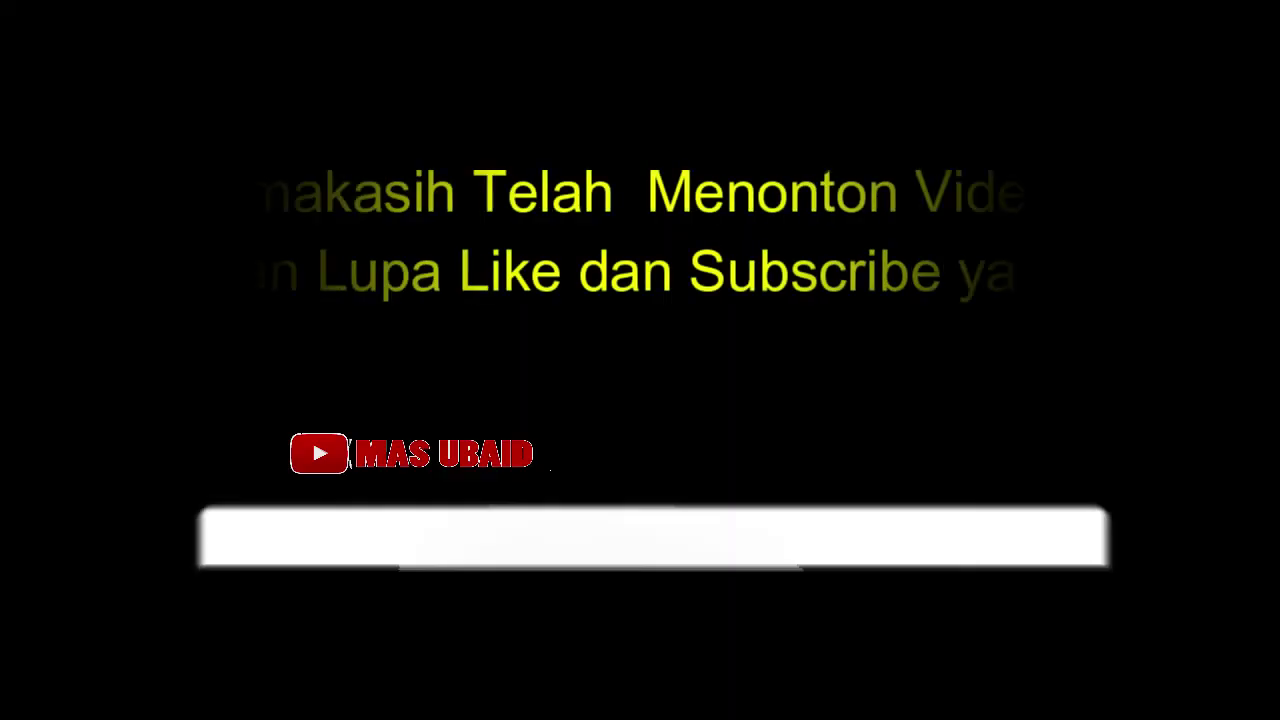